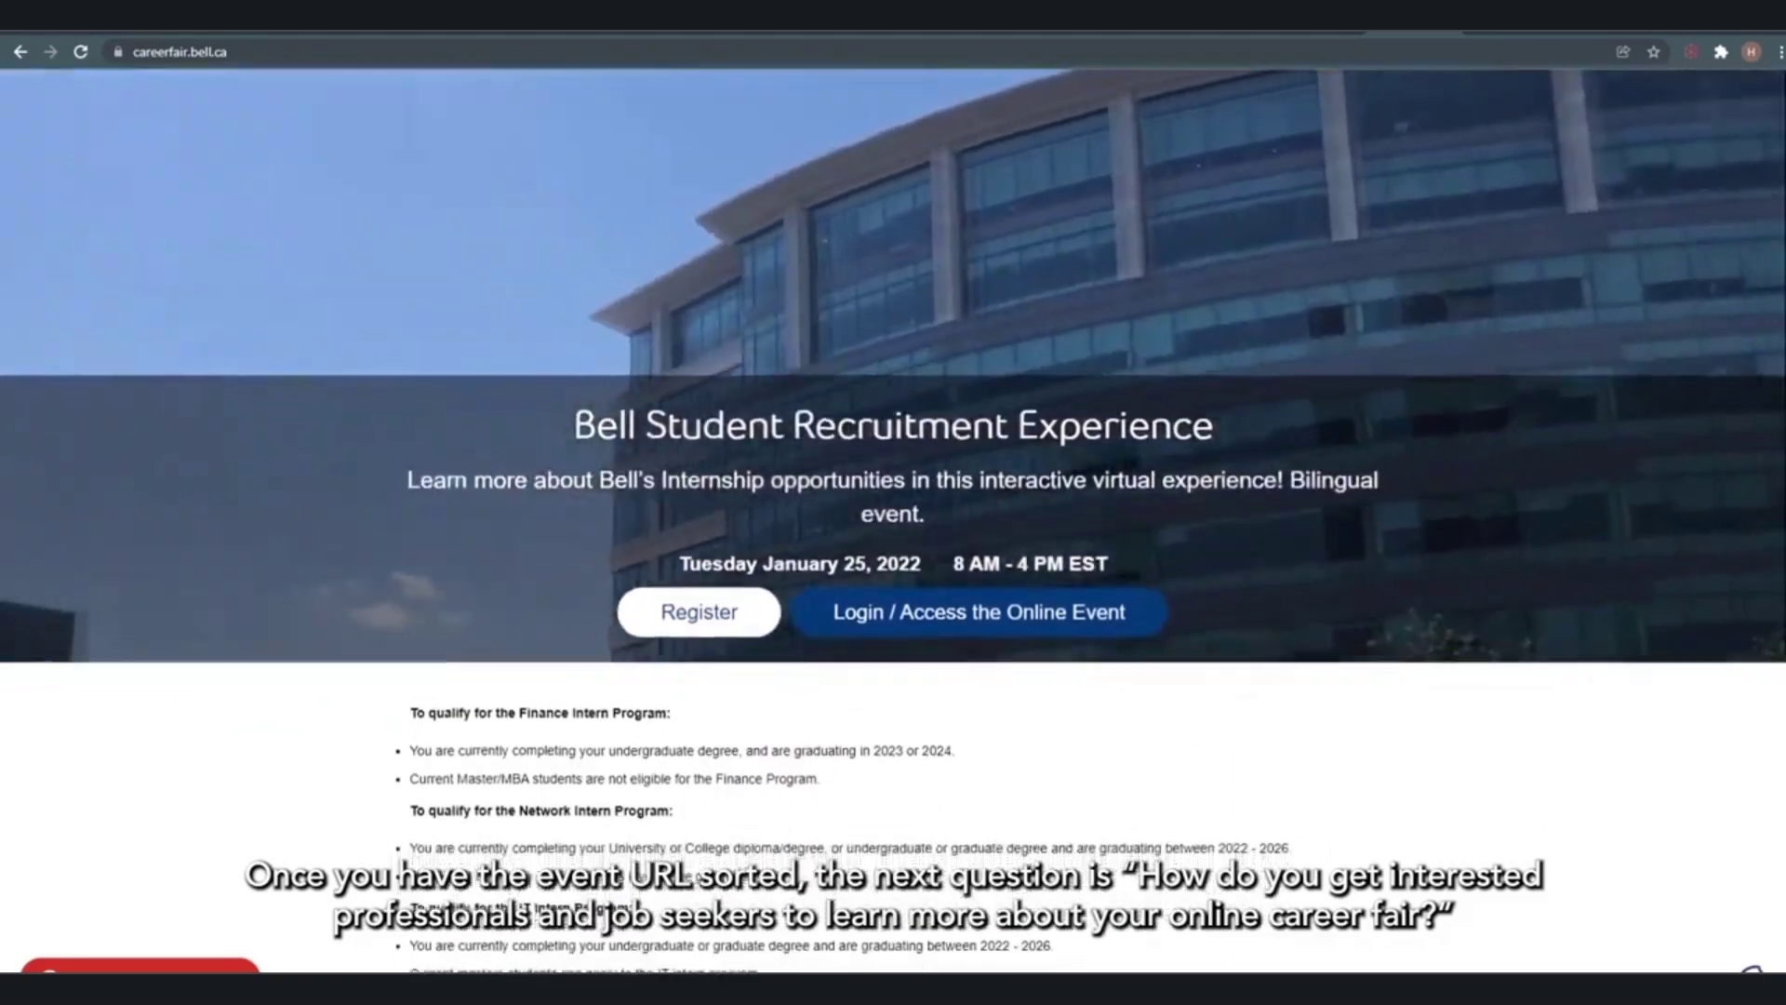
scroll(894, 559, "down", 1)
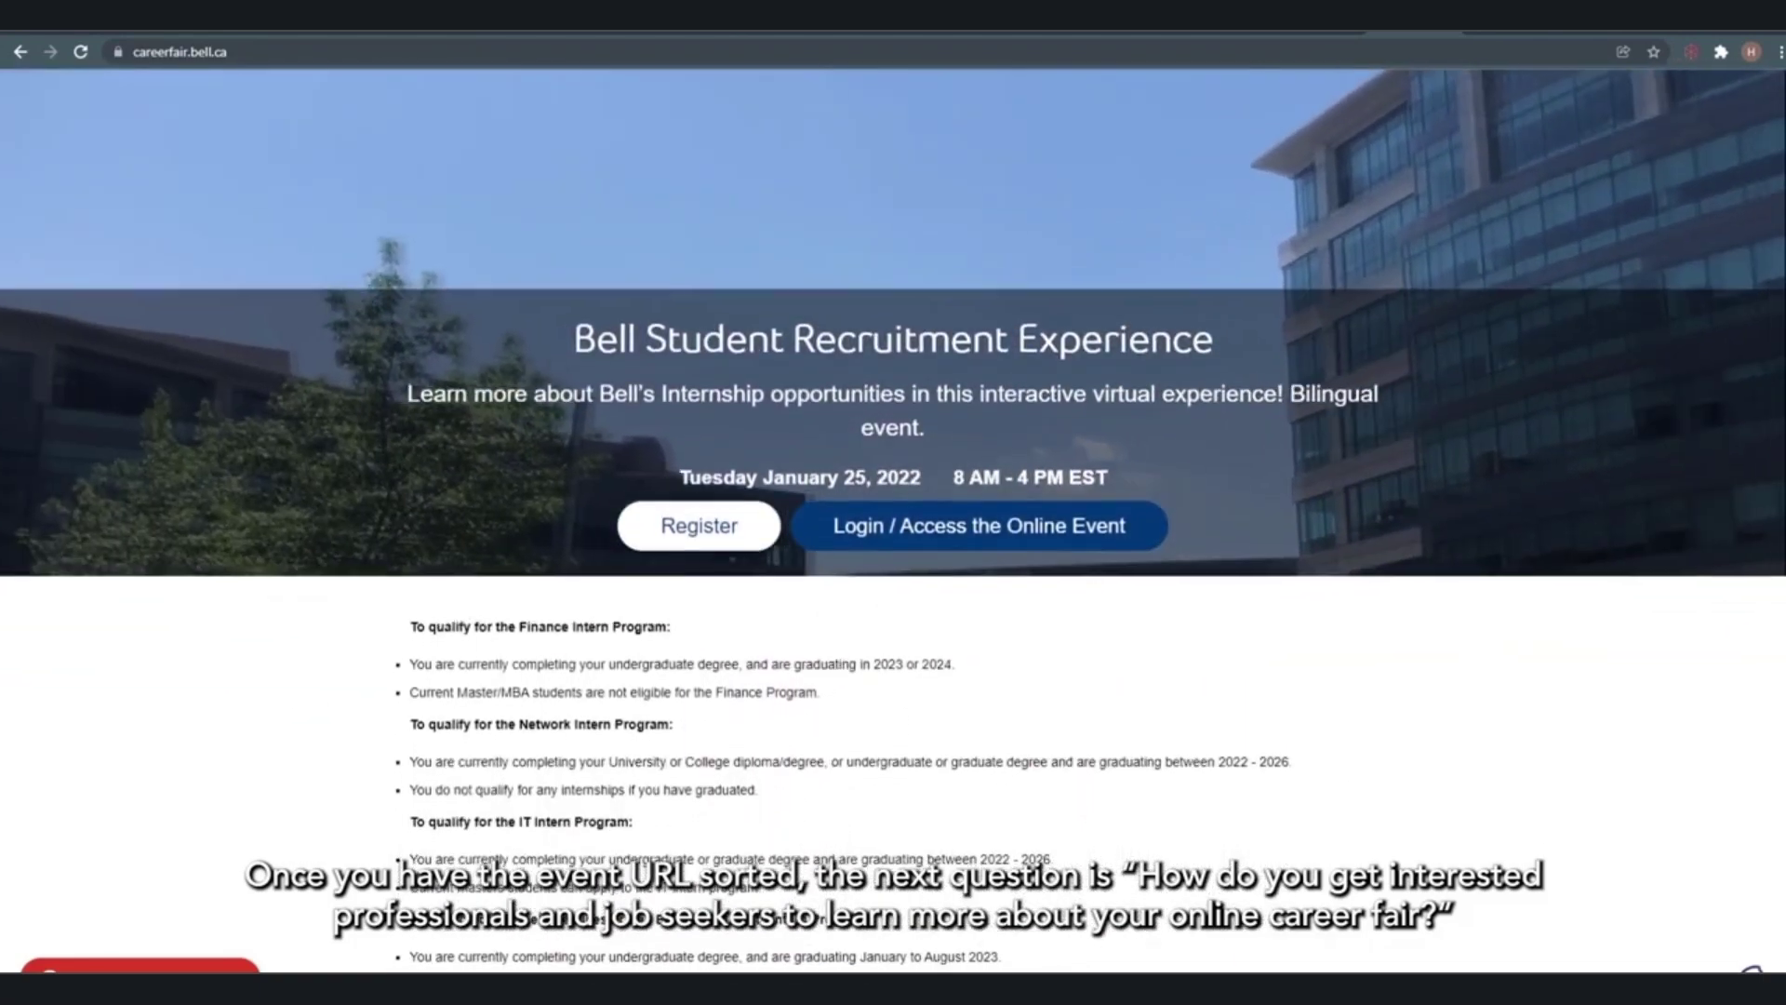
scroll(894, 559, "down", 1)
scroll(893, 558, "down", 1)
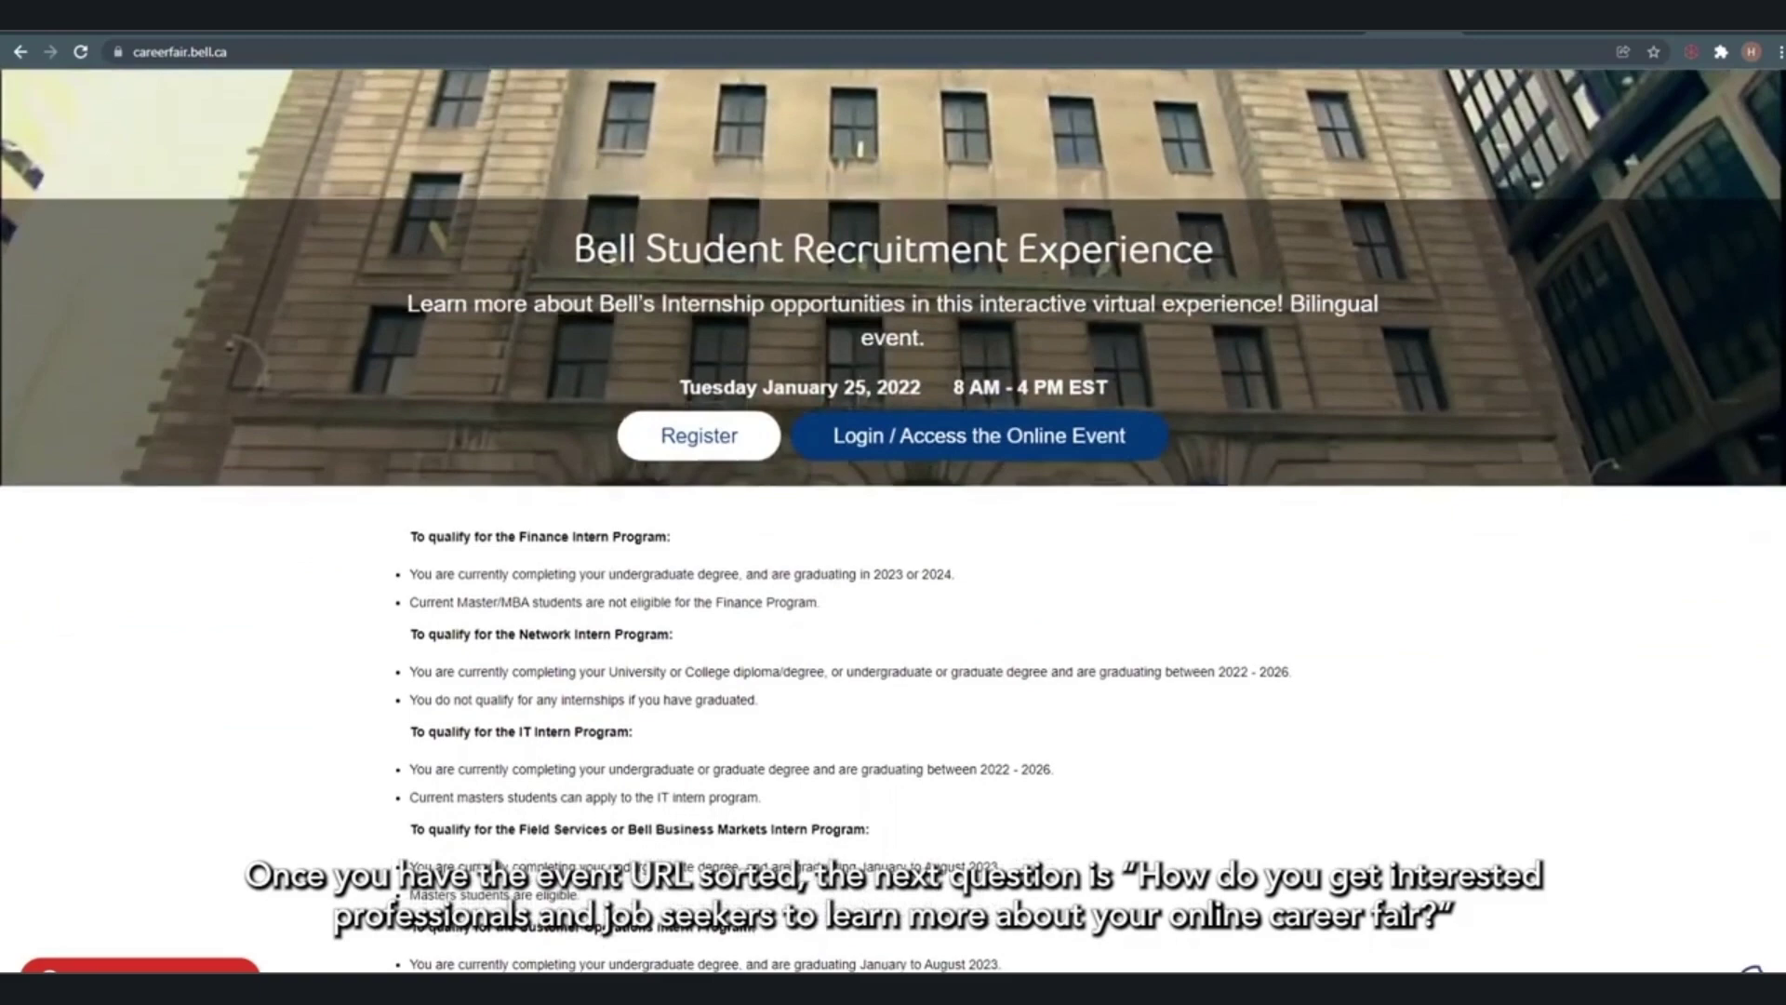
scroll(893, 559, "down", 1)
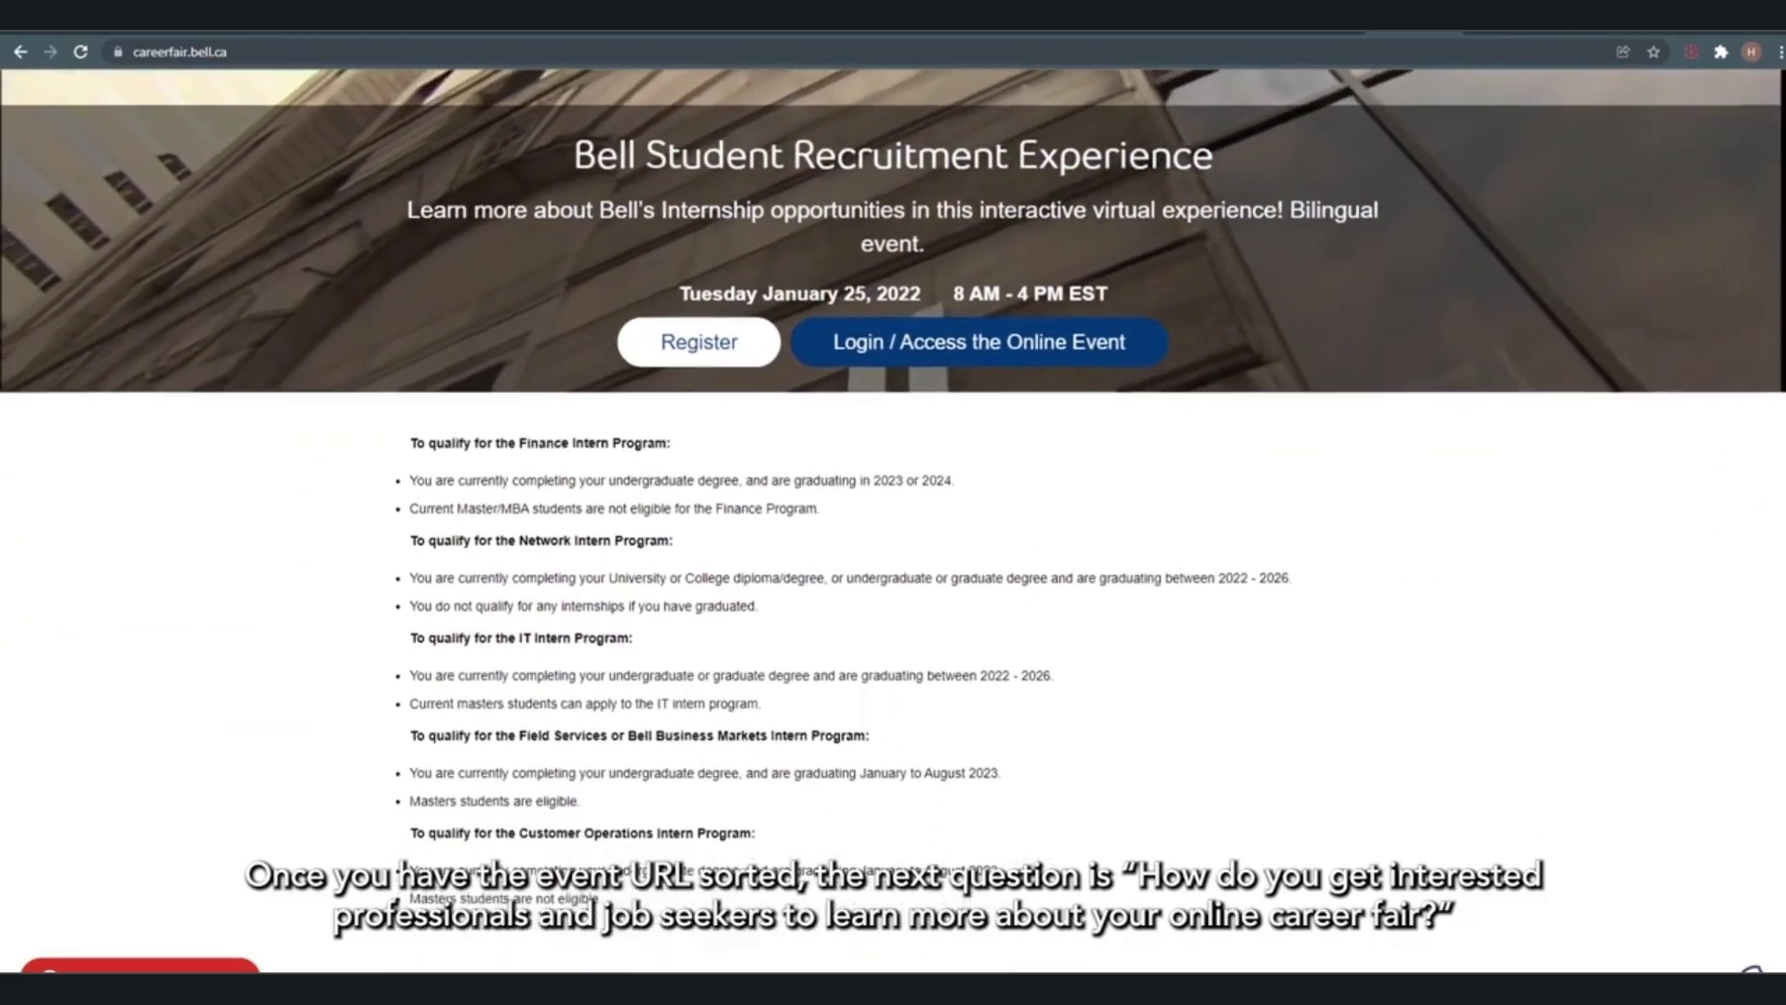
scroll(893, 558, "down", 2)
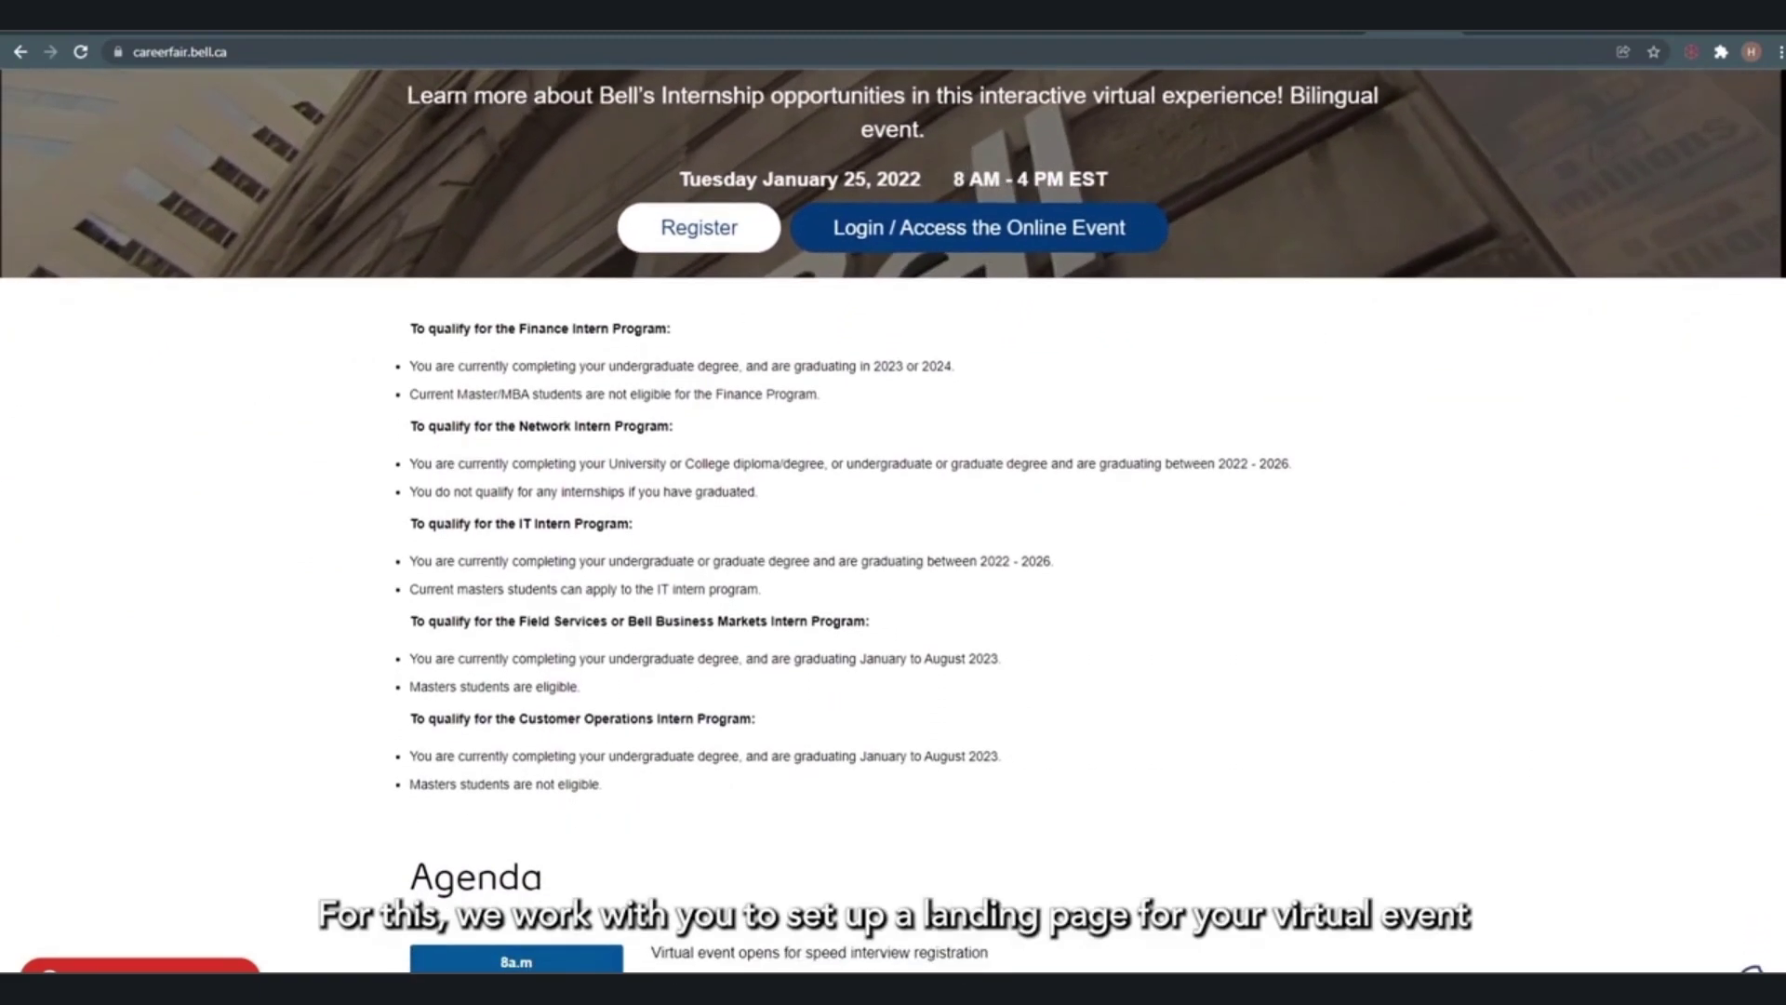
scroll(894, 559, "down", 1)
scroll(893, 559, "down", 1)
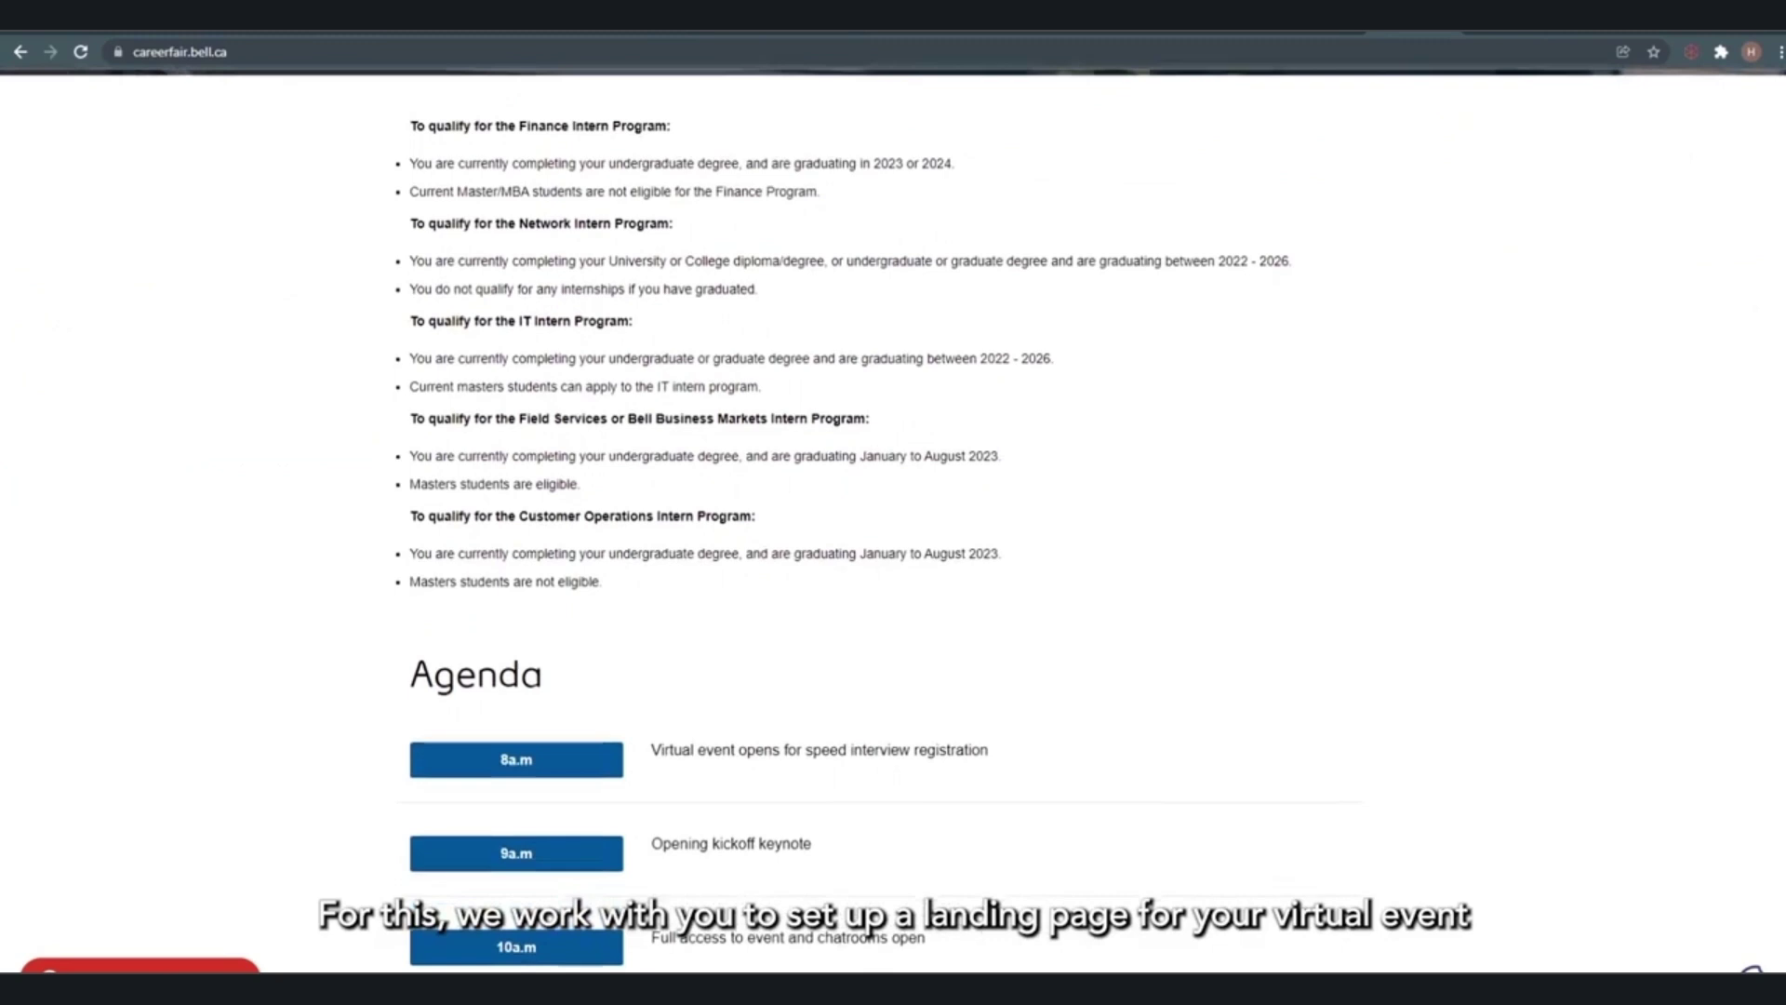
scroll(894, 558, "down", 2)
scroll(893, 558, "down", 2)
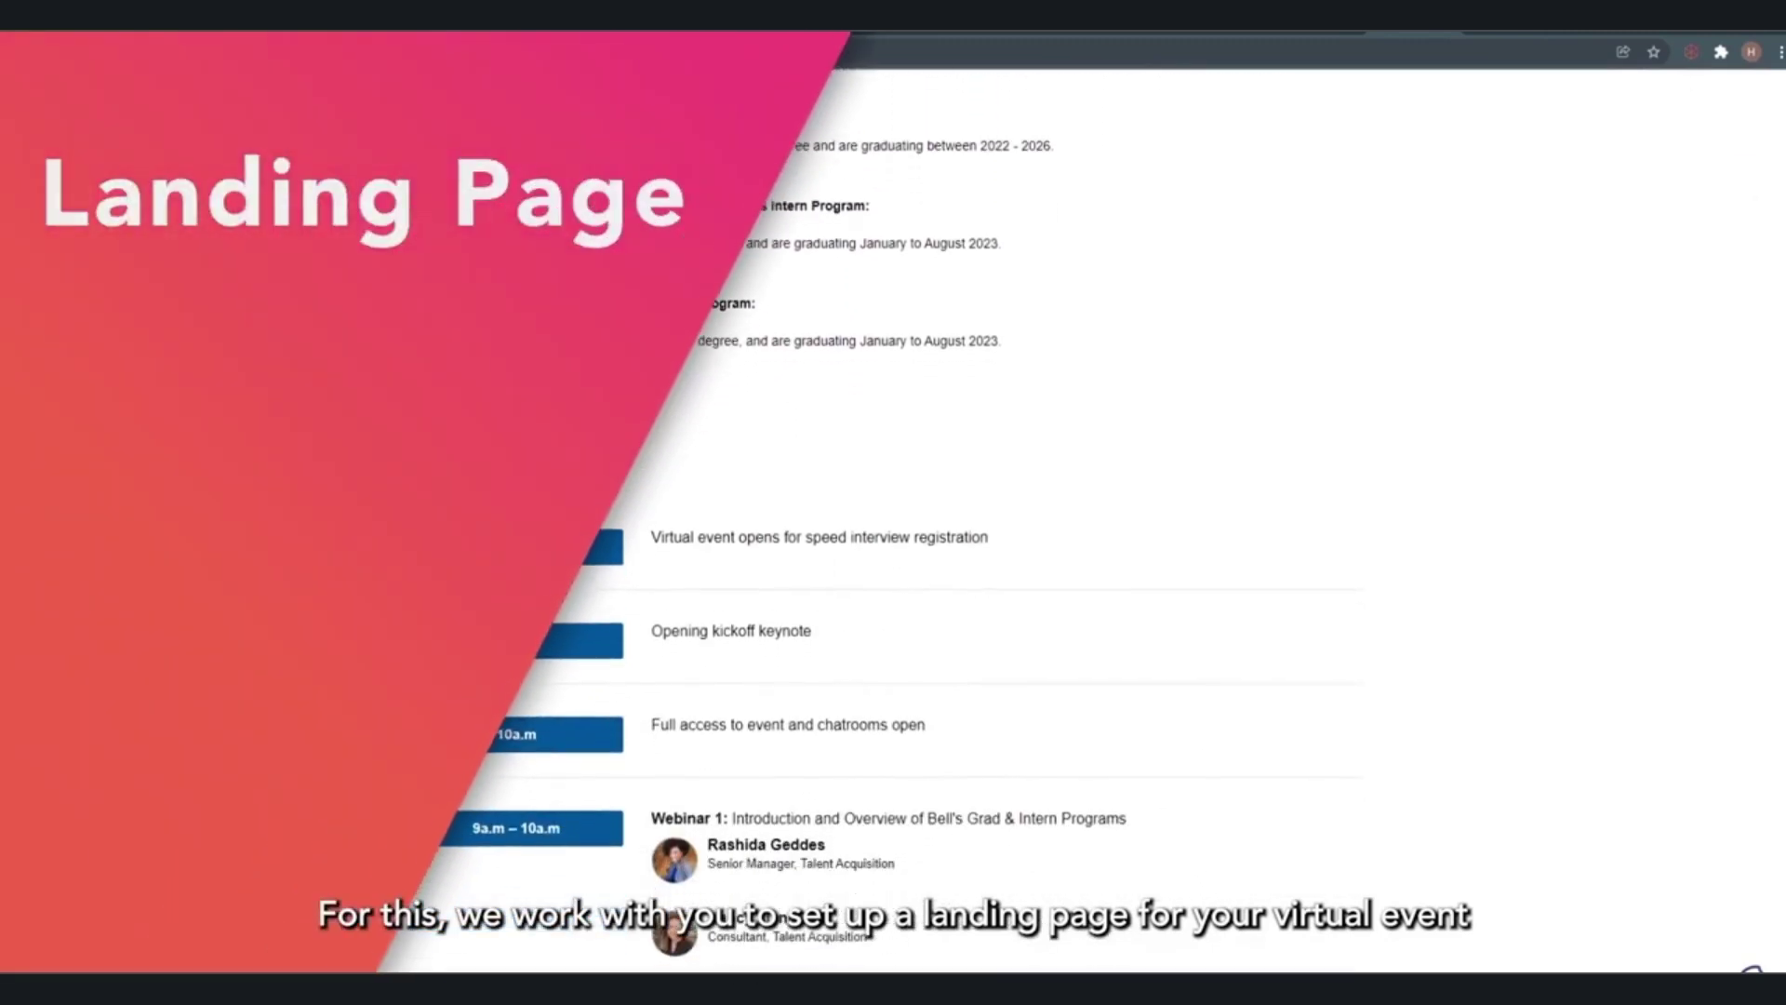
scroll(893, 559, "down", 1)
scroll(893, 558, "down", 1)
scroll(893, 559, "down", 1)
scroll(894, 558, "down", 1)
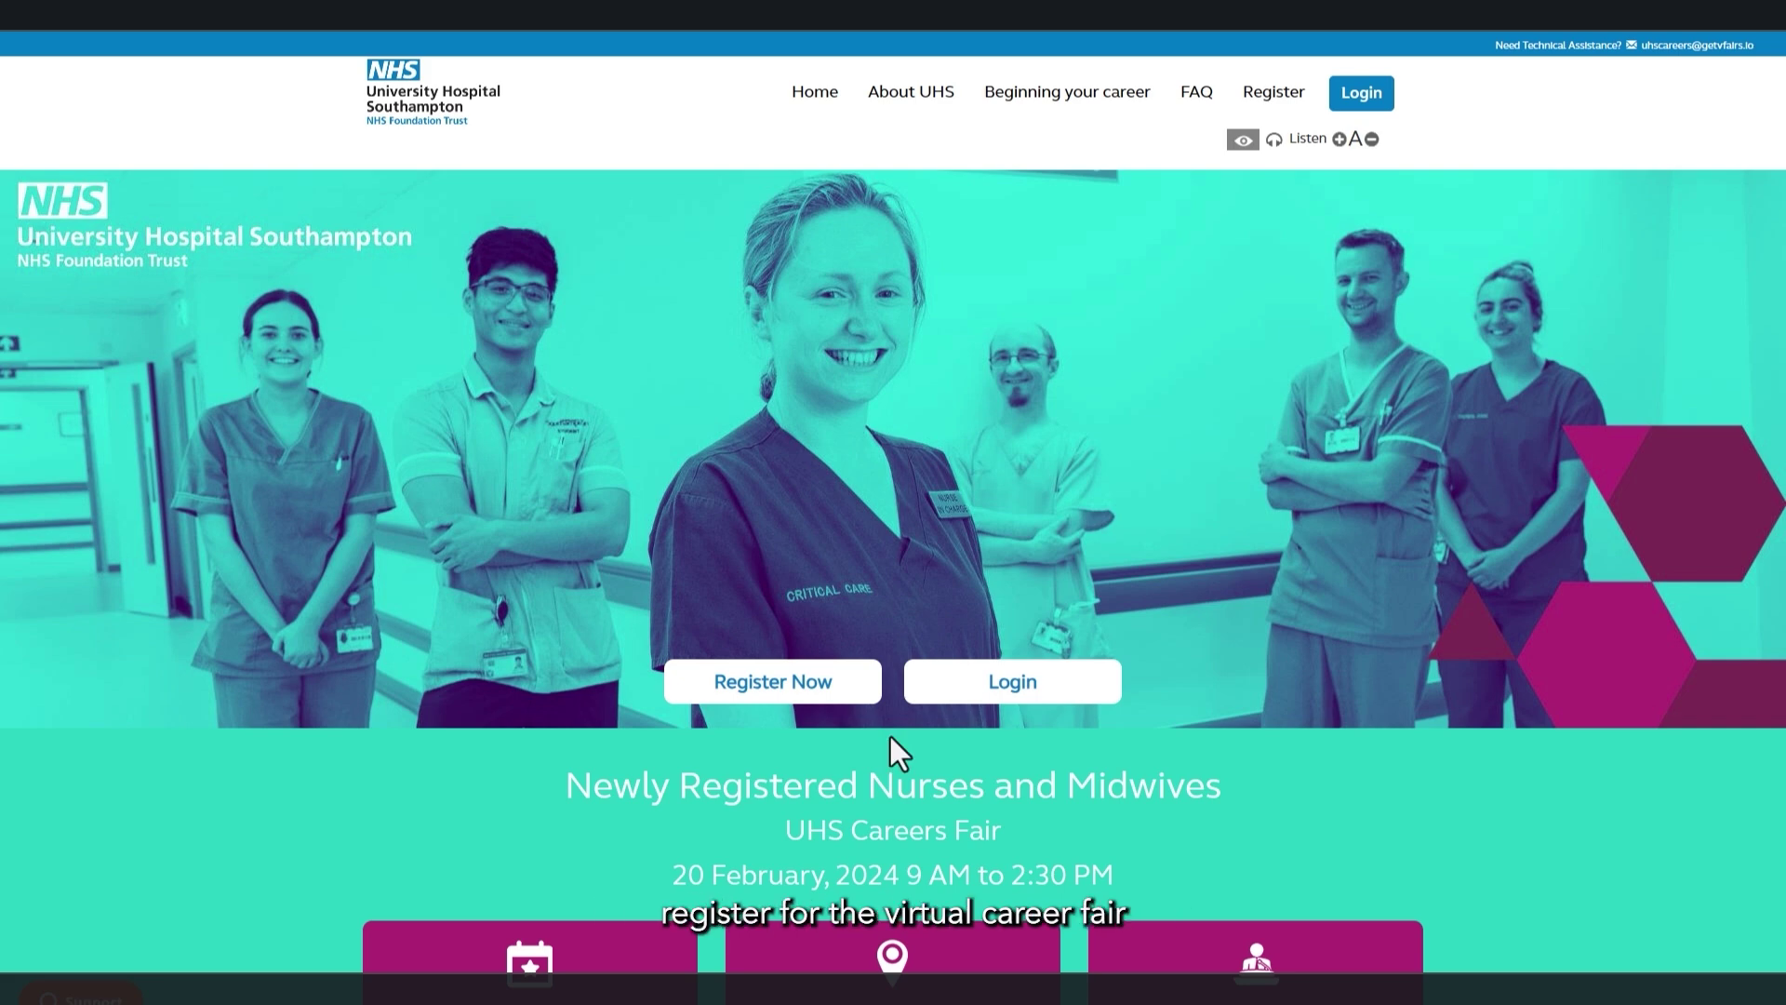
Open the UHS event's registration form from its Register Now button.
left_click(806, 684)
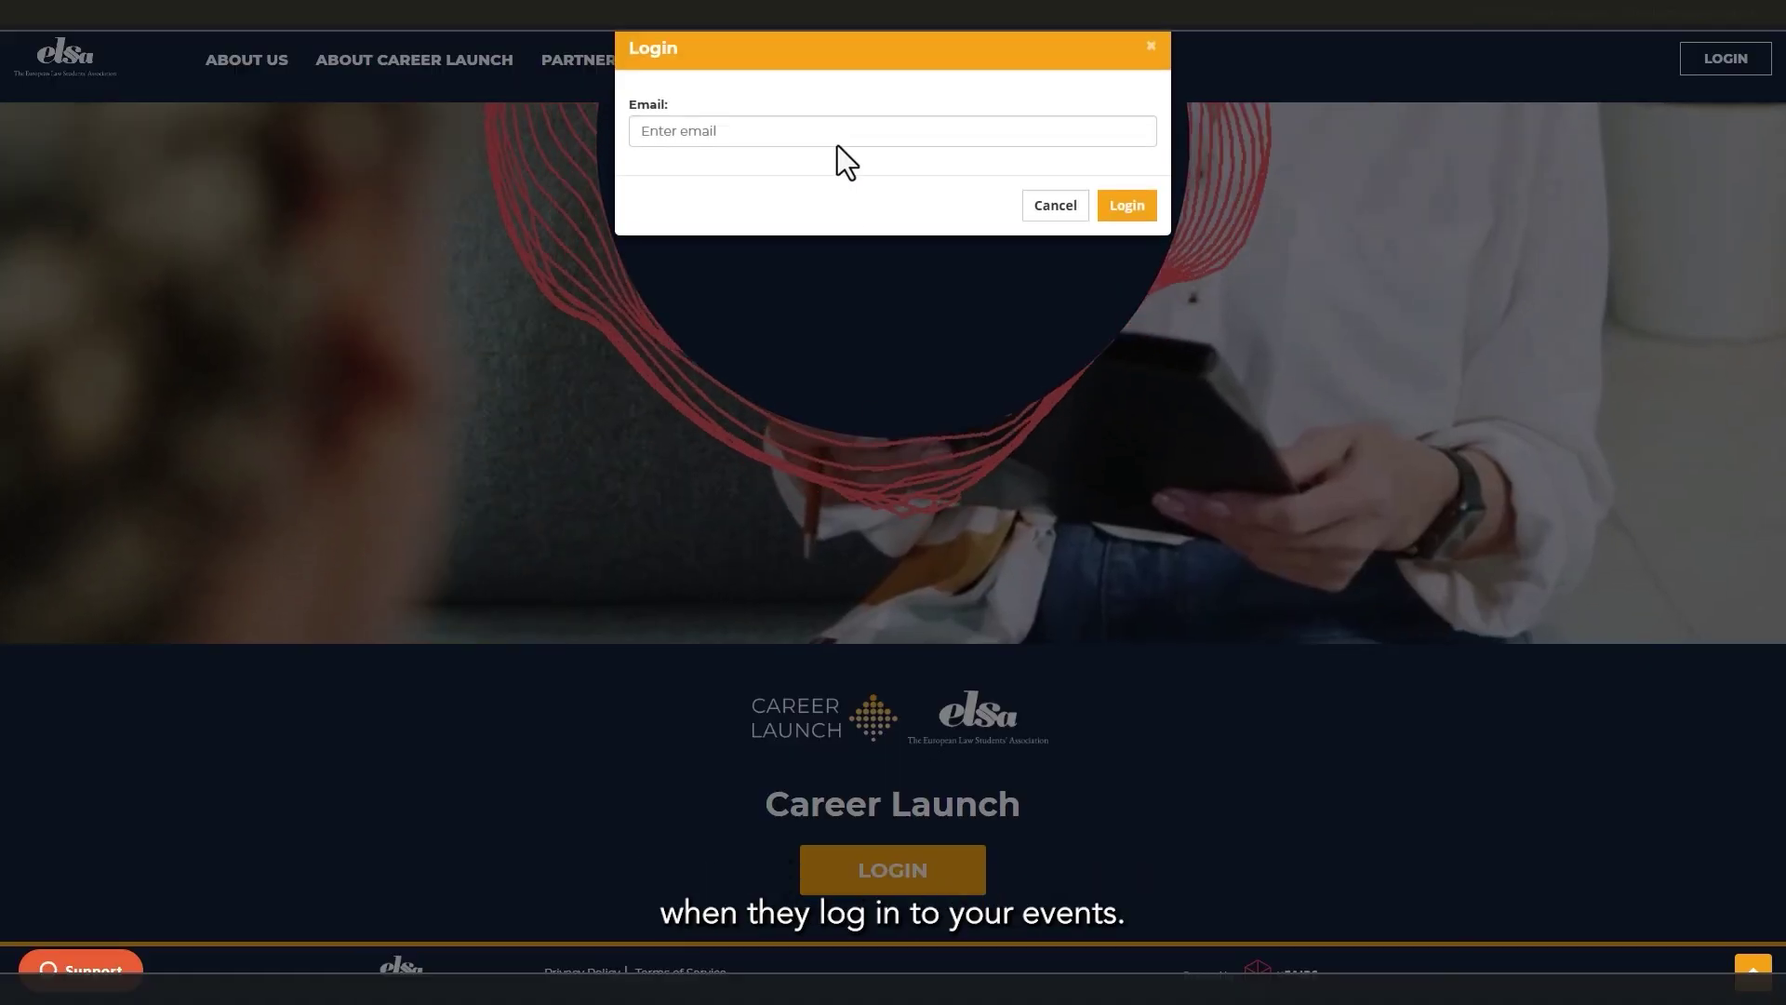
Start the Mining Needs You login by selecting the Email field.
left_click(838, 140)
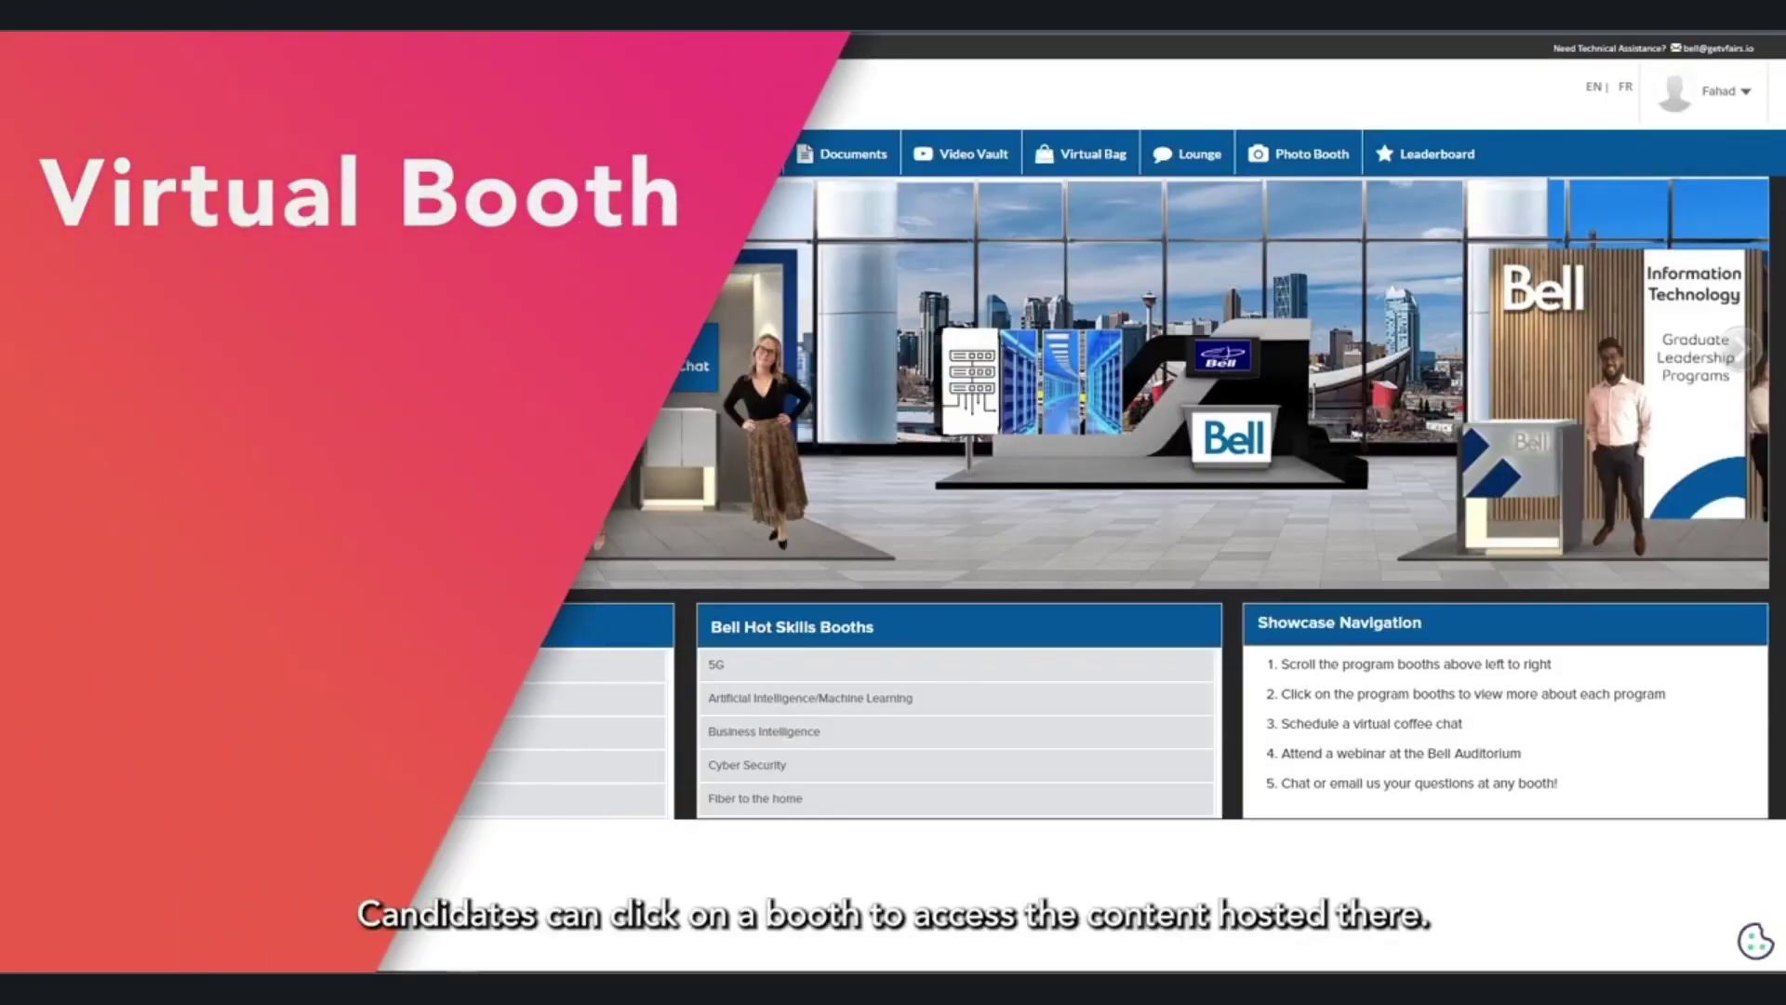
Enter the Bell Customer Operations booth and browse its documents and videos.
left_click(392, 510)
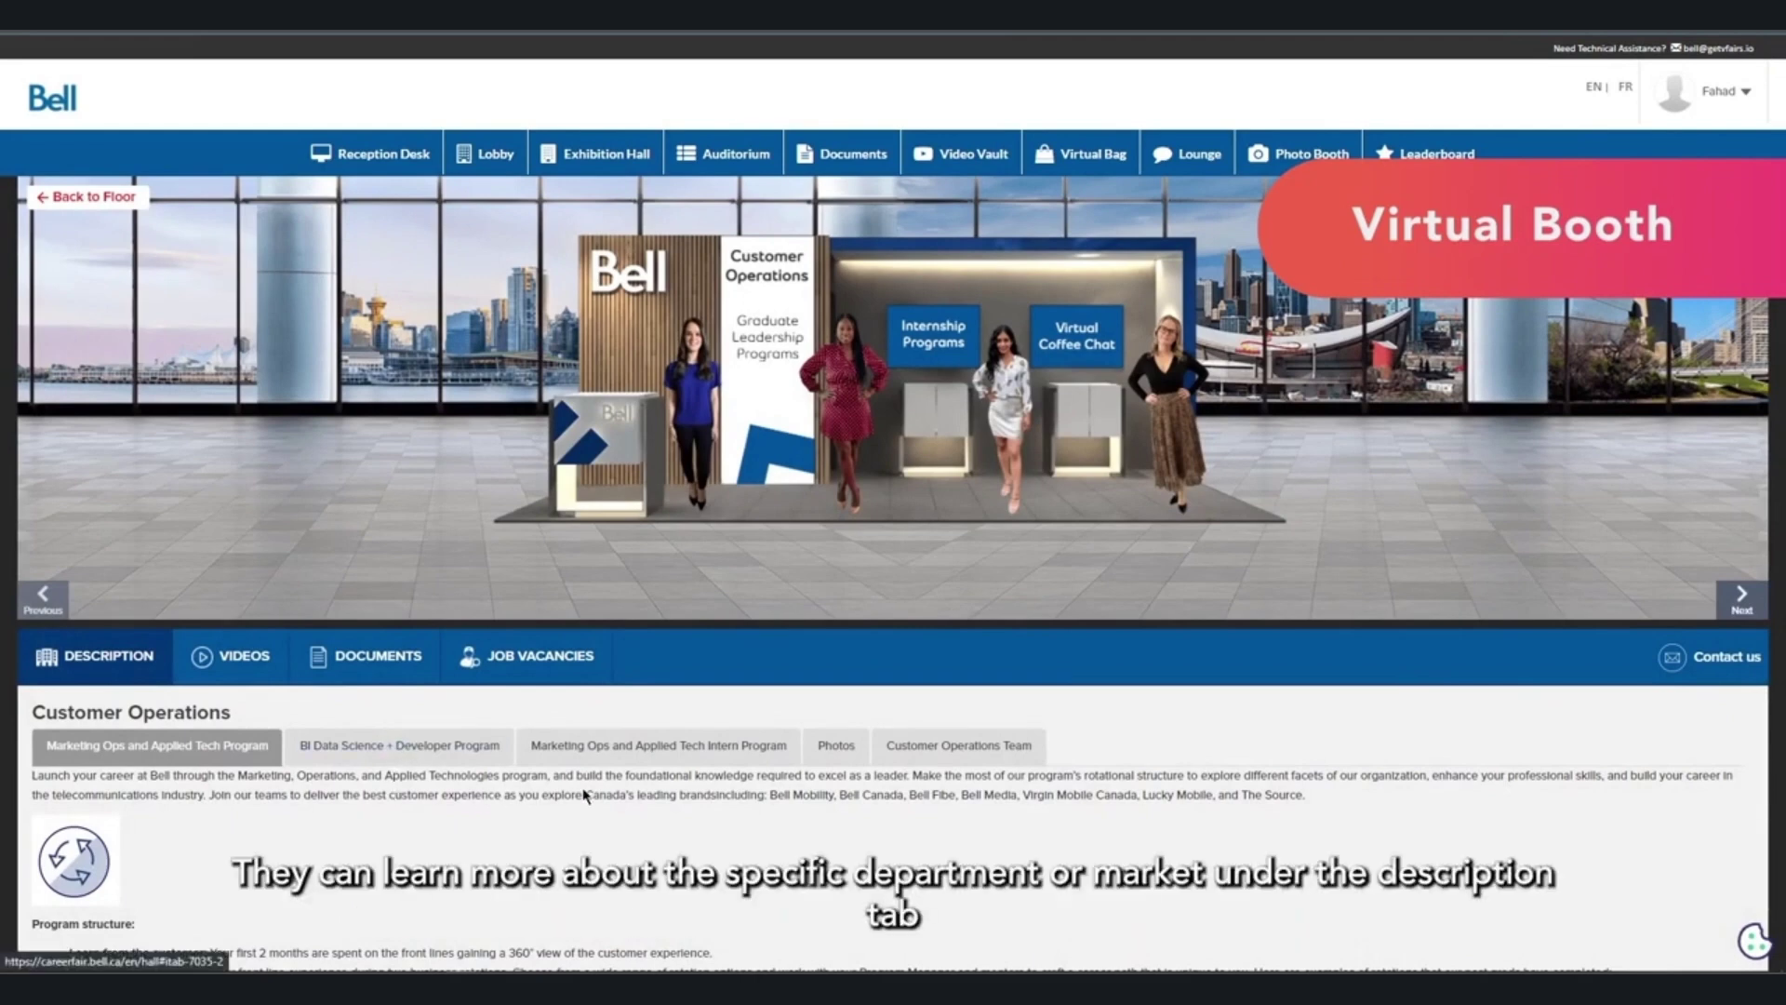
left_click(418, 657)
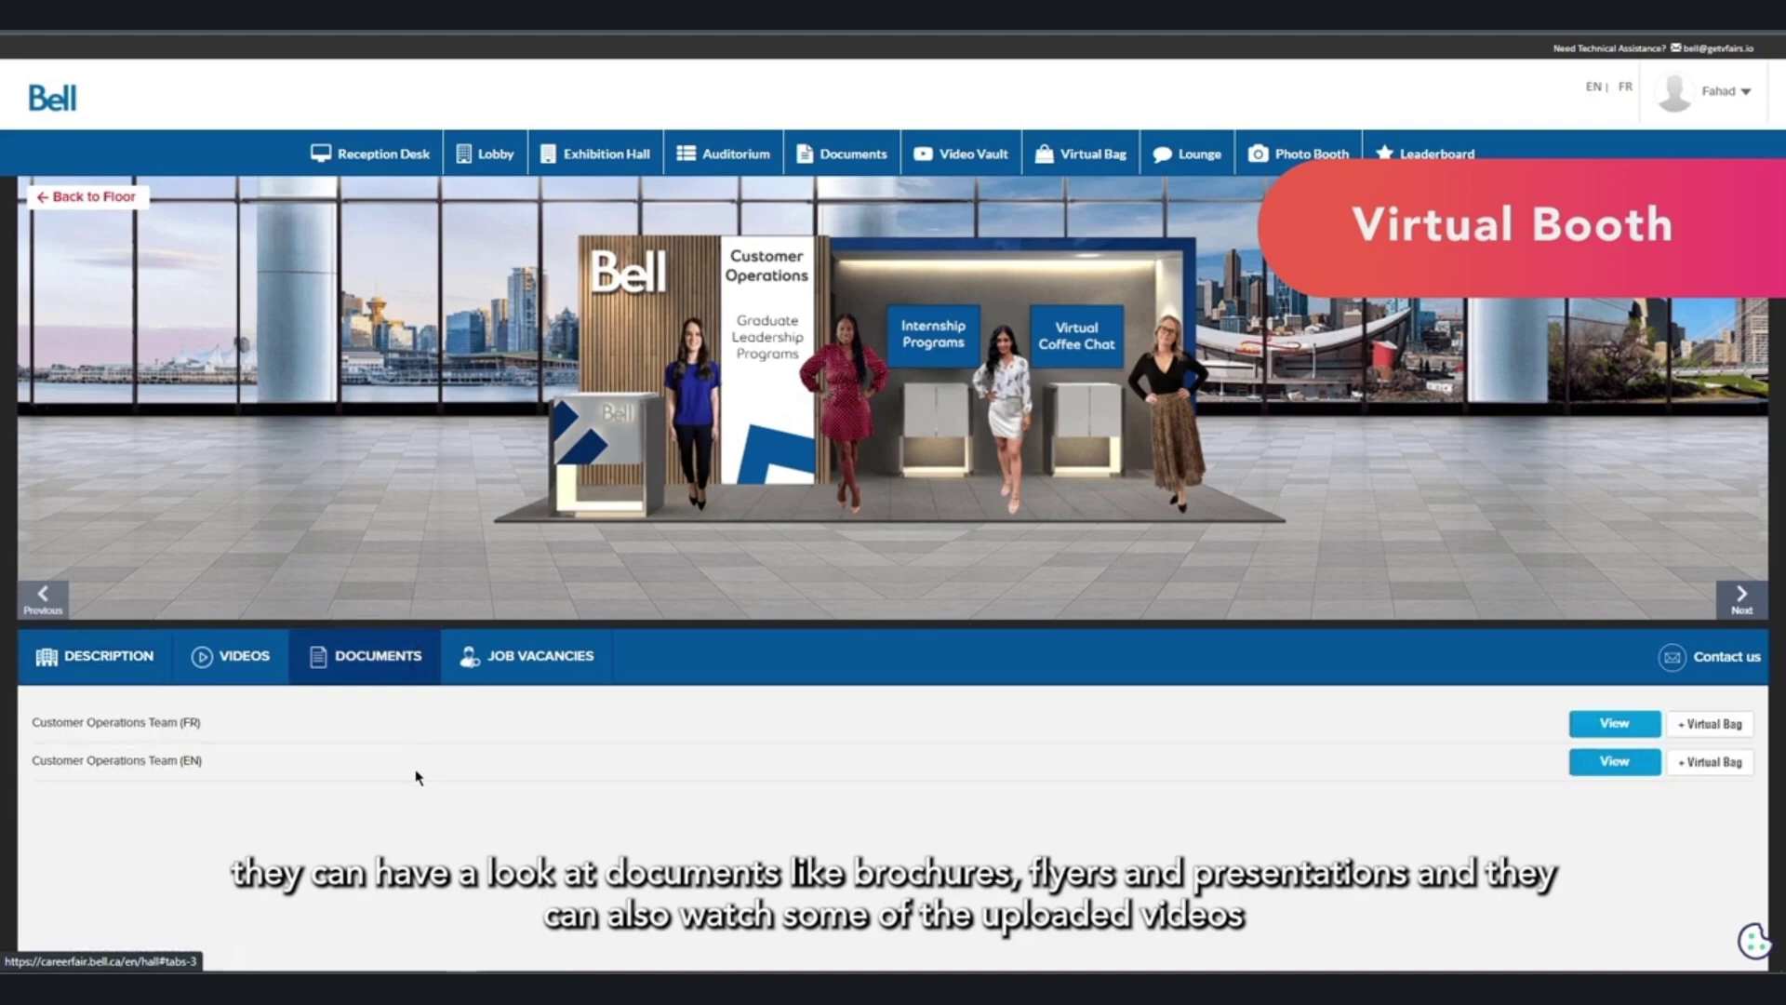
left_click(258, 662)
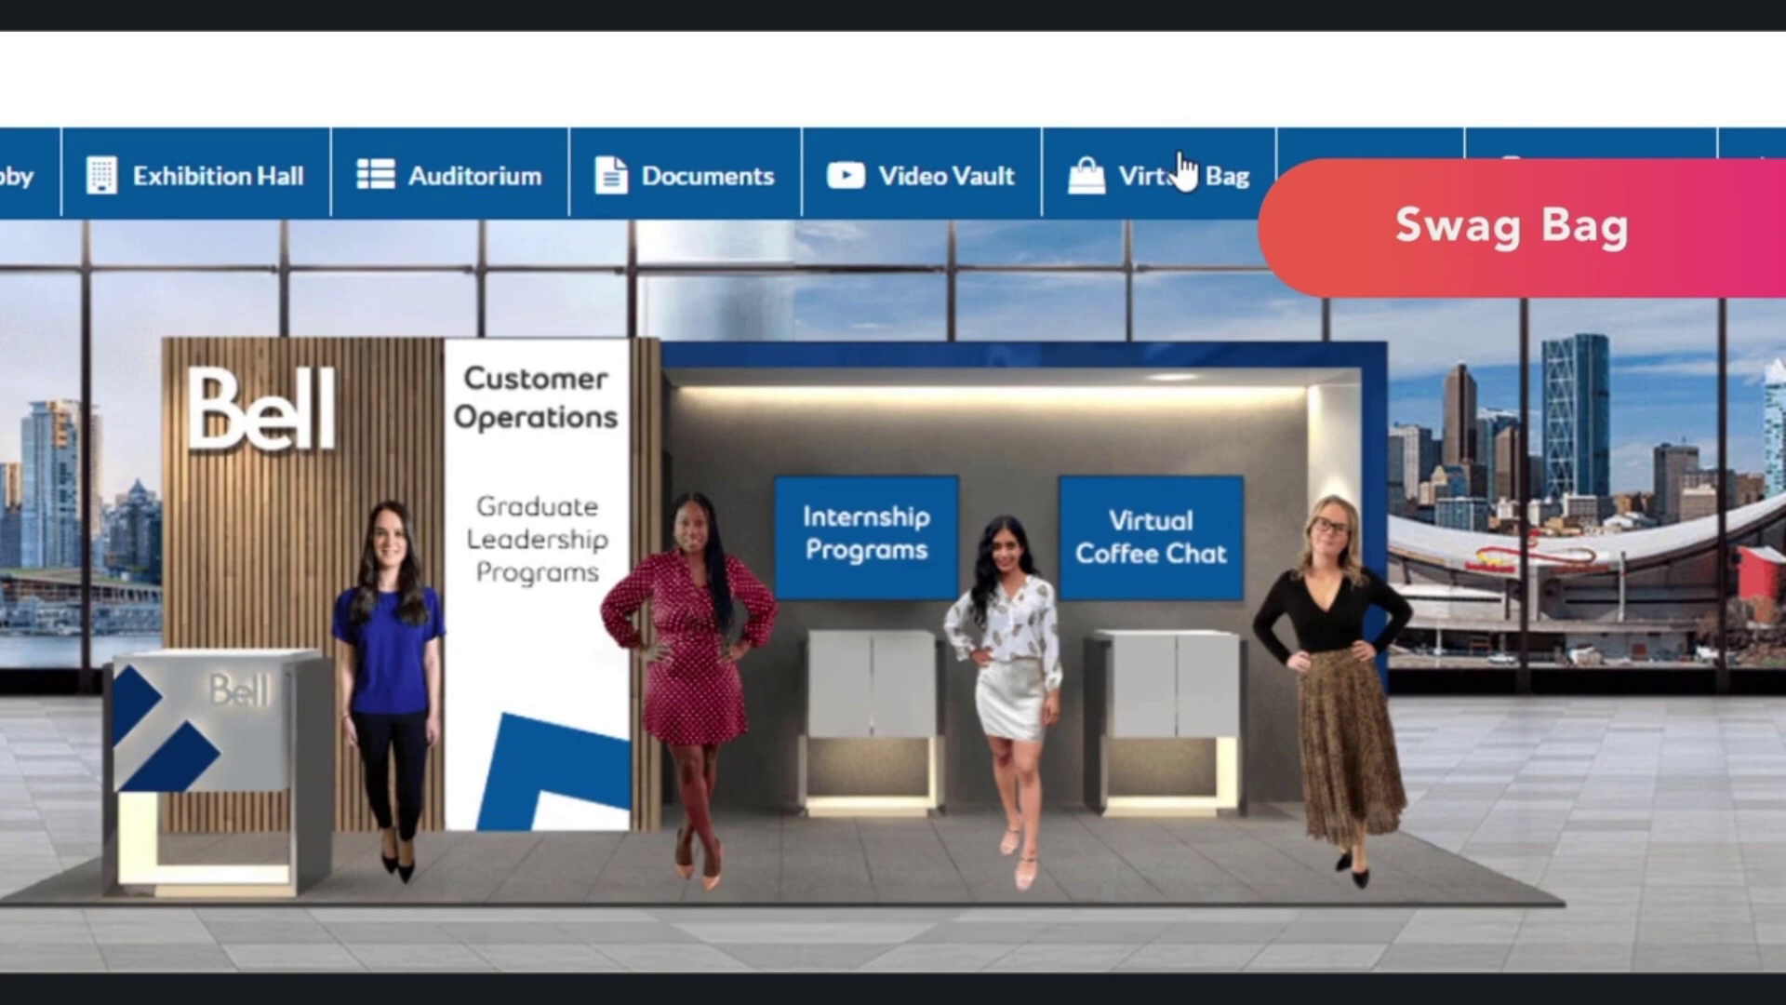
Select all documents in the Virtual Bag and email them.
left_click(1182, 170)
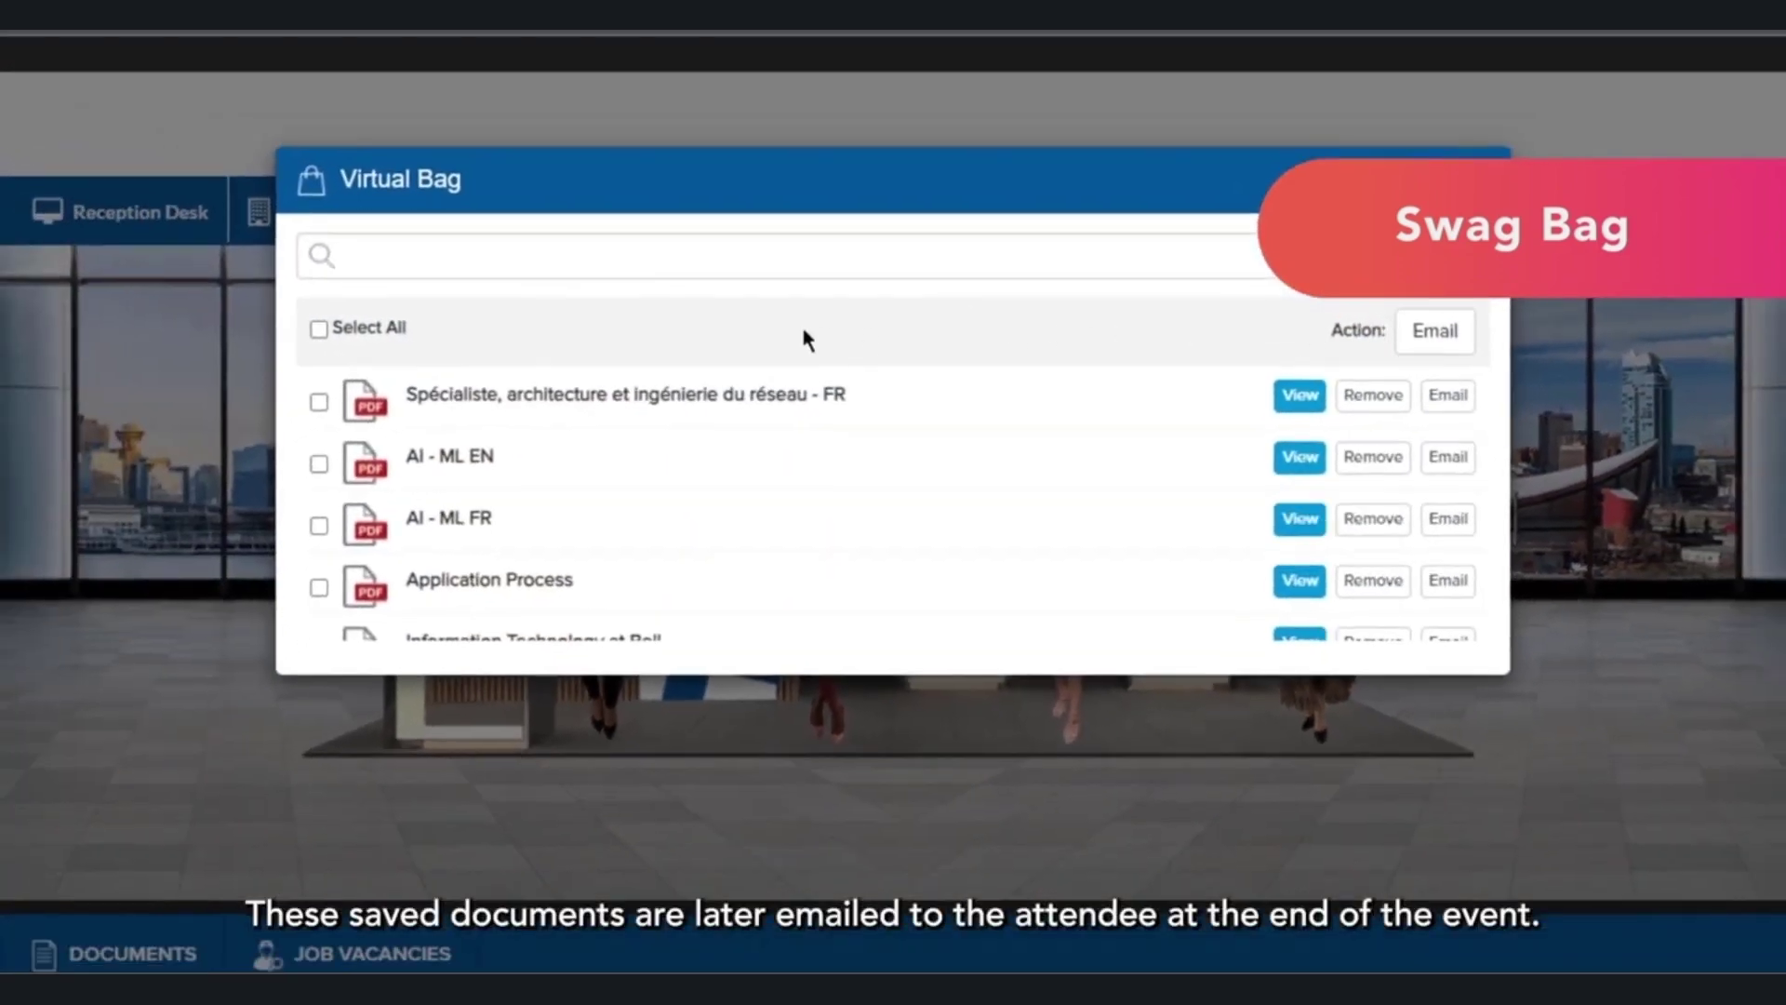
left_click(320, 327)
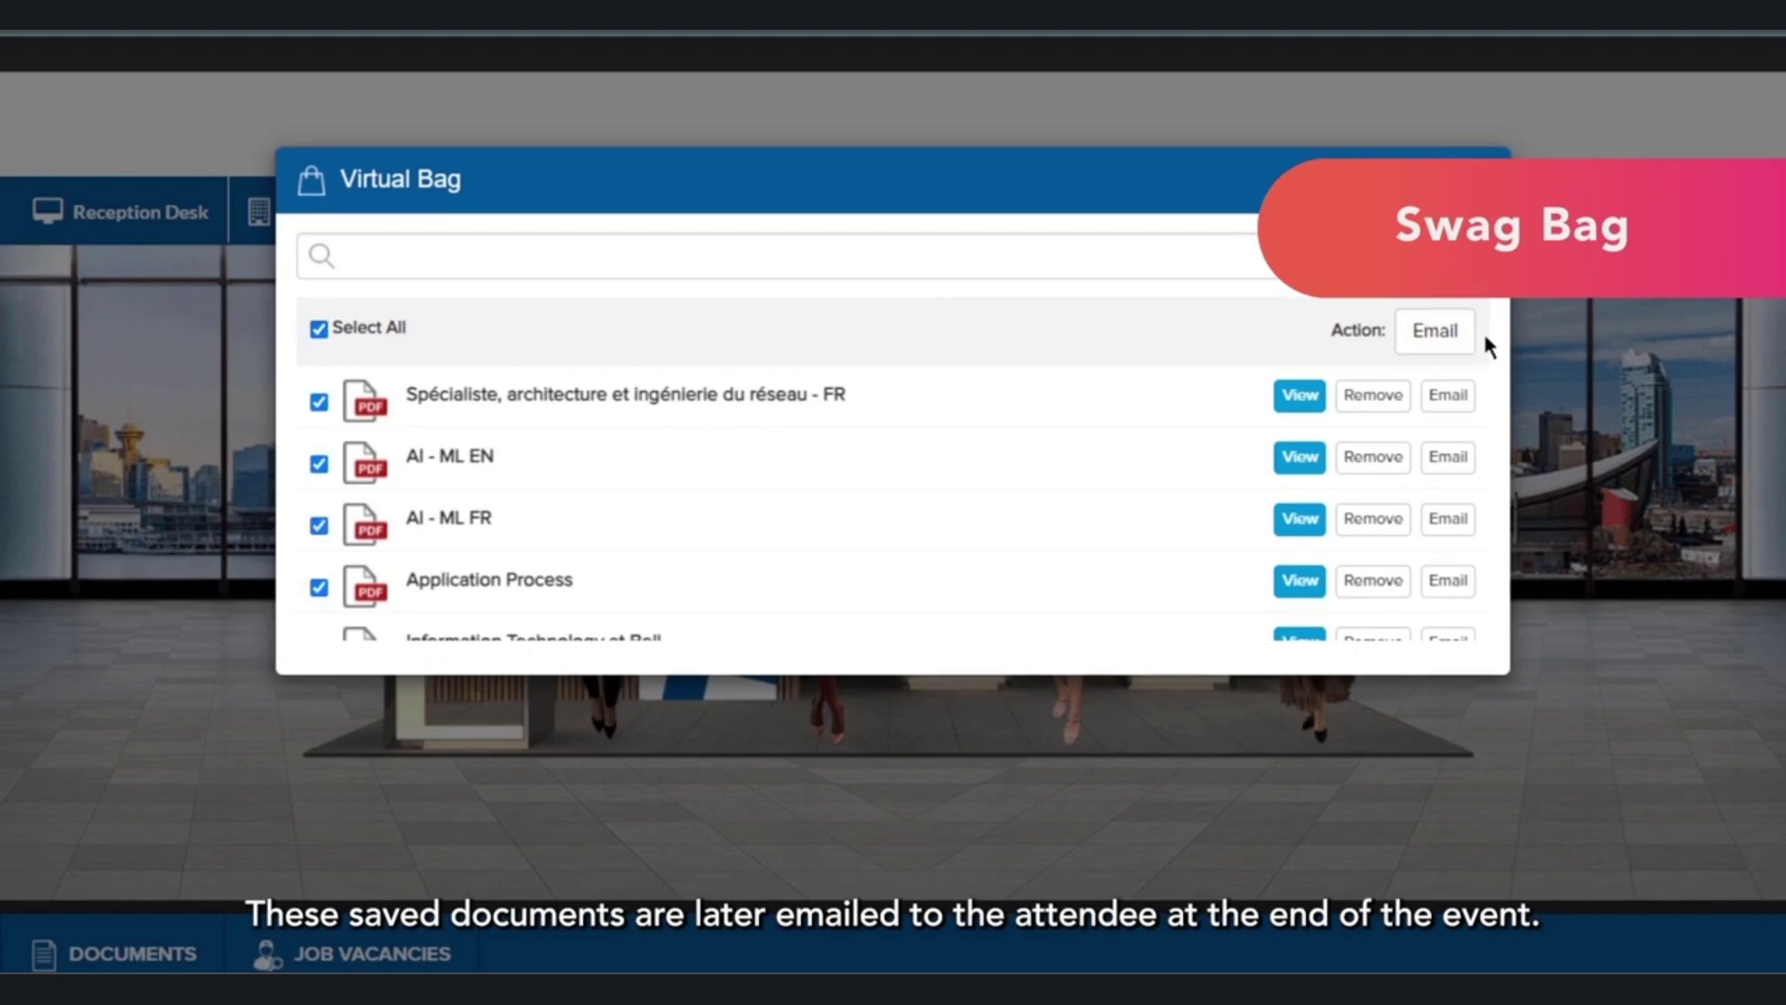
left_click(1435, 332)
left_click(1426, 428)
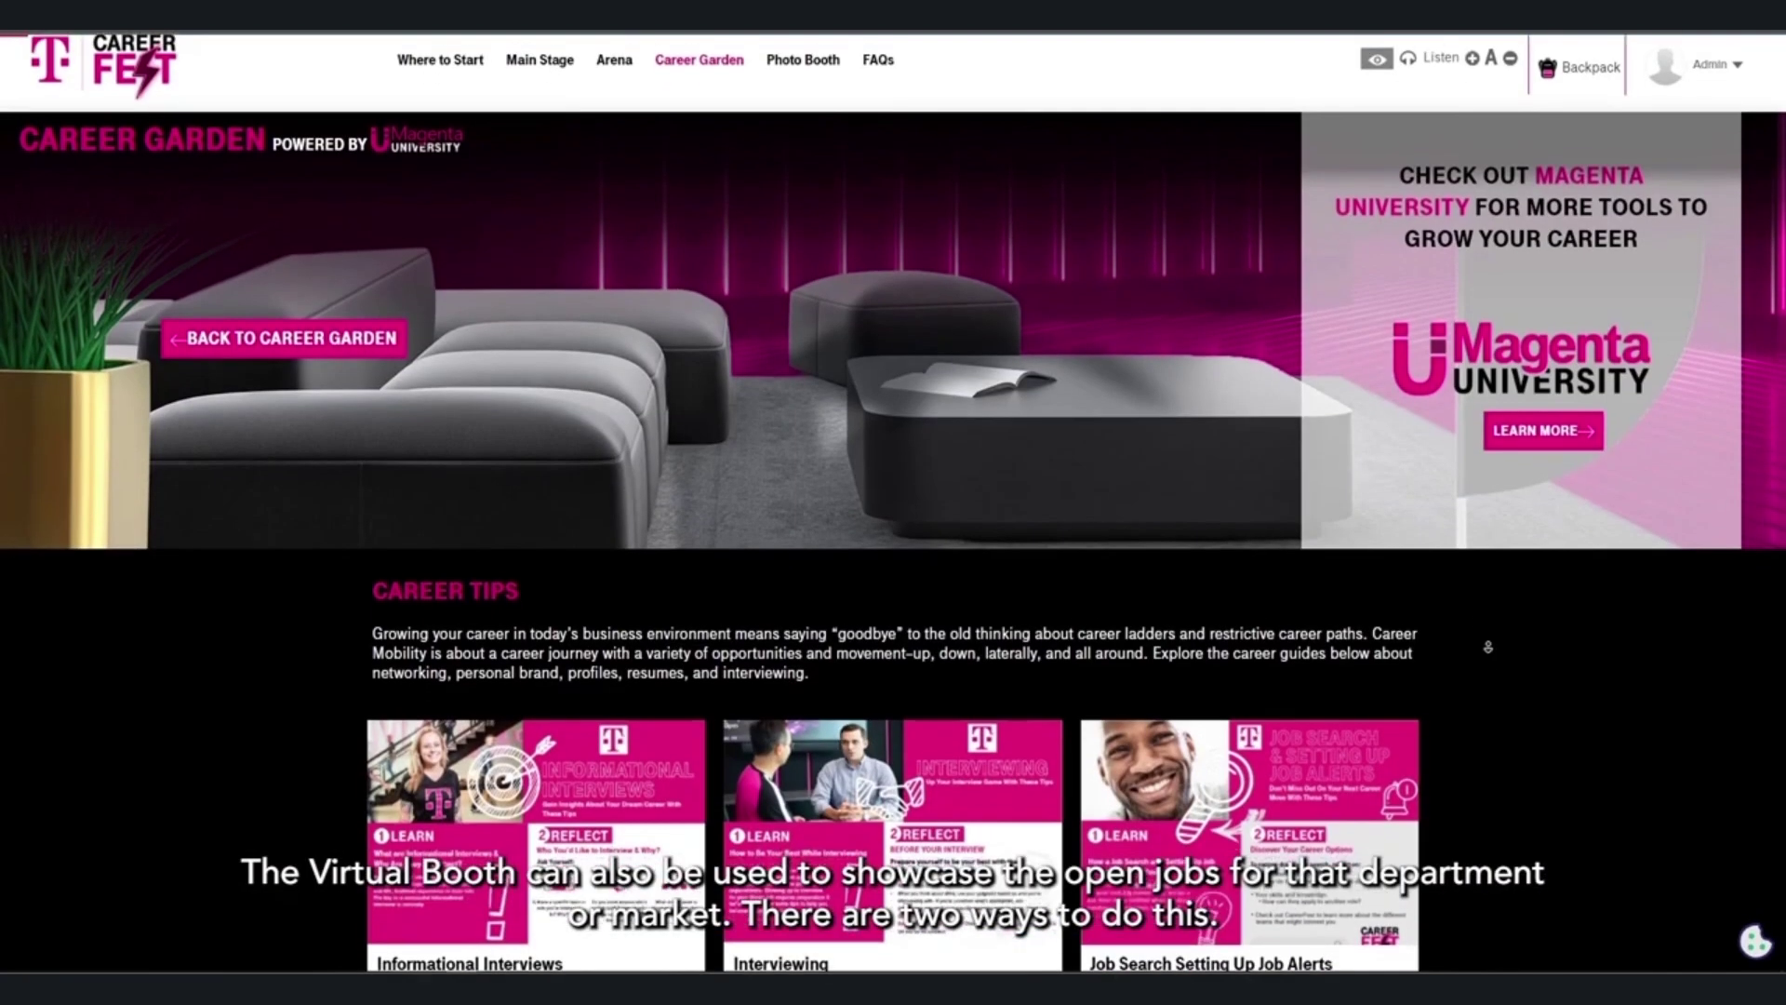
scroll(1491, 671, "down", 1)
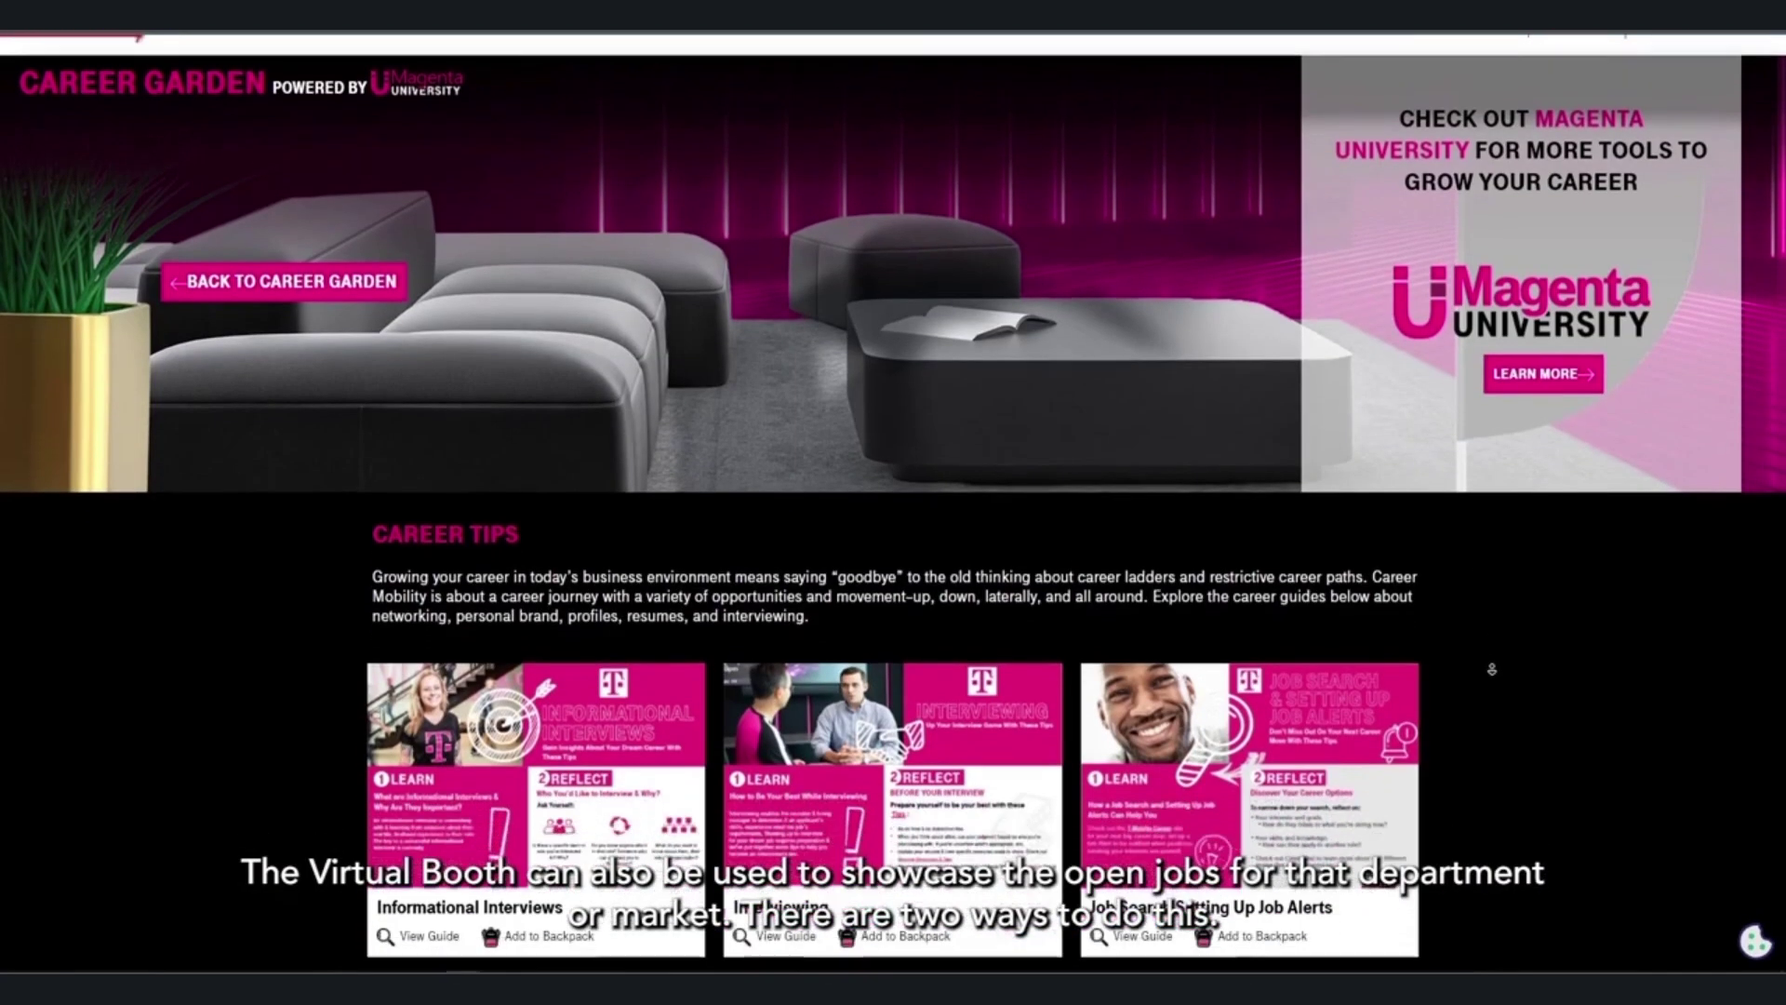
scroll(1491, 672, "down", 2)
scroll(1490, 672, "down", 1)
scroll(1490, 671, "down", 1)
scroll(1491, 672, "down", 1)
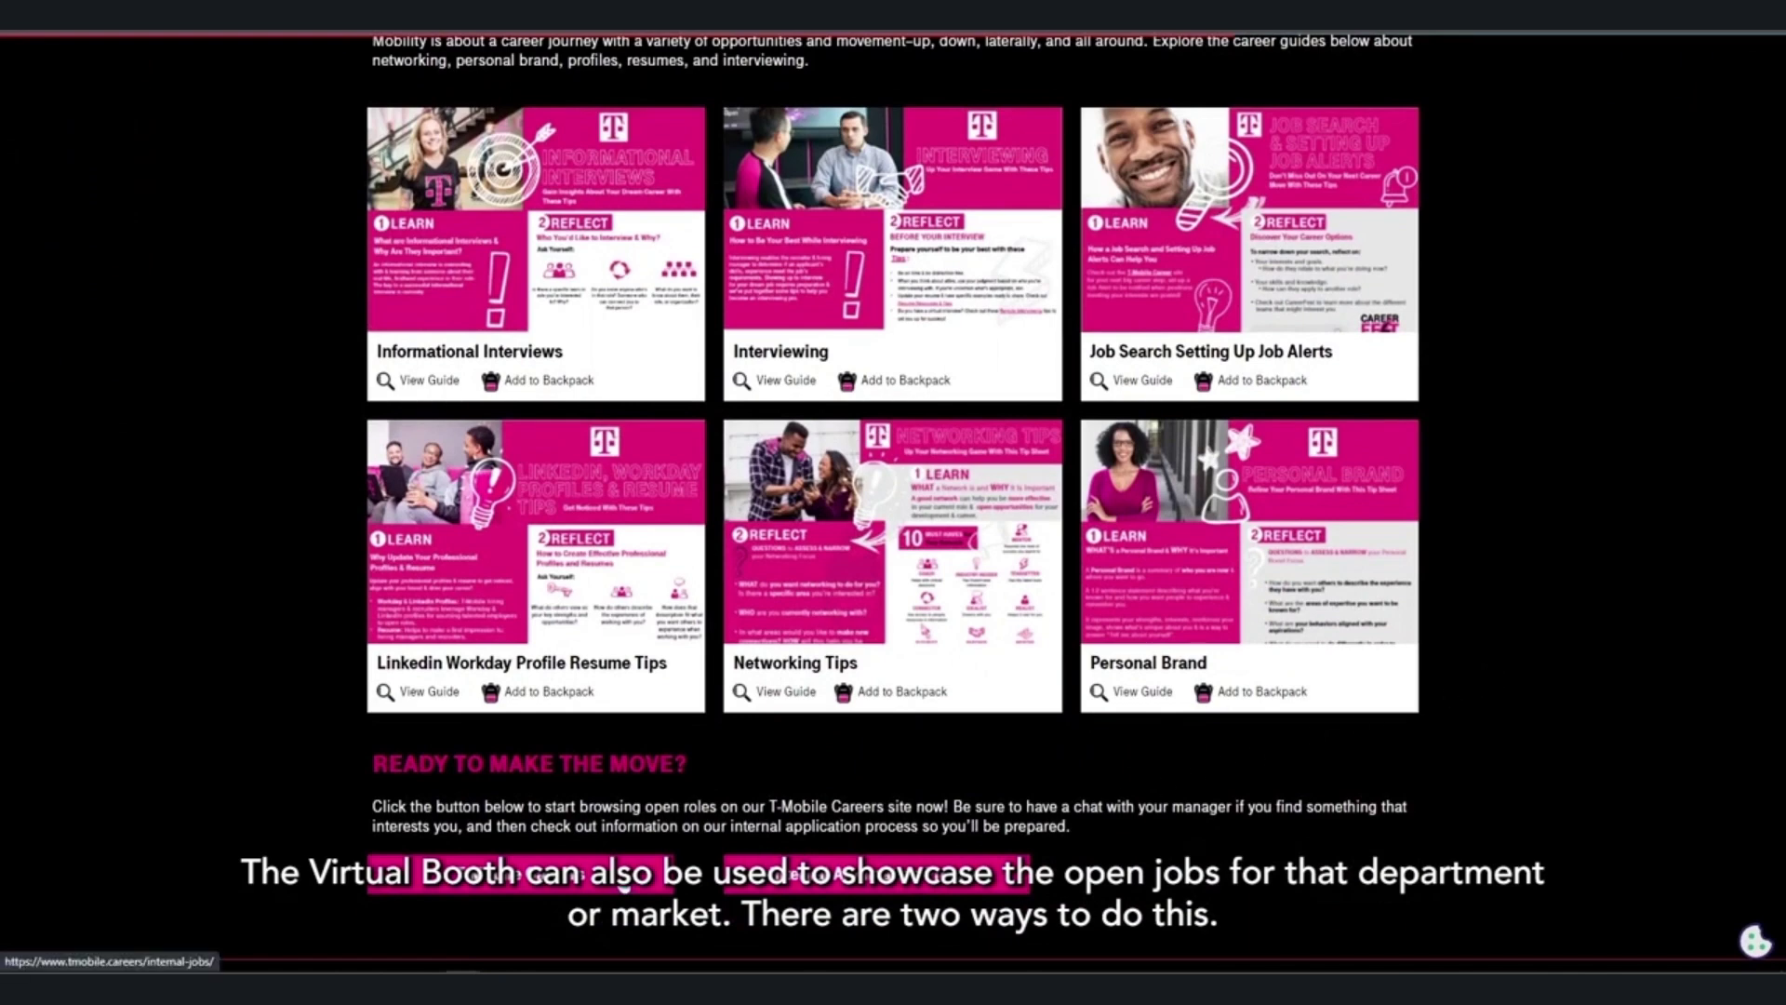
scroll(1002, 705, "down", 1)
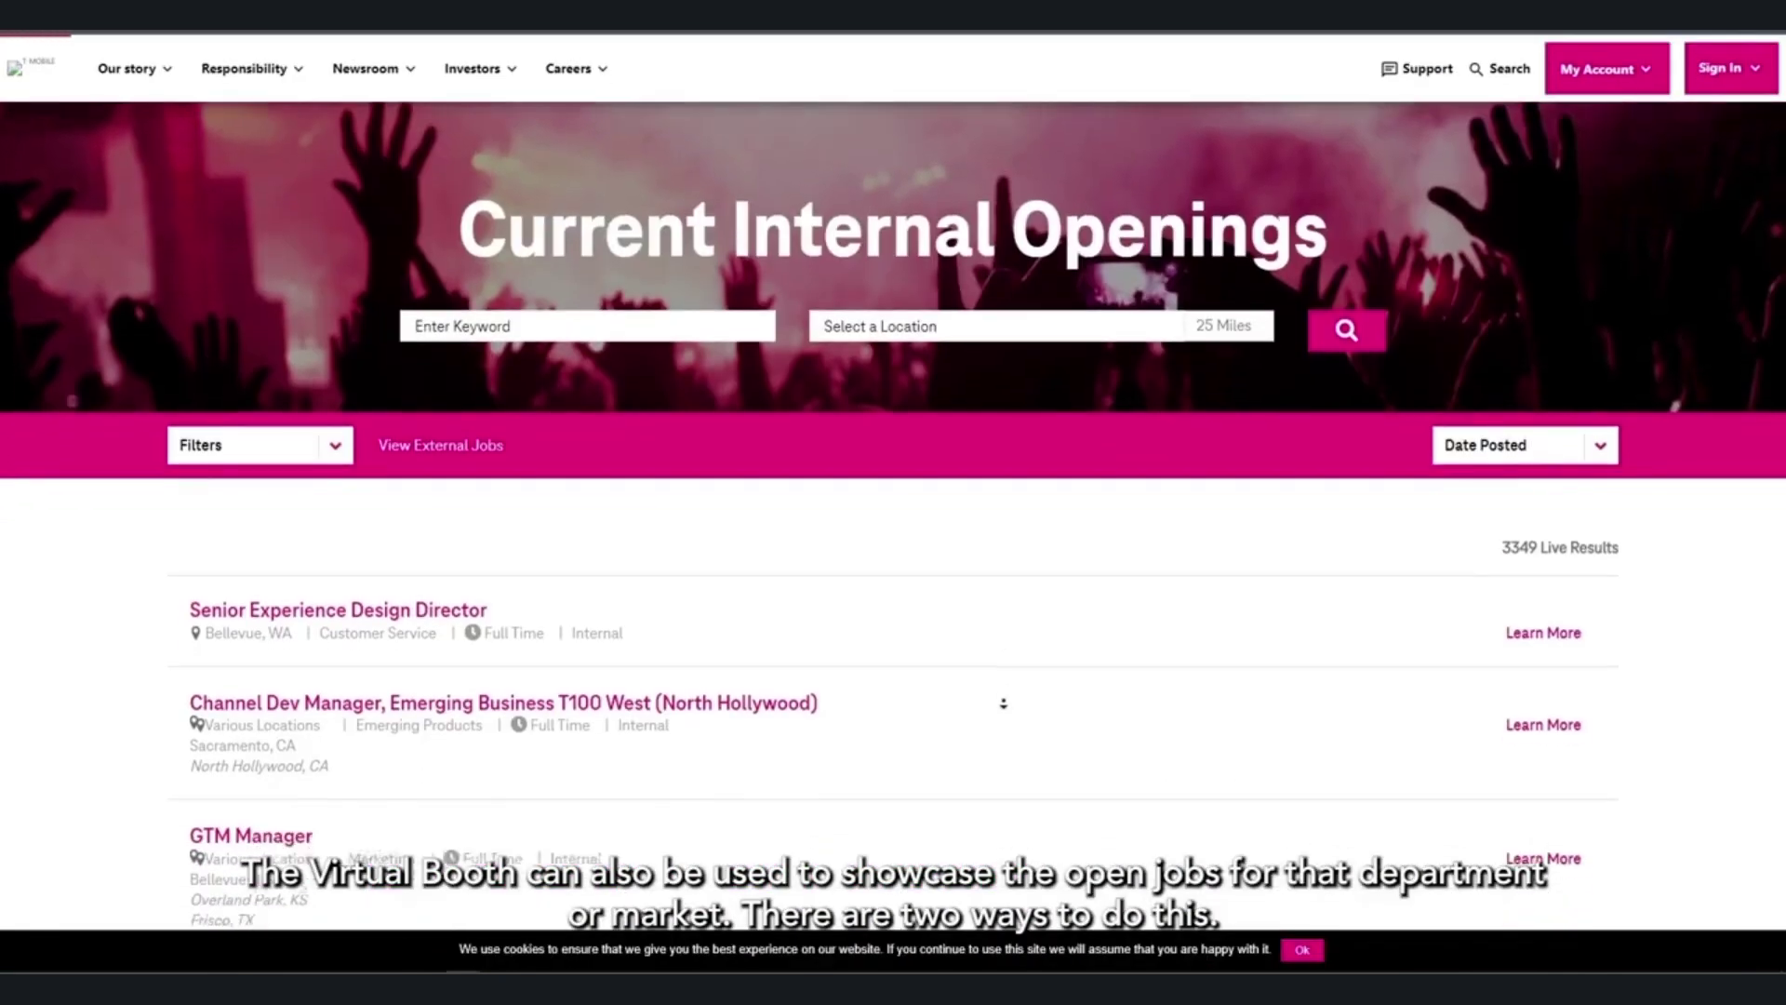
scroll(1003, 705, "down", 2)
scroll(1002, 704, "down", 1)
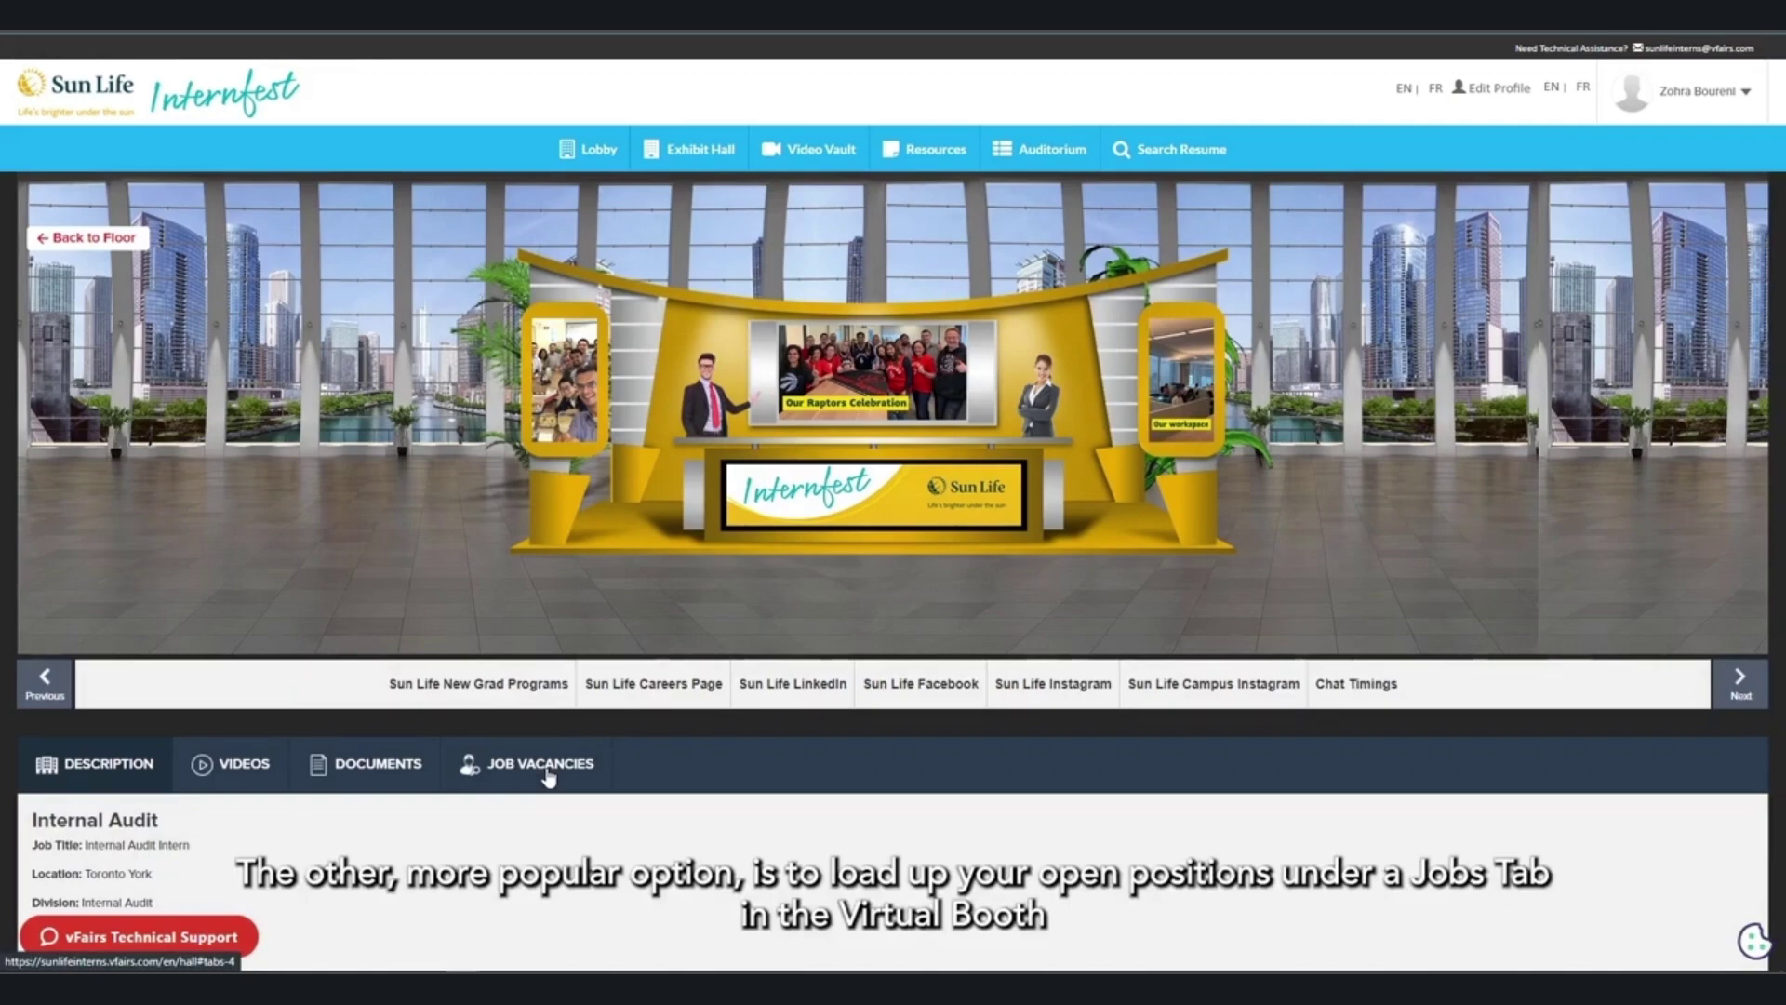
In the Citadel Operations booth's Job Vacancies, open the Aircraft Cabinet Maker details.
left_click(550, 772)
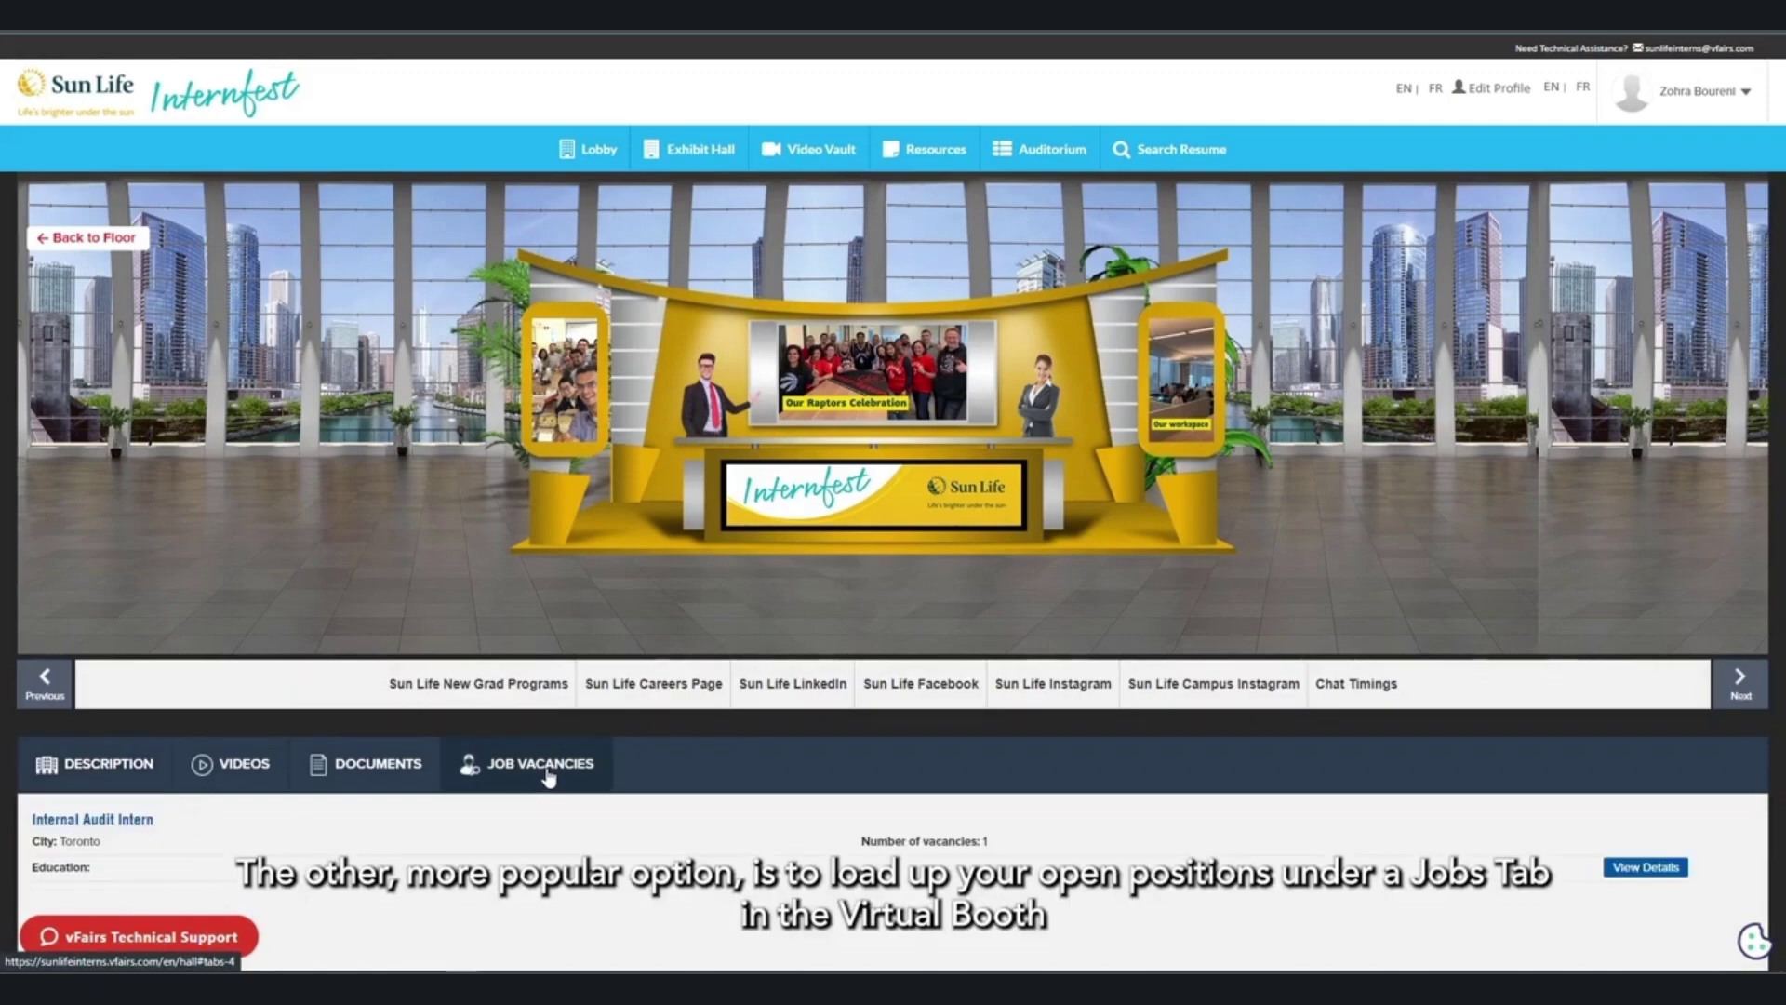
left_click(1656, 873)
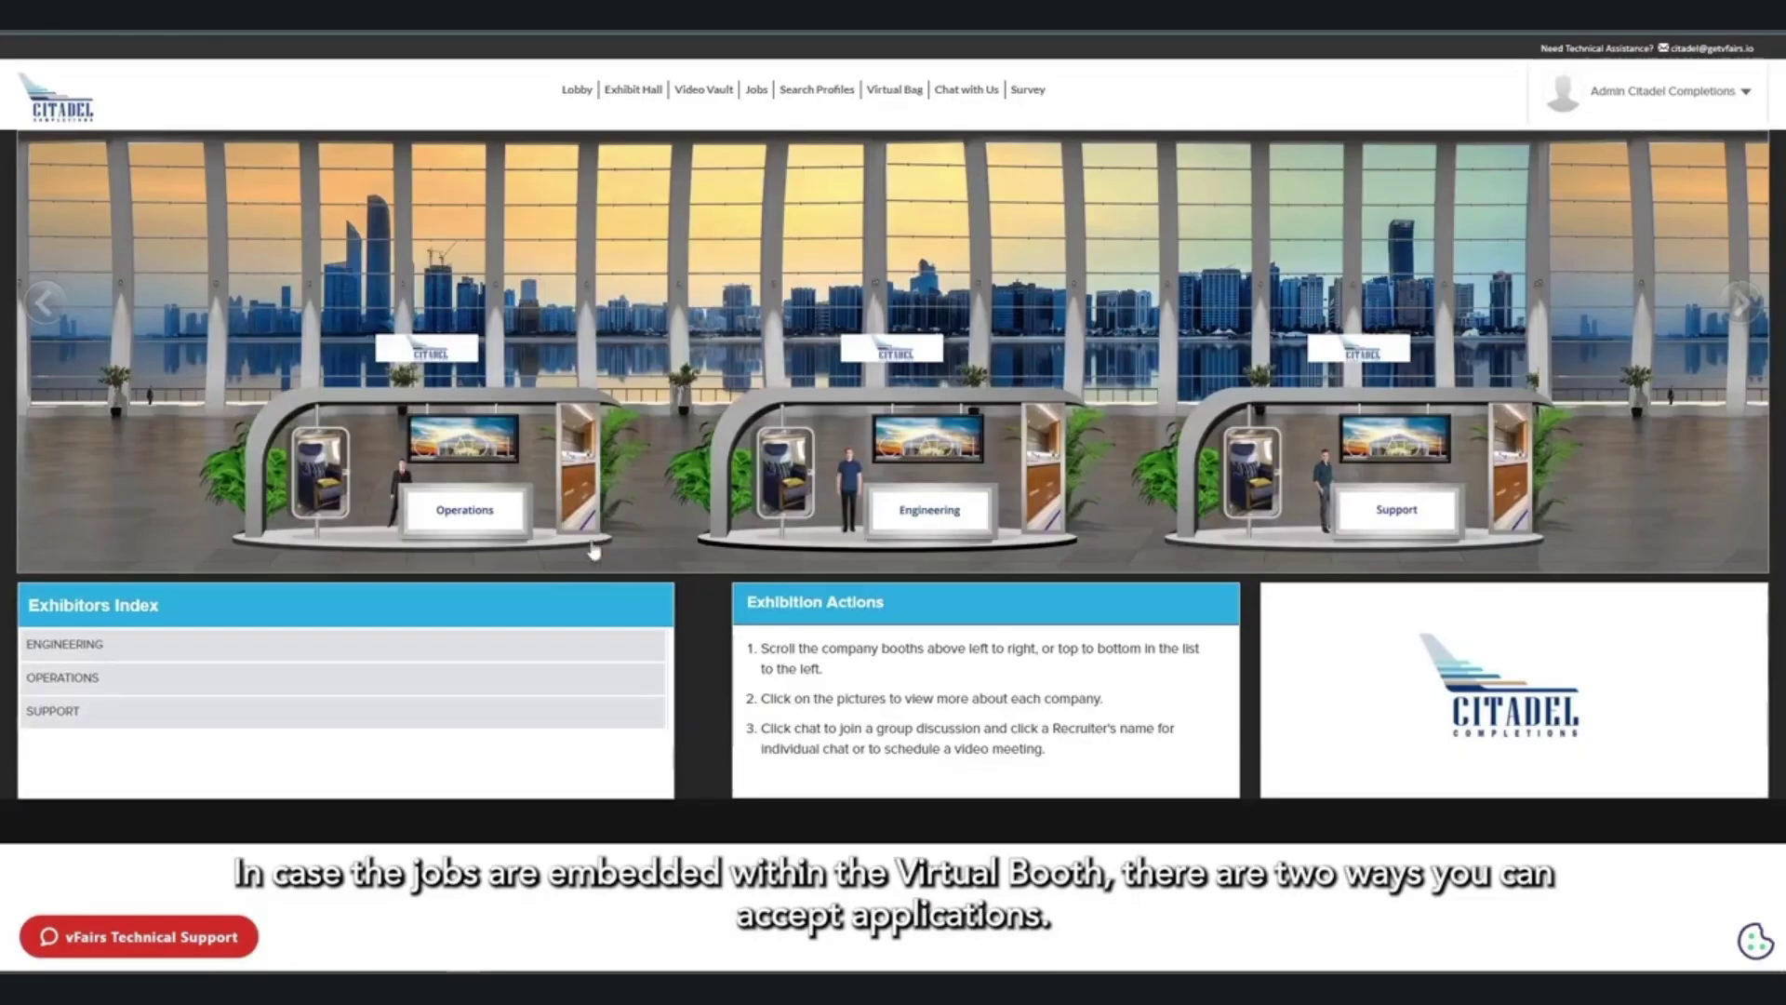
left_click(553, 497)
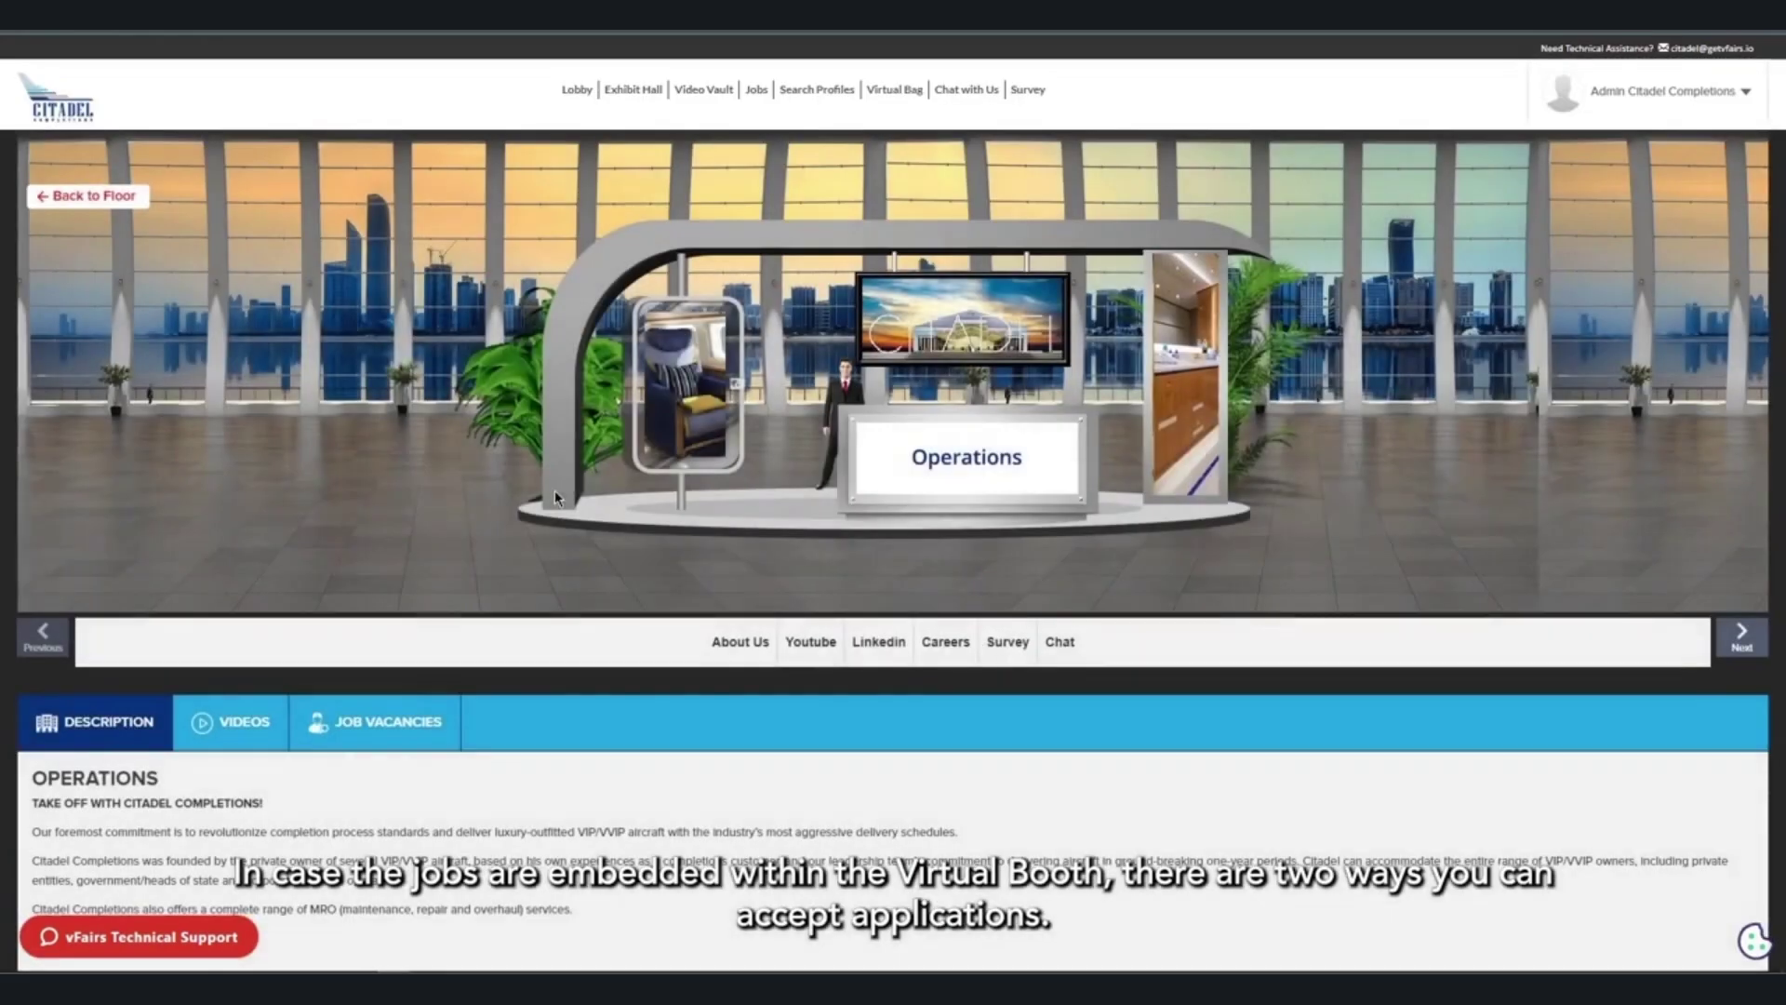
left_click(394, 736)
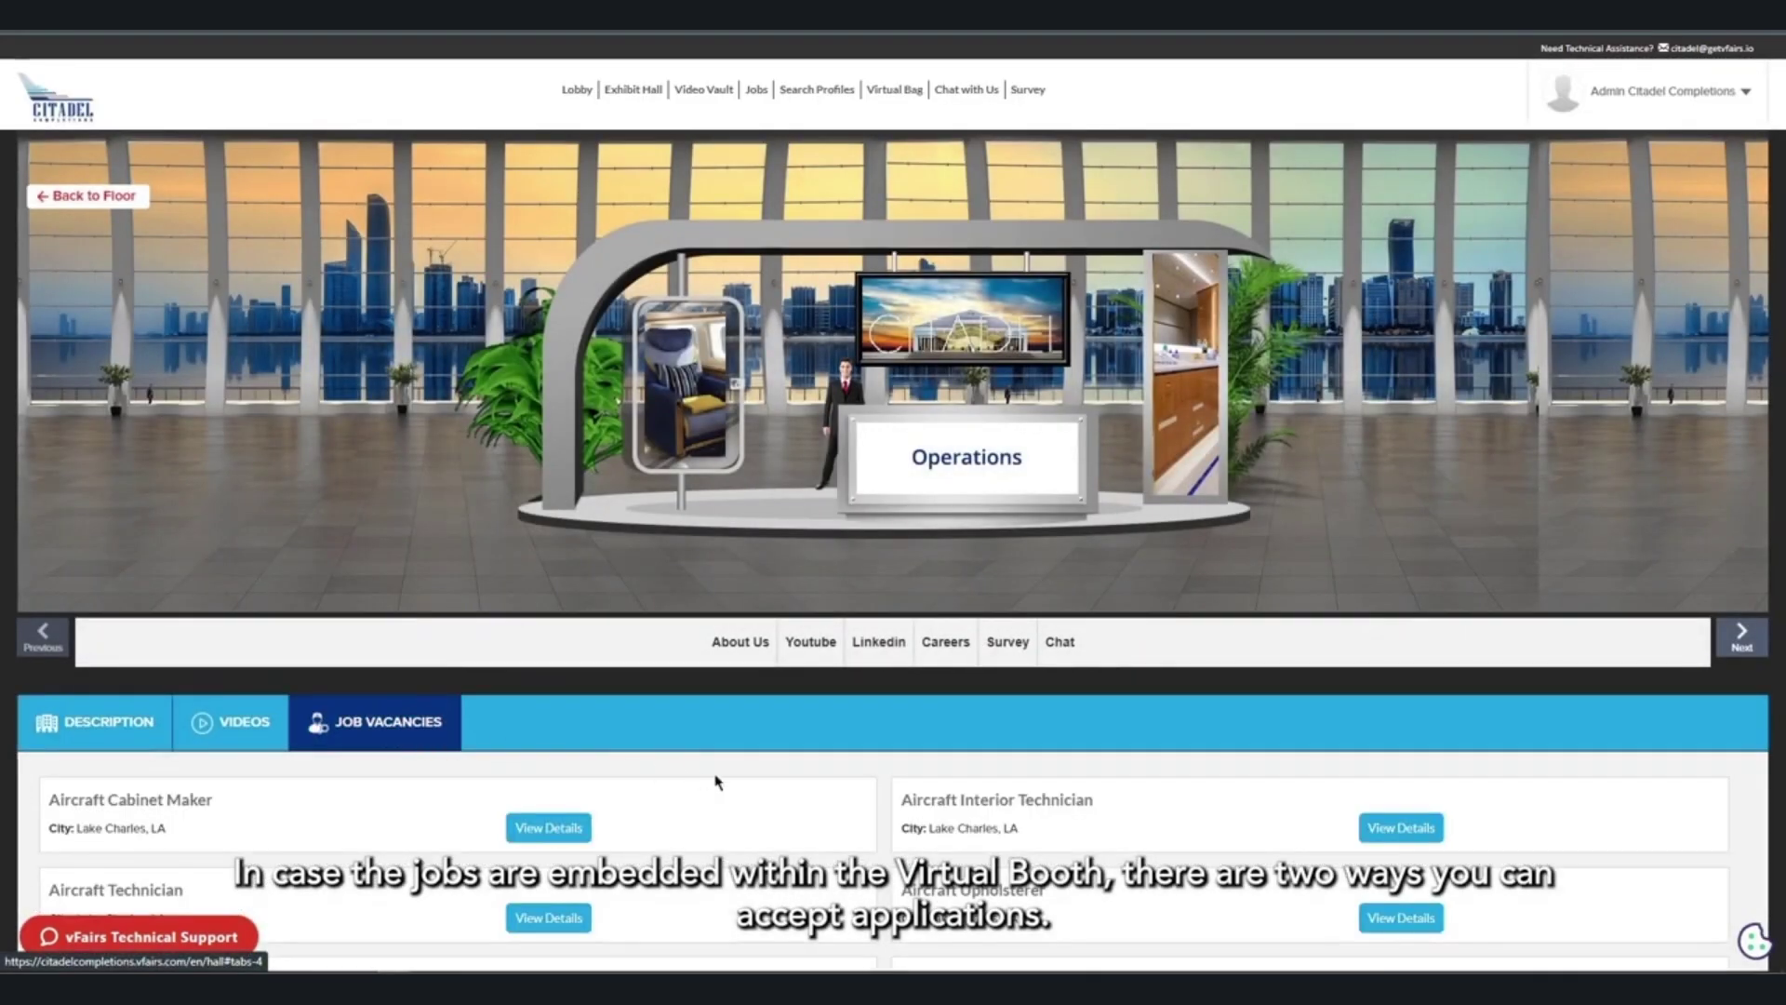
middle_click(714, 782)
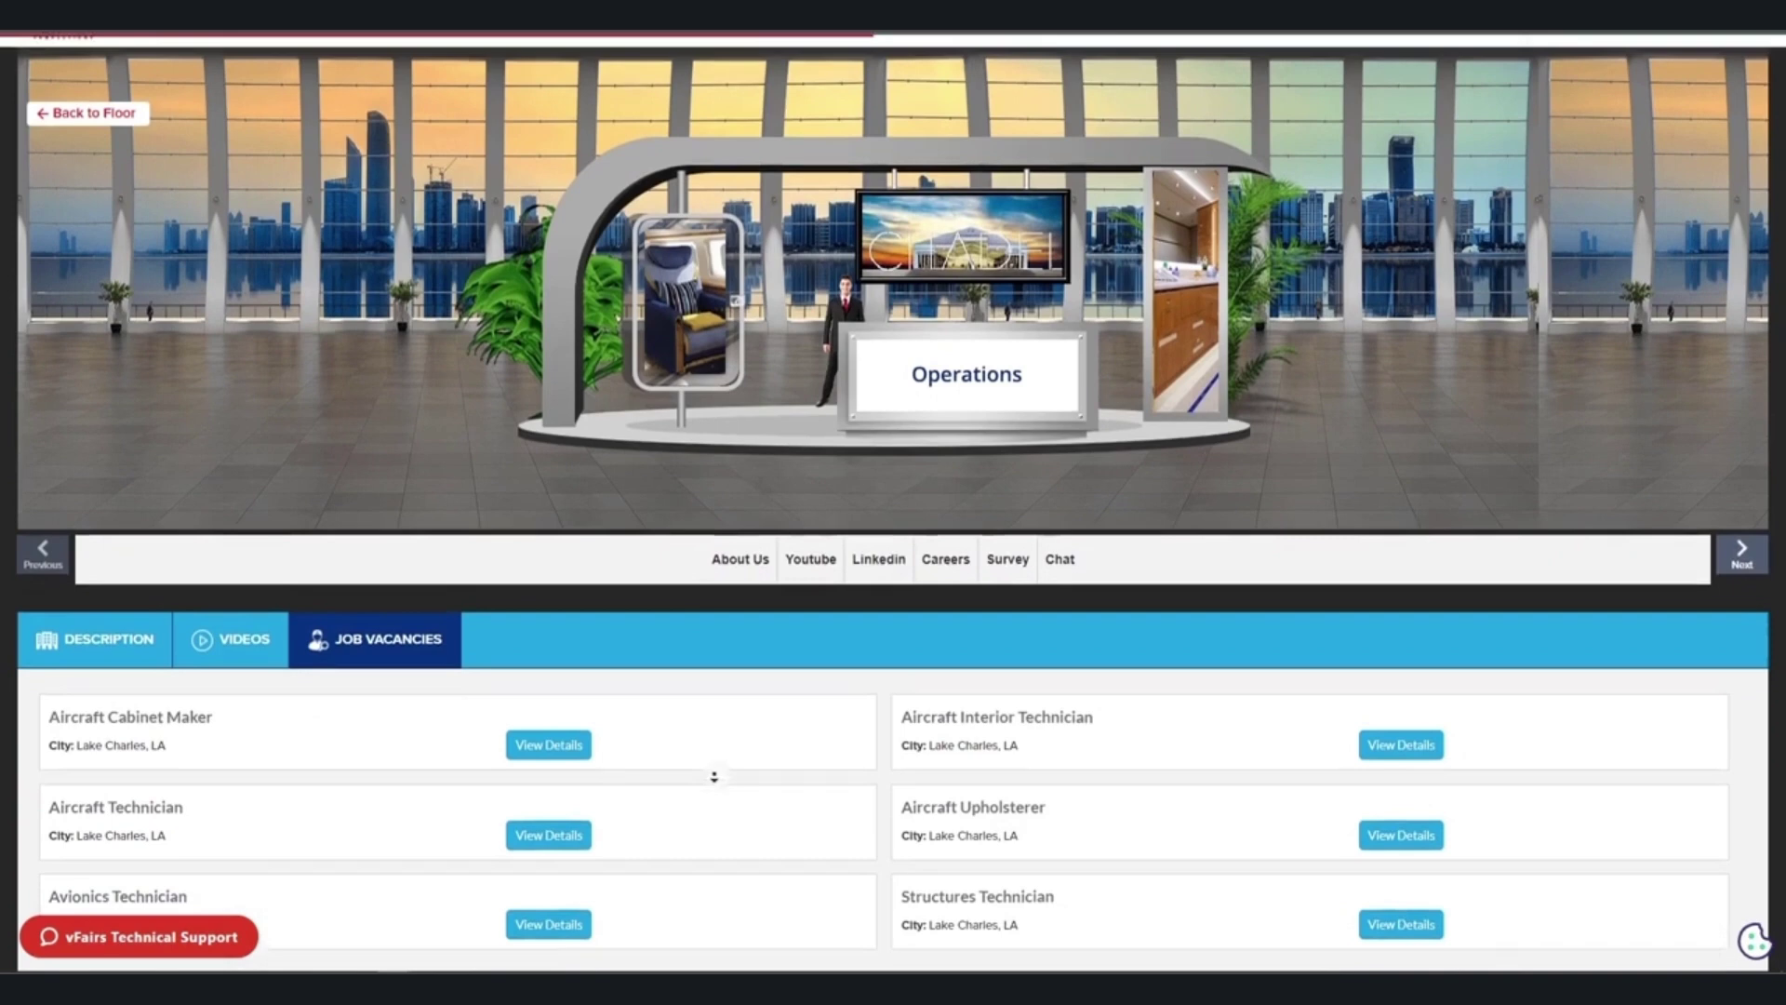
left_click(554, 676)
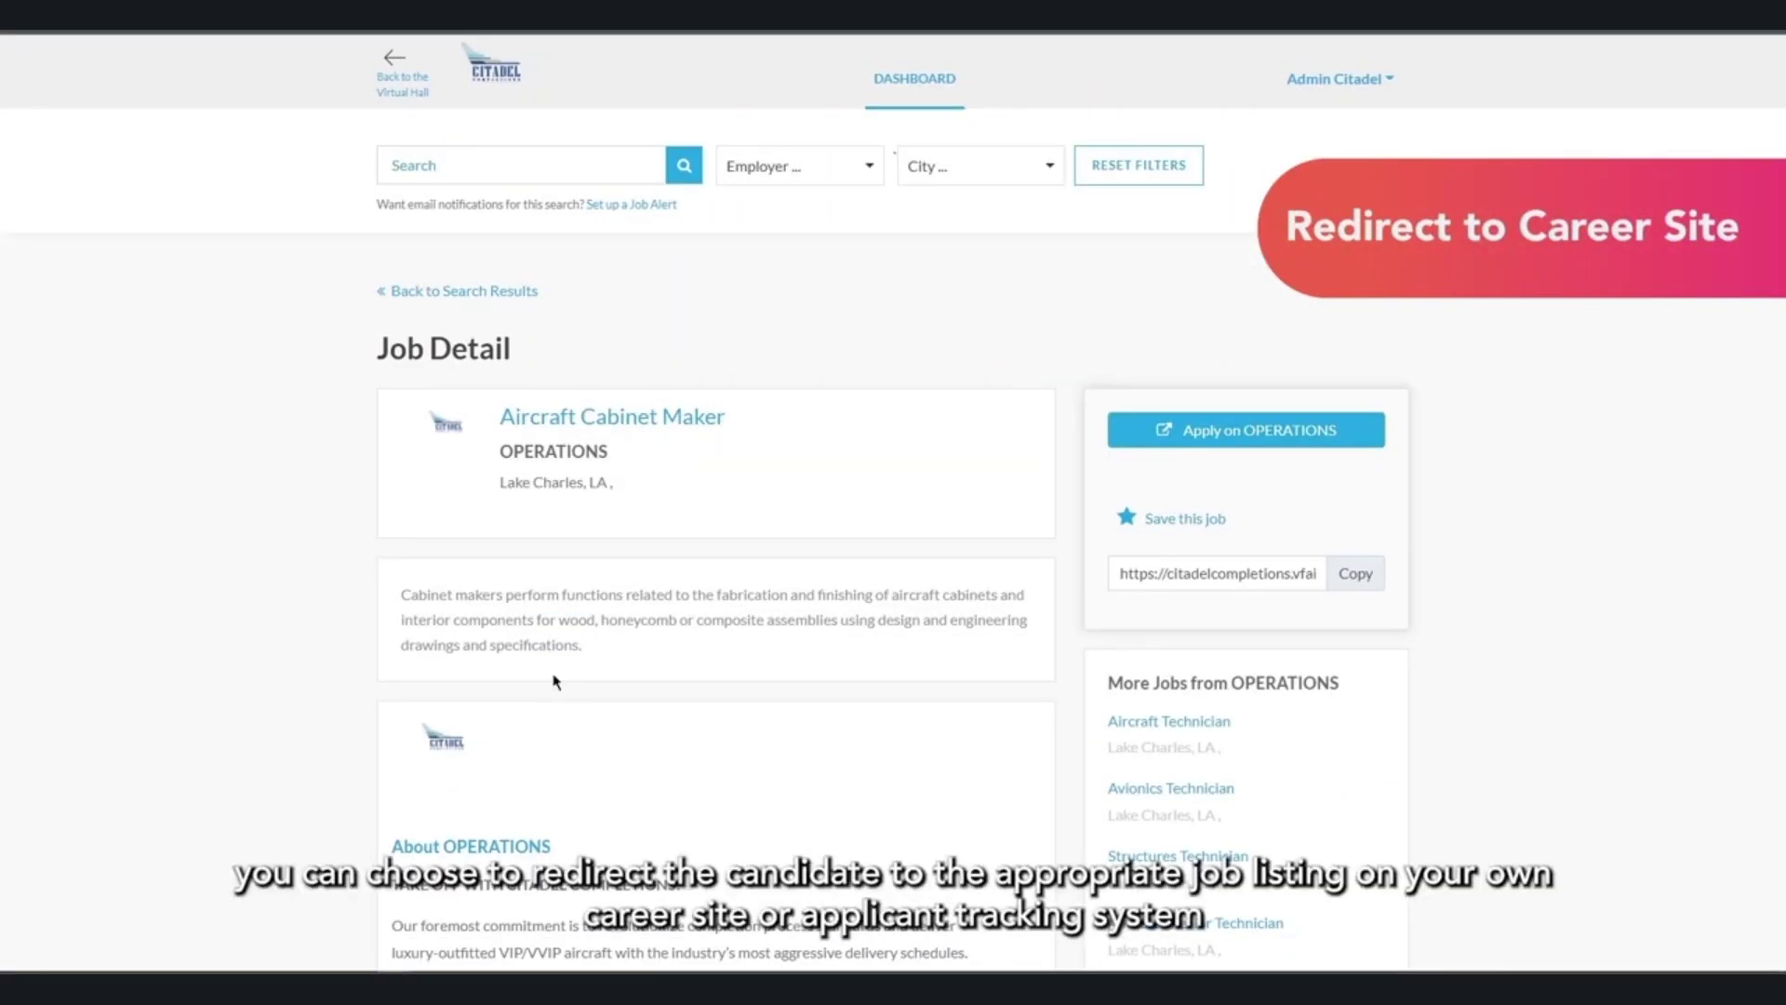
Apply for the Aircraft Cabinet Maker job through the external career site.
left_click(1179, 448)
scroll(1366, 406, "down", 2)
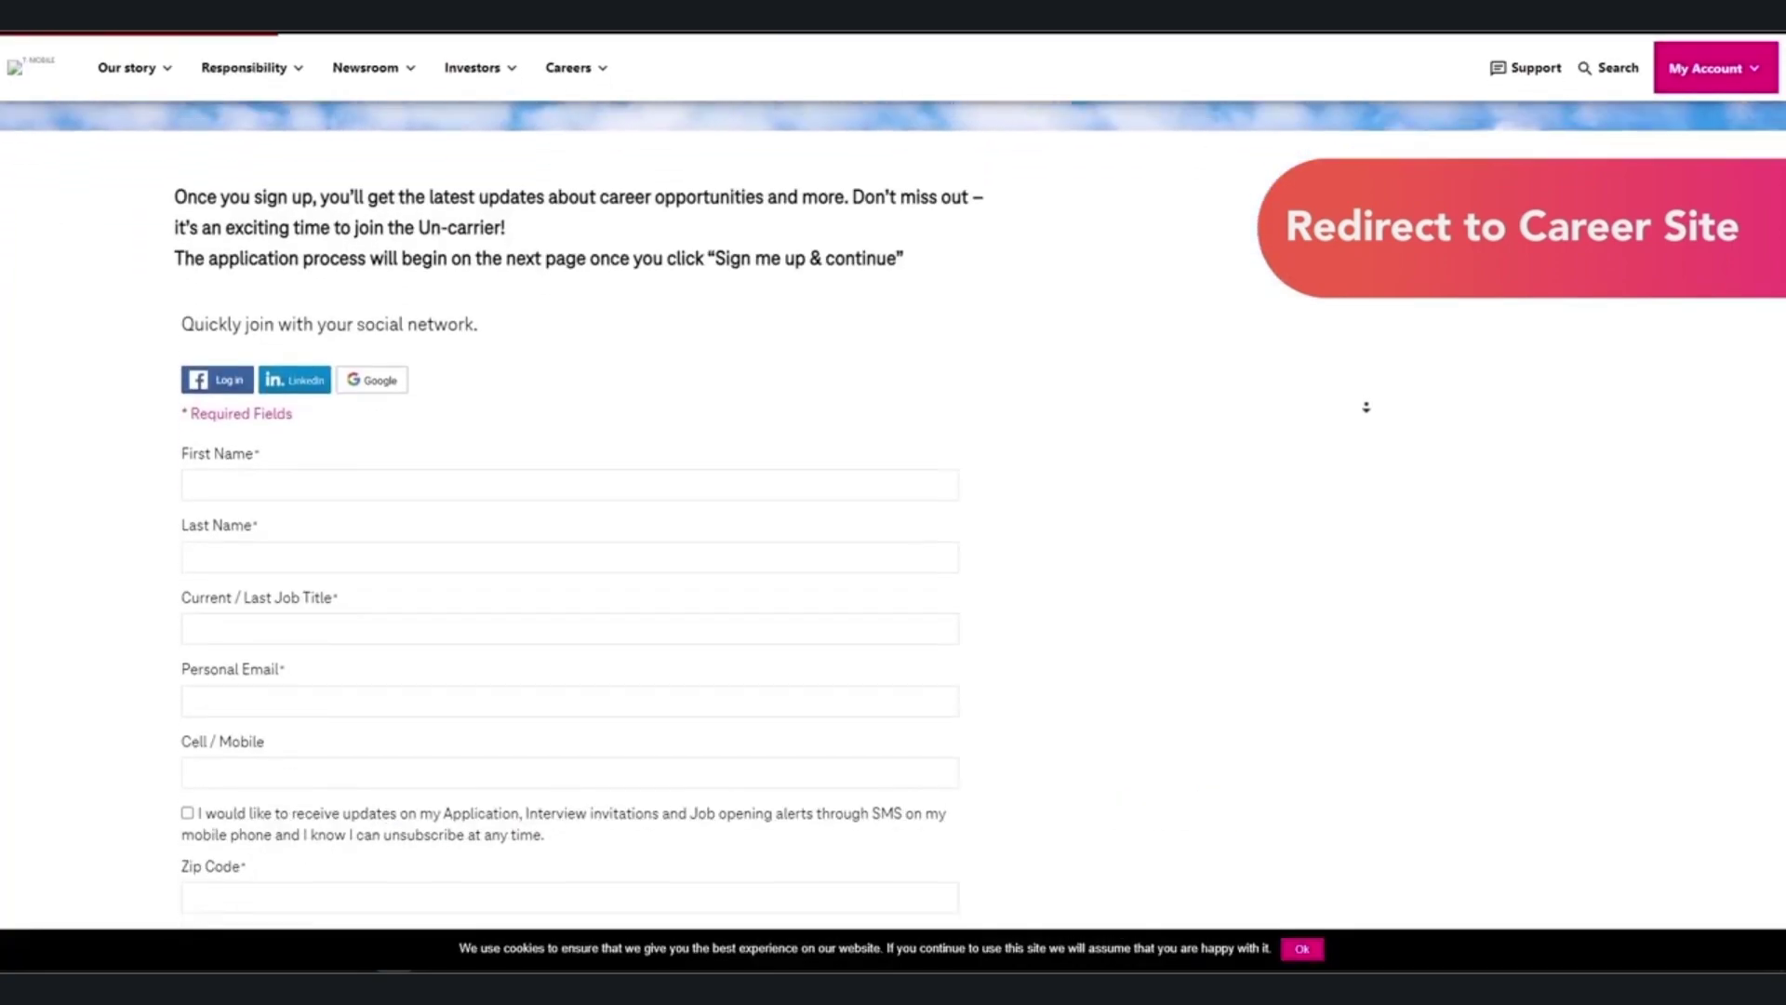
scroll(1366, 407, "down", 1)
scroll(1367, 405, "down", 1)
scroll(1366, 404, "down", 1)
scroll(1366, 402, "down", 1)
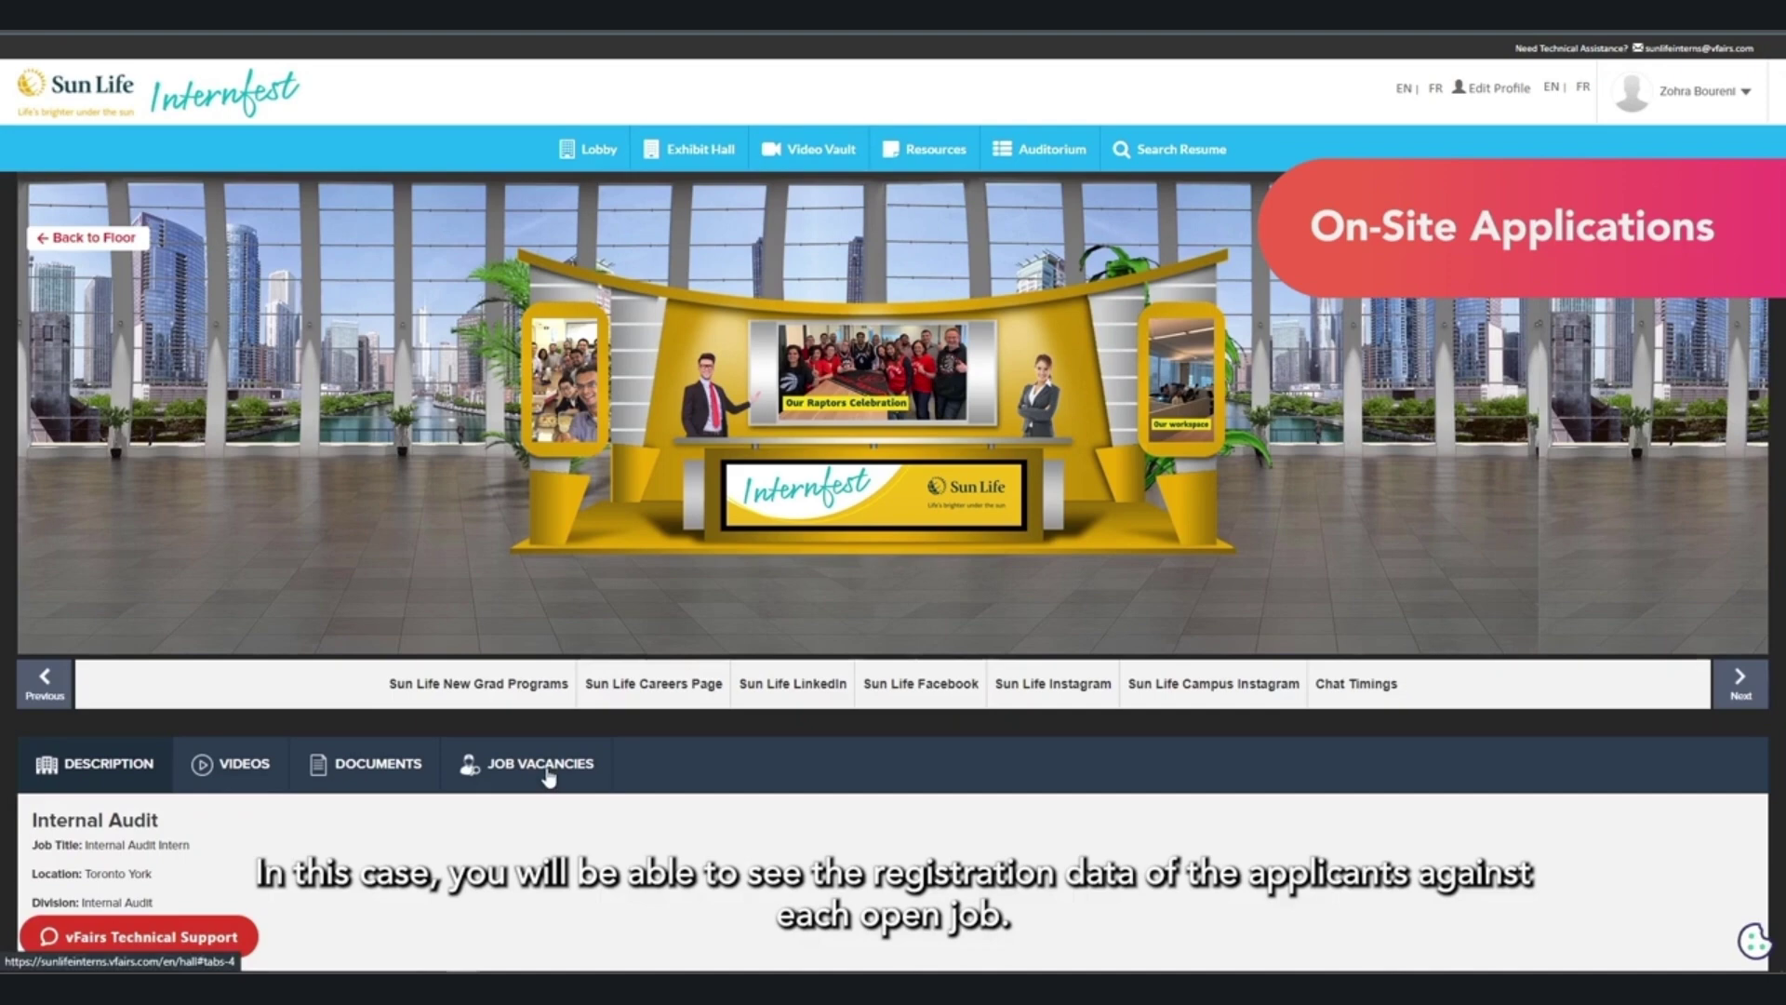
Apply for the Internal Audit Intern job from Sun Life's Job Vacancies list.
left_click(548, 774)
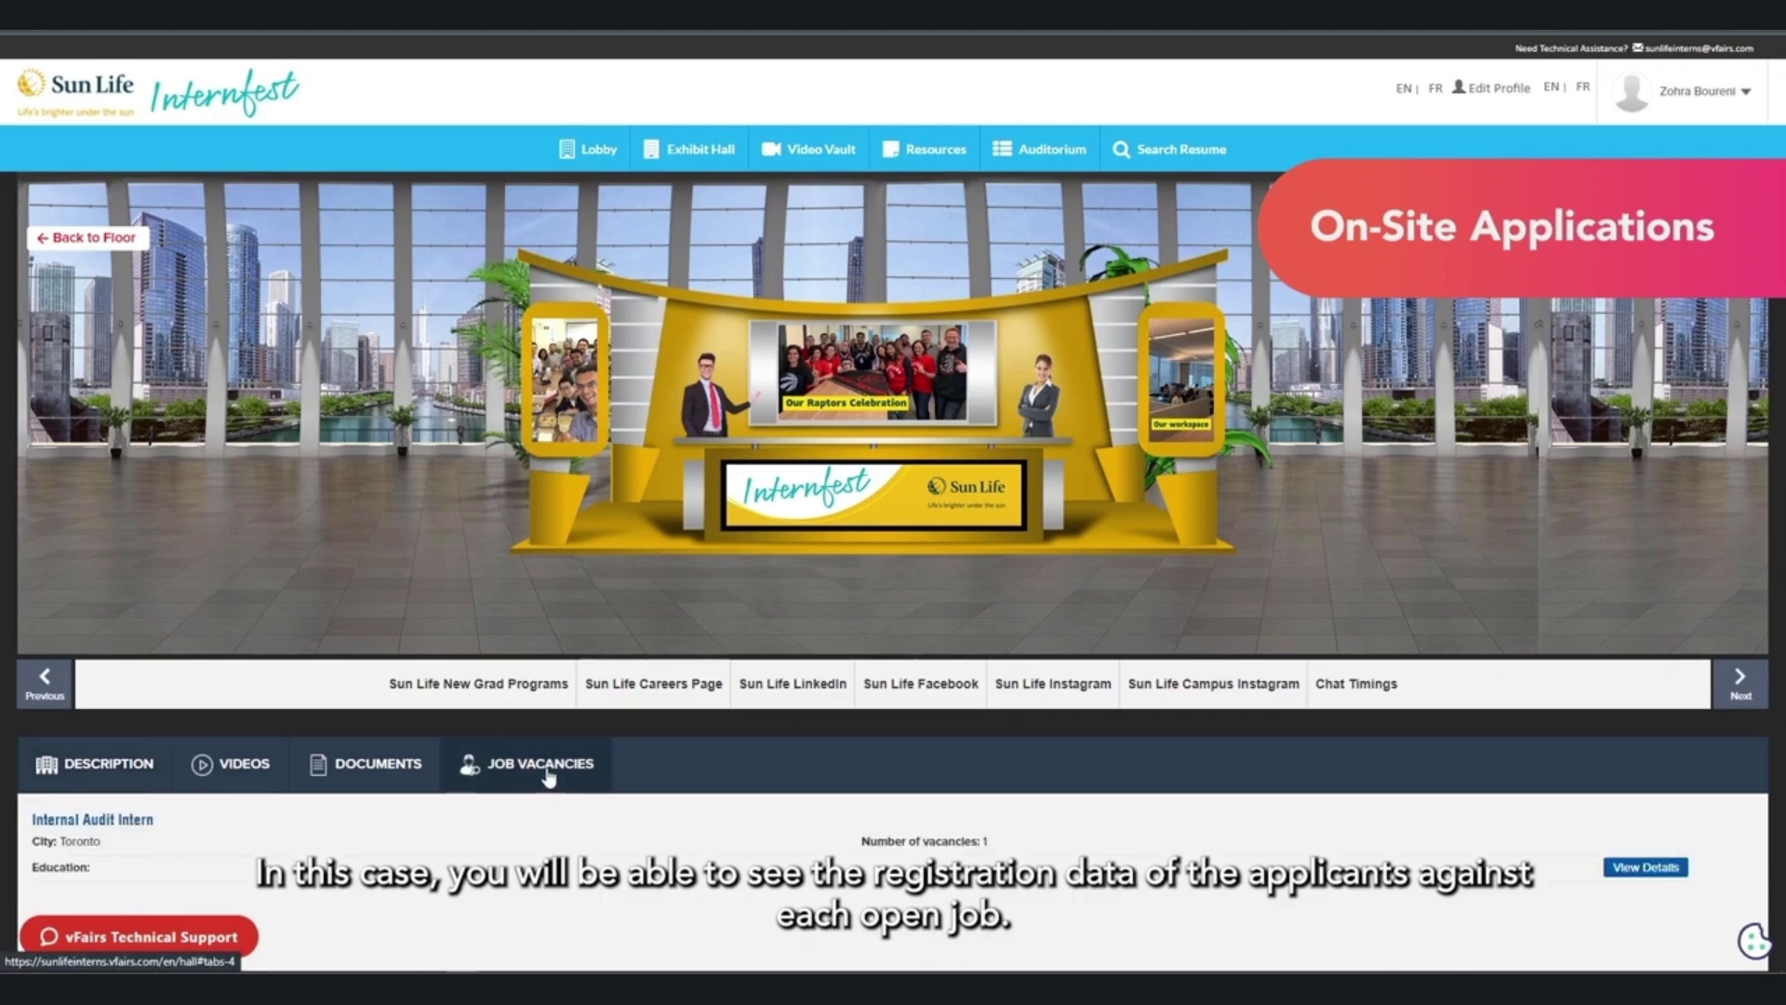
left_click(1649, 868)
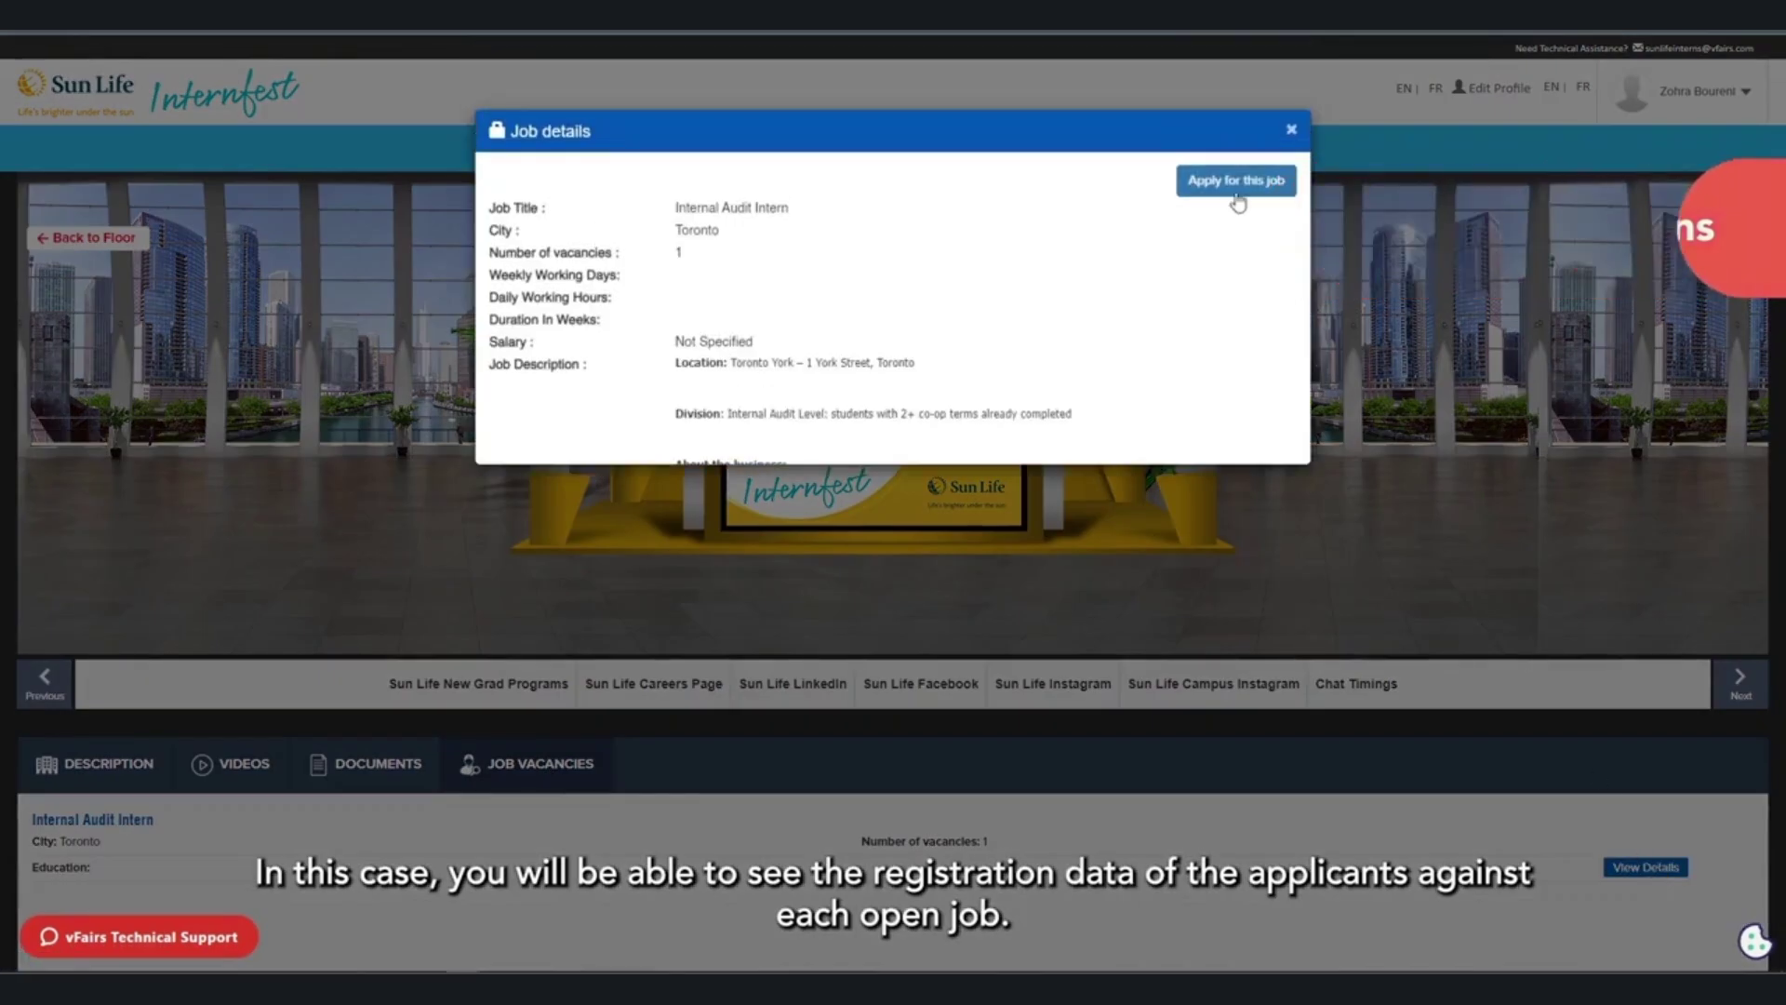
left_click(1236, 185)
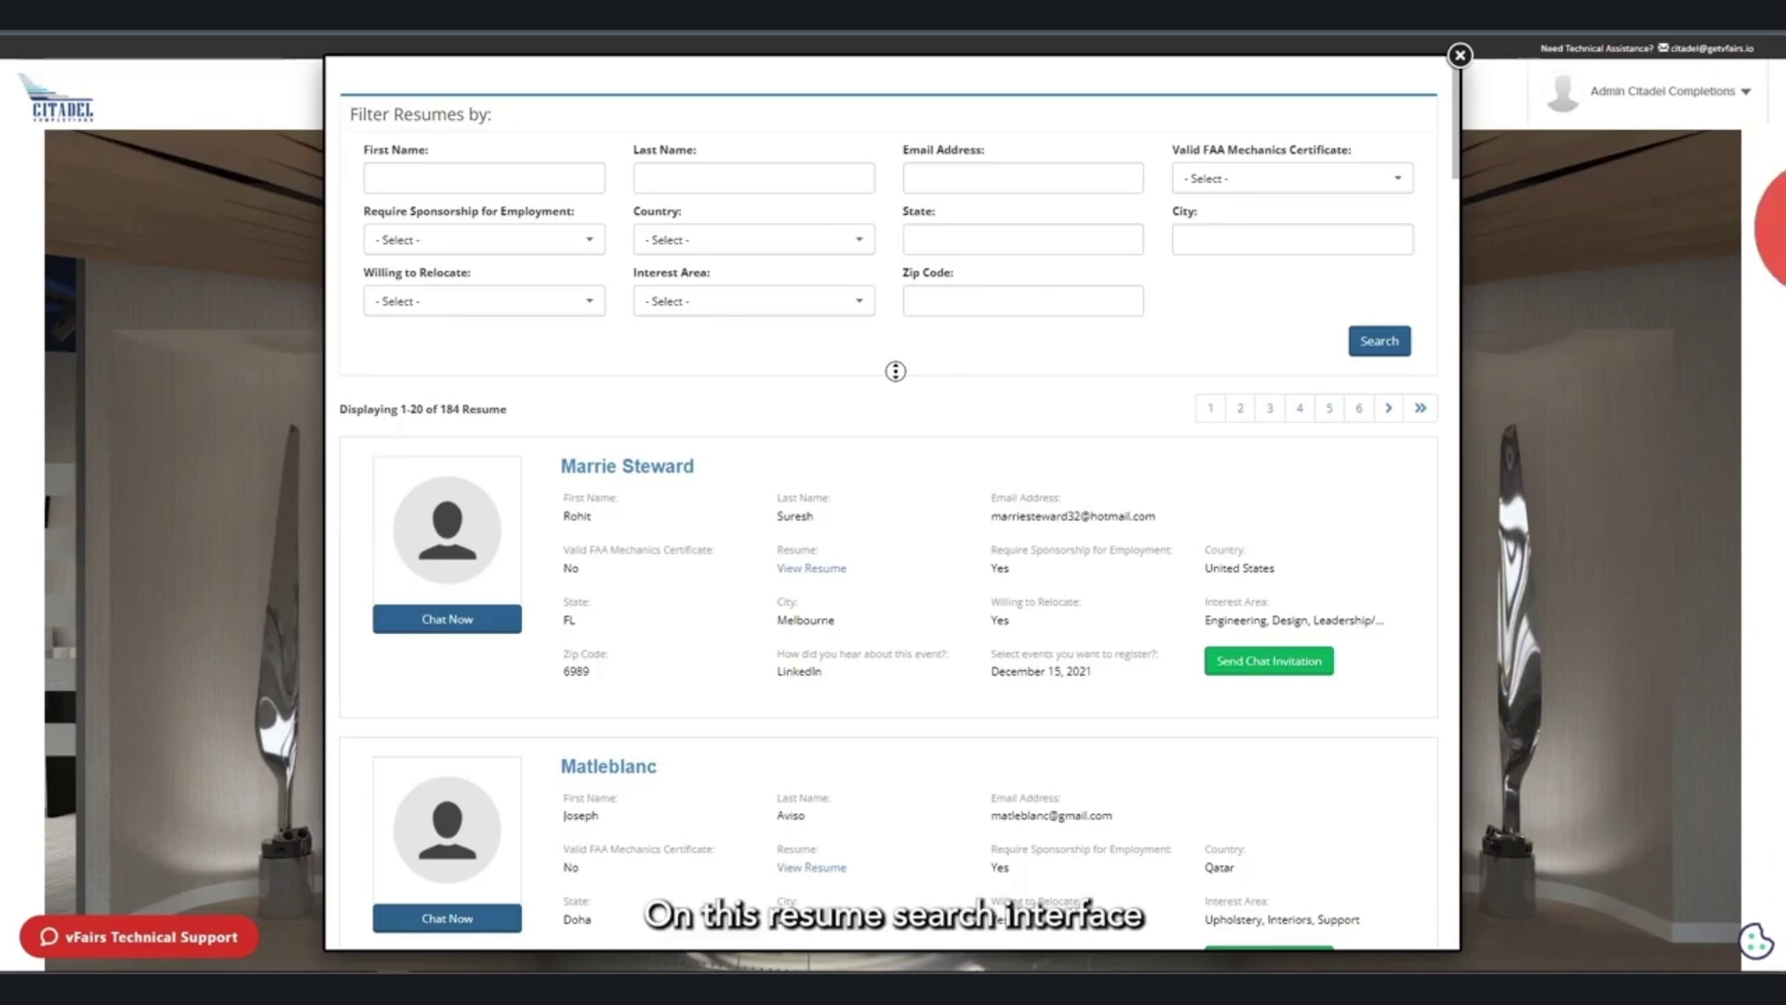
scroll(895, 382, "down", 1)
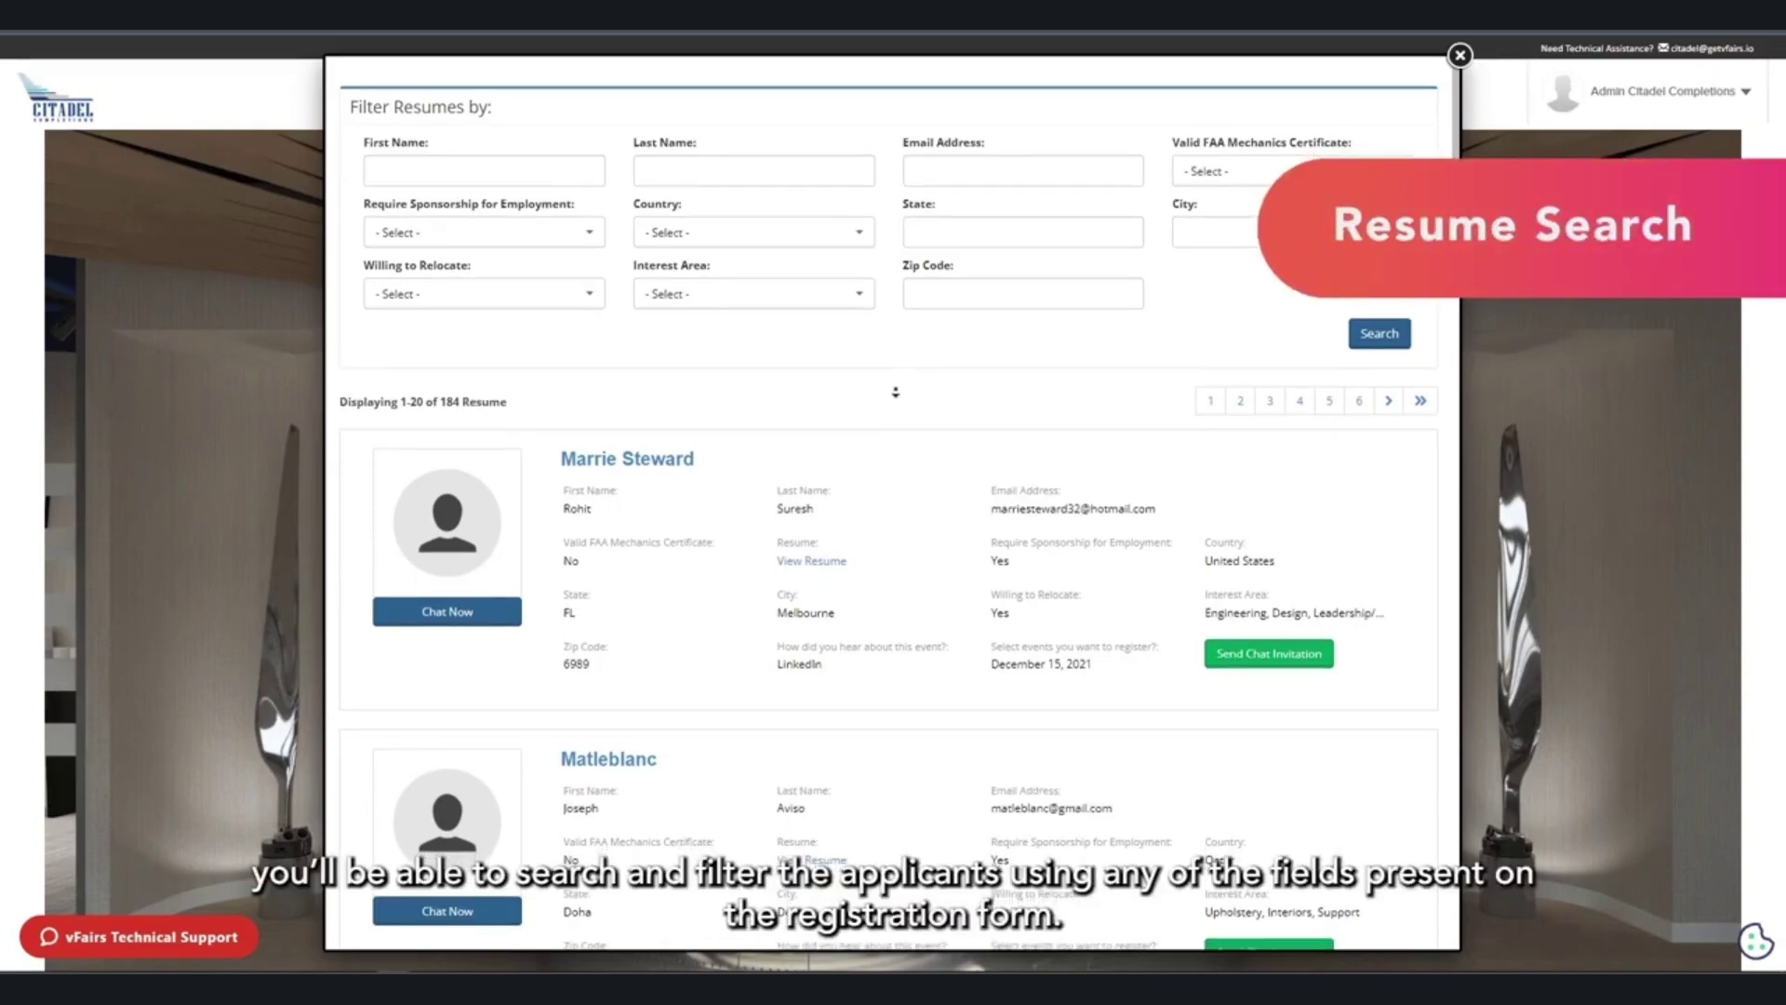
scroll(894, 392, "down", 2)
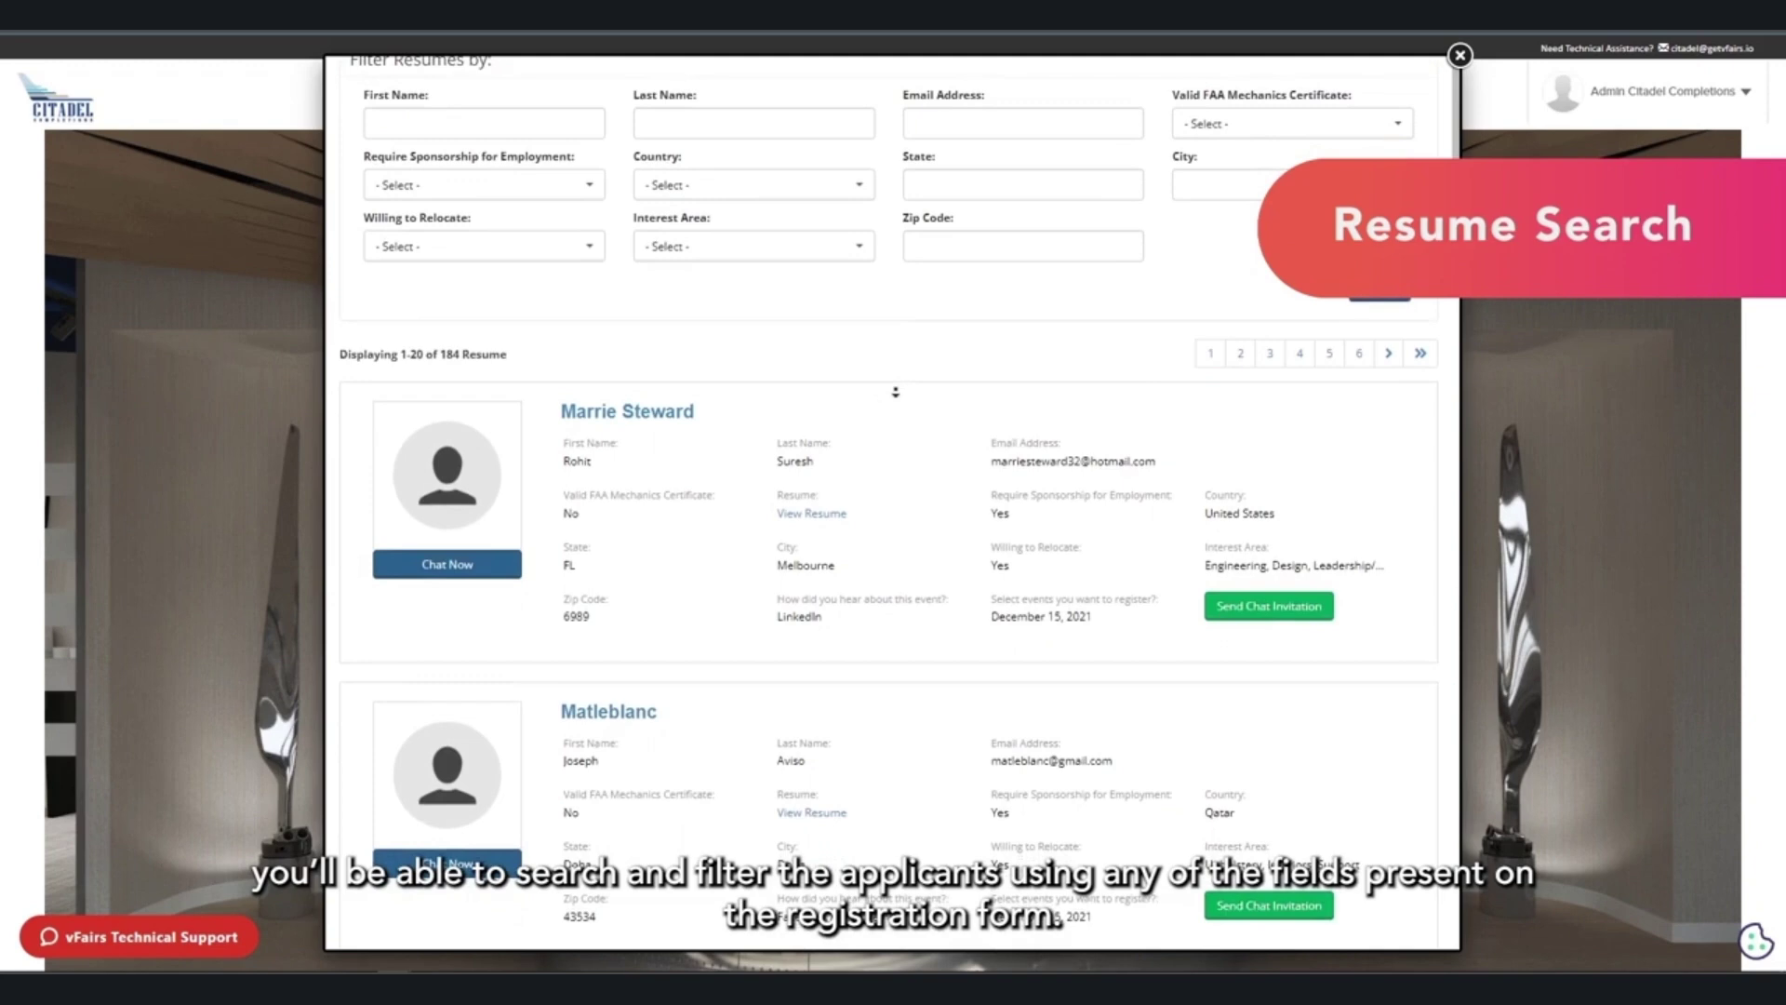
scroll(894, 397, "down", 3)
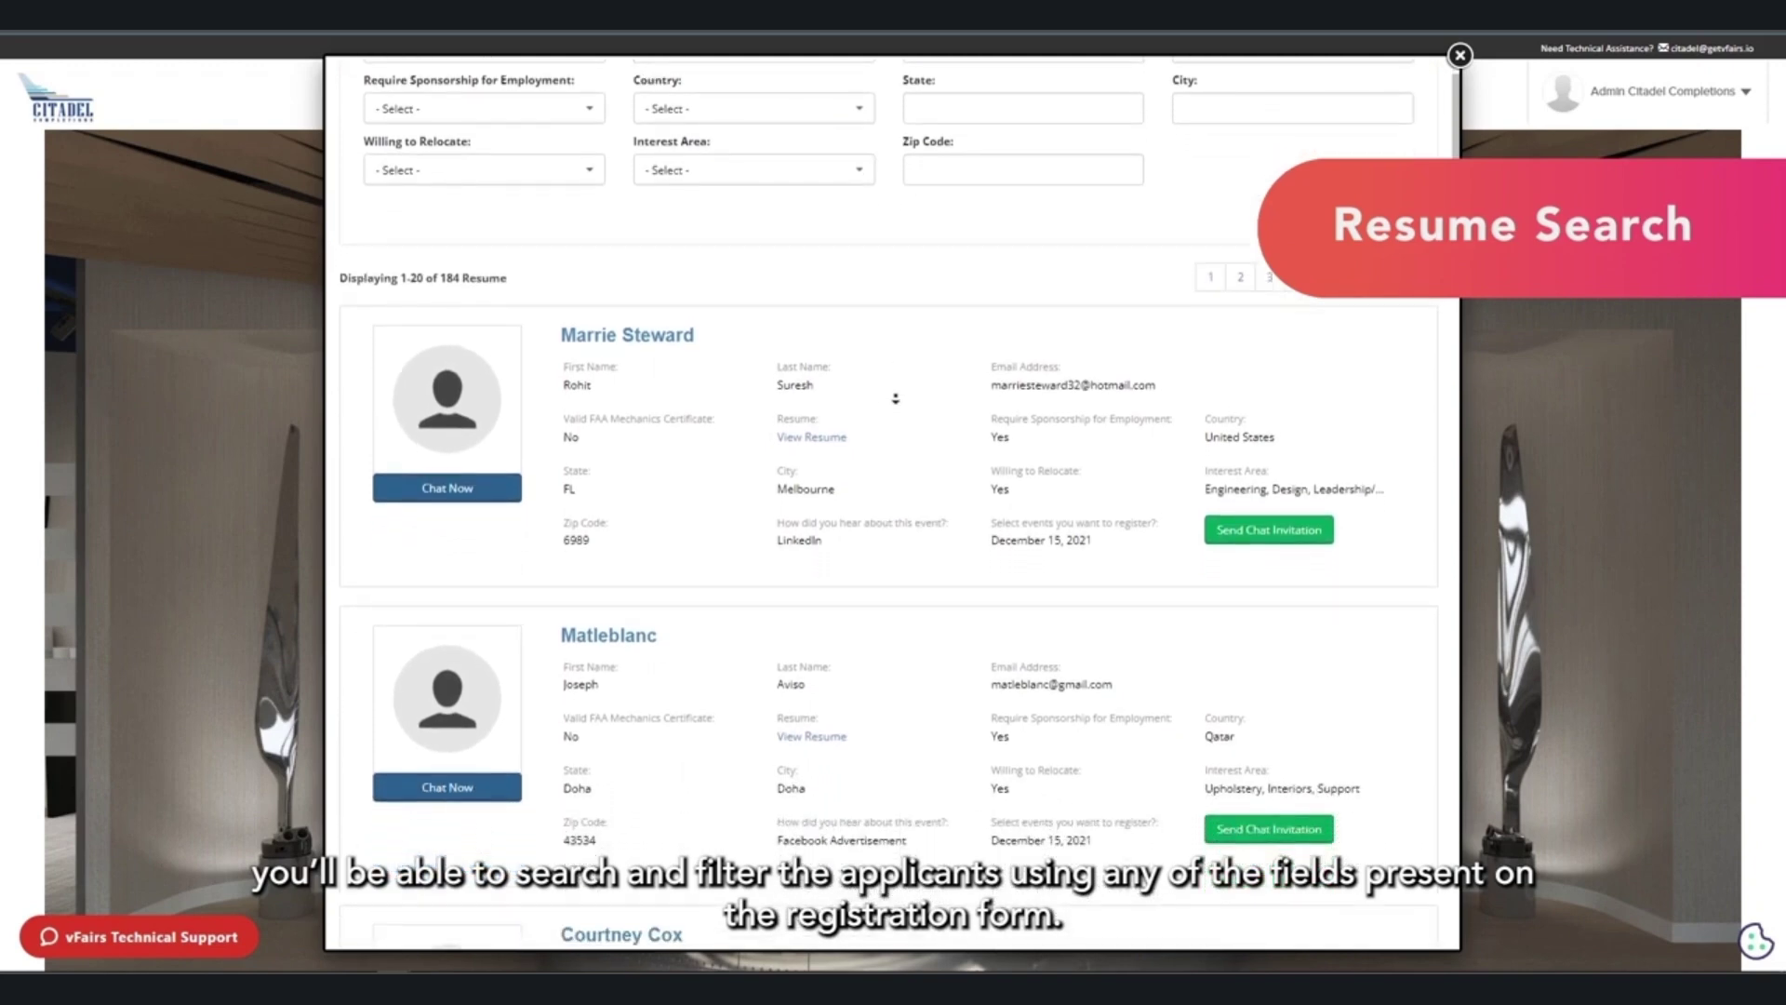
scroll(894, 399, "down", 3)
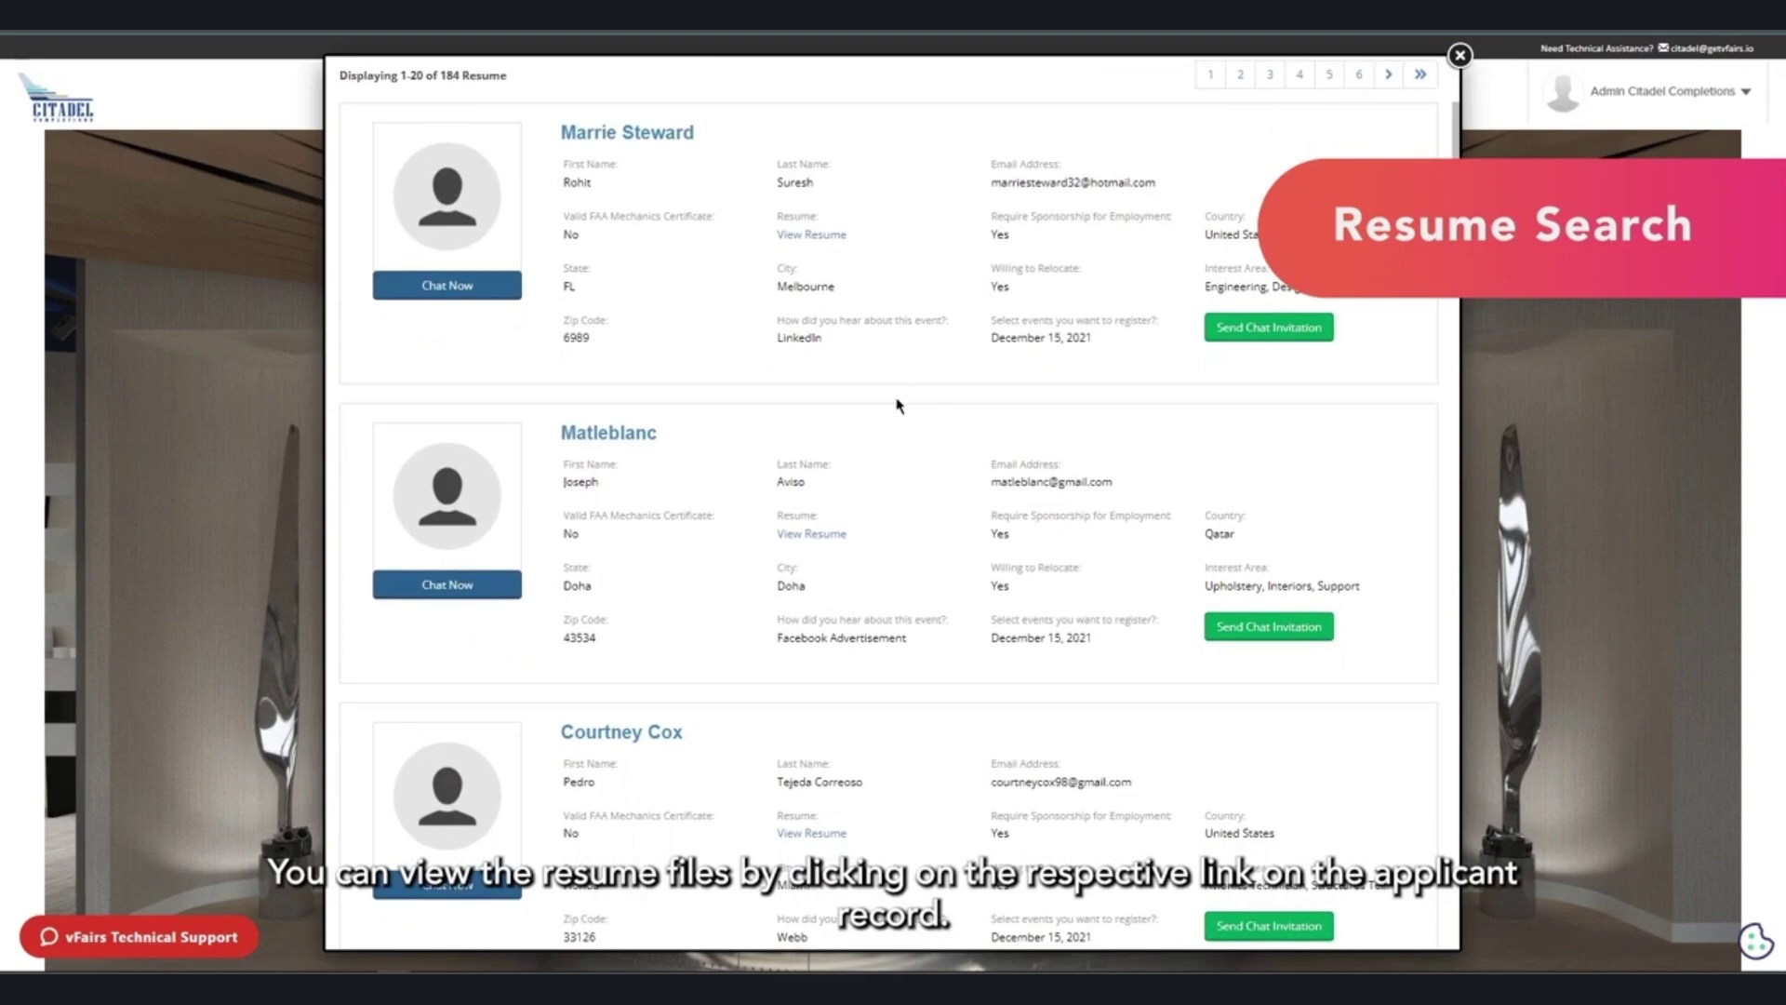
Open the first applicant card's resume from the Filter Resumes results.
left_click(828, 261)
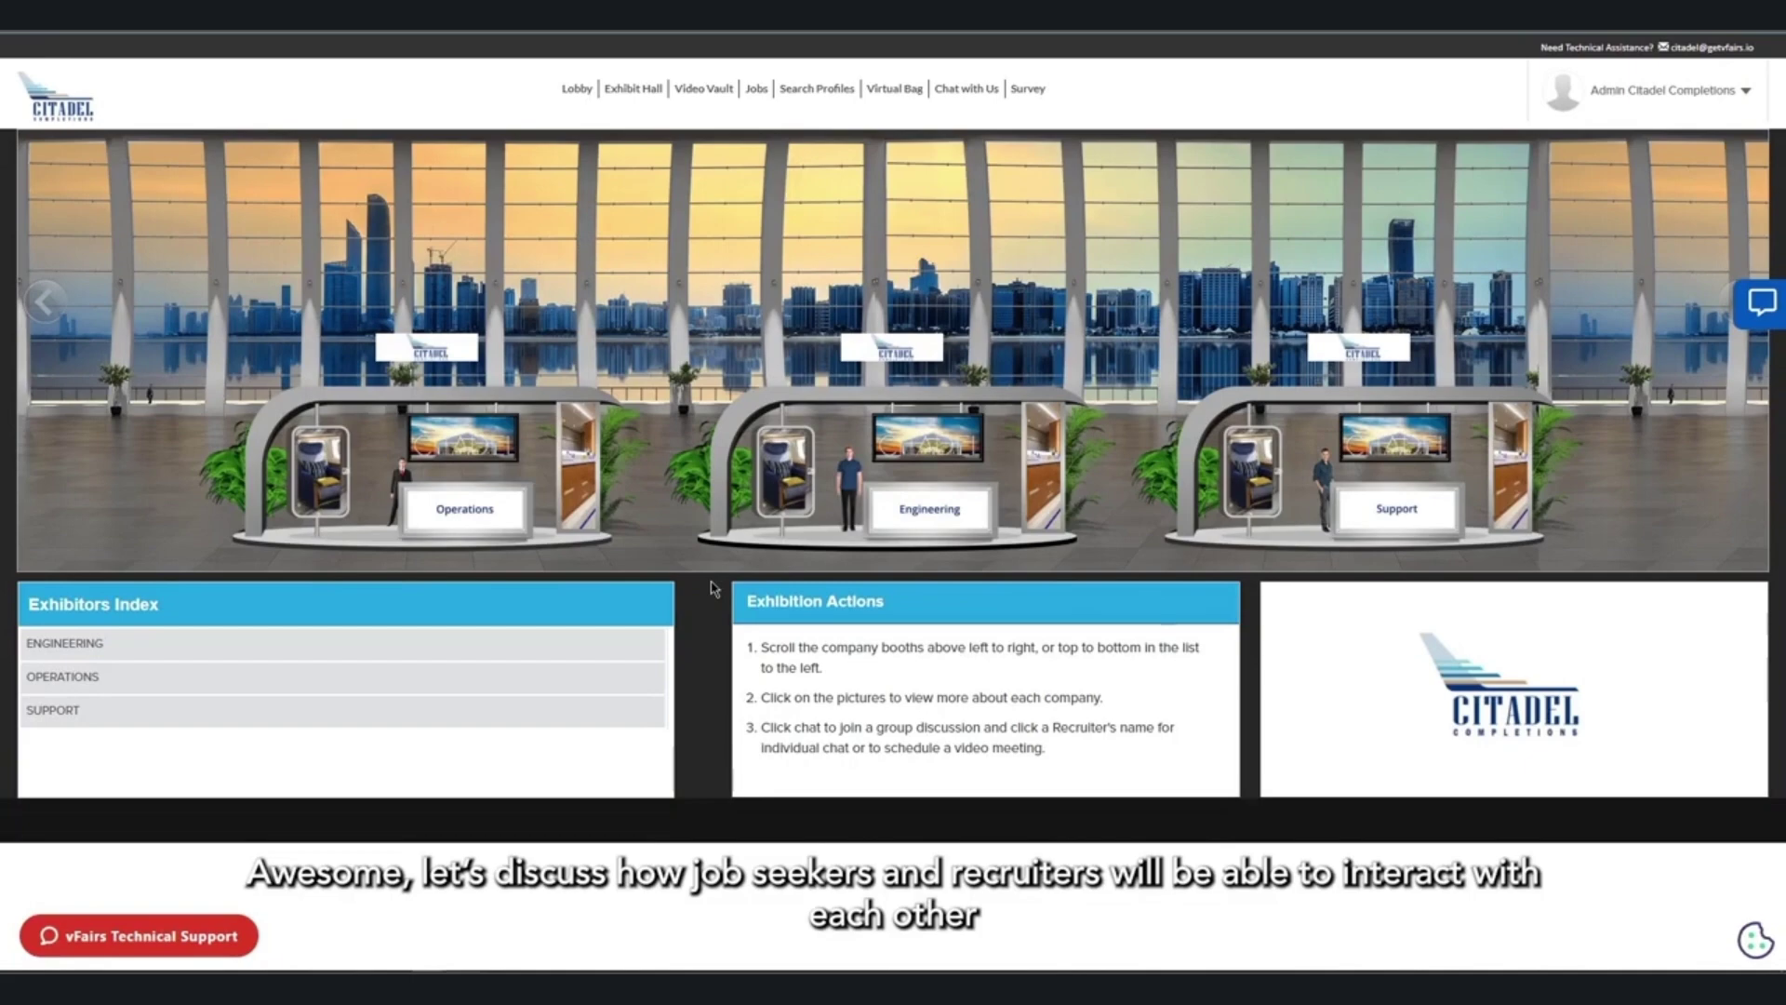
Enter the Operations booth and open its chat on the OPERATIONS chatroom.
left_click(453, 503)
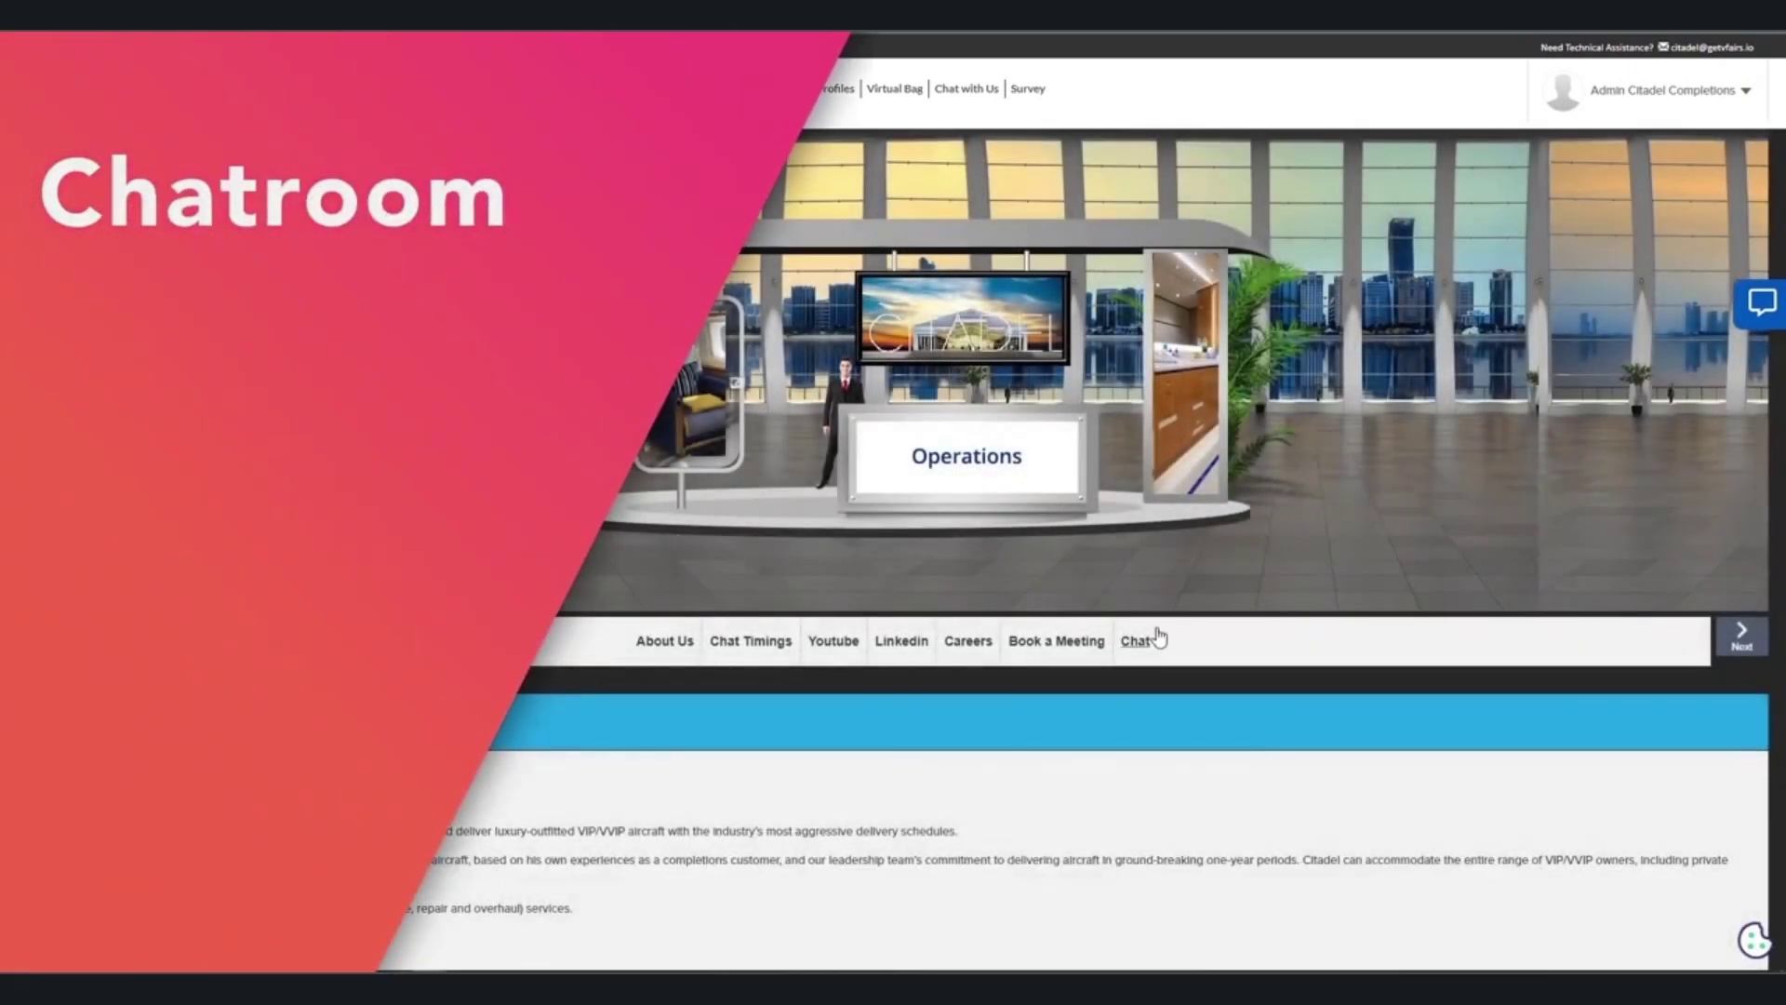
left_click(1134, 641)
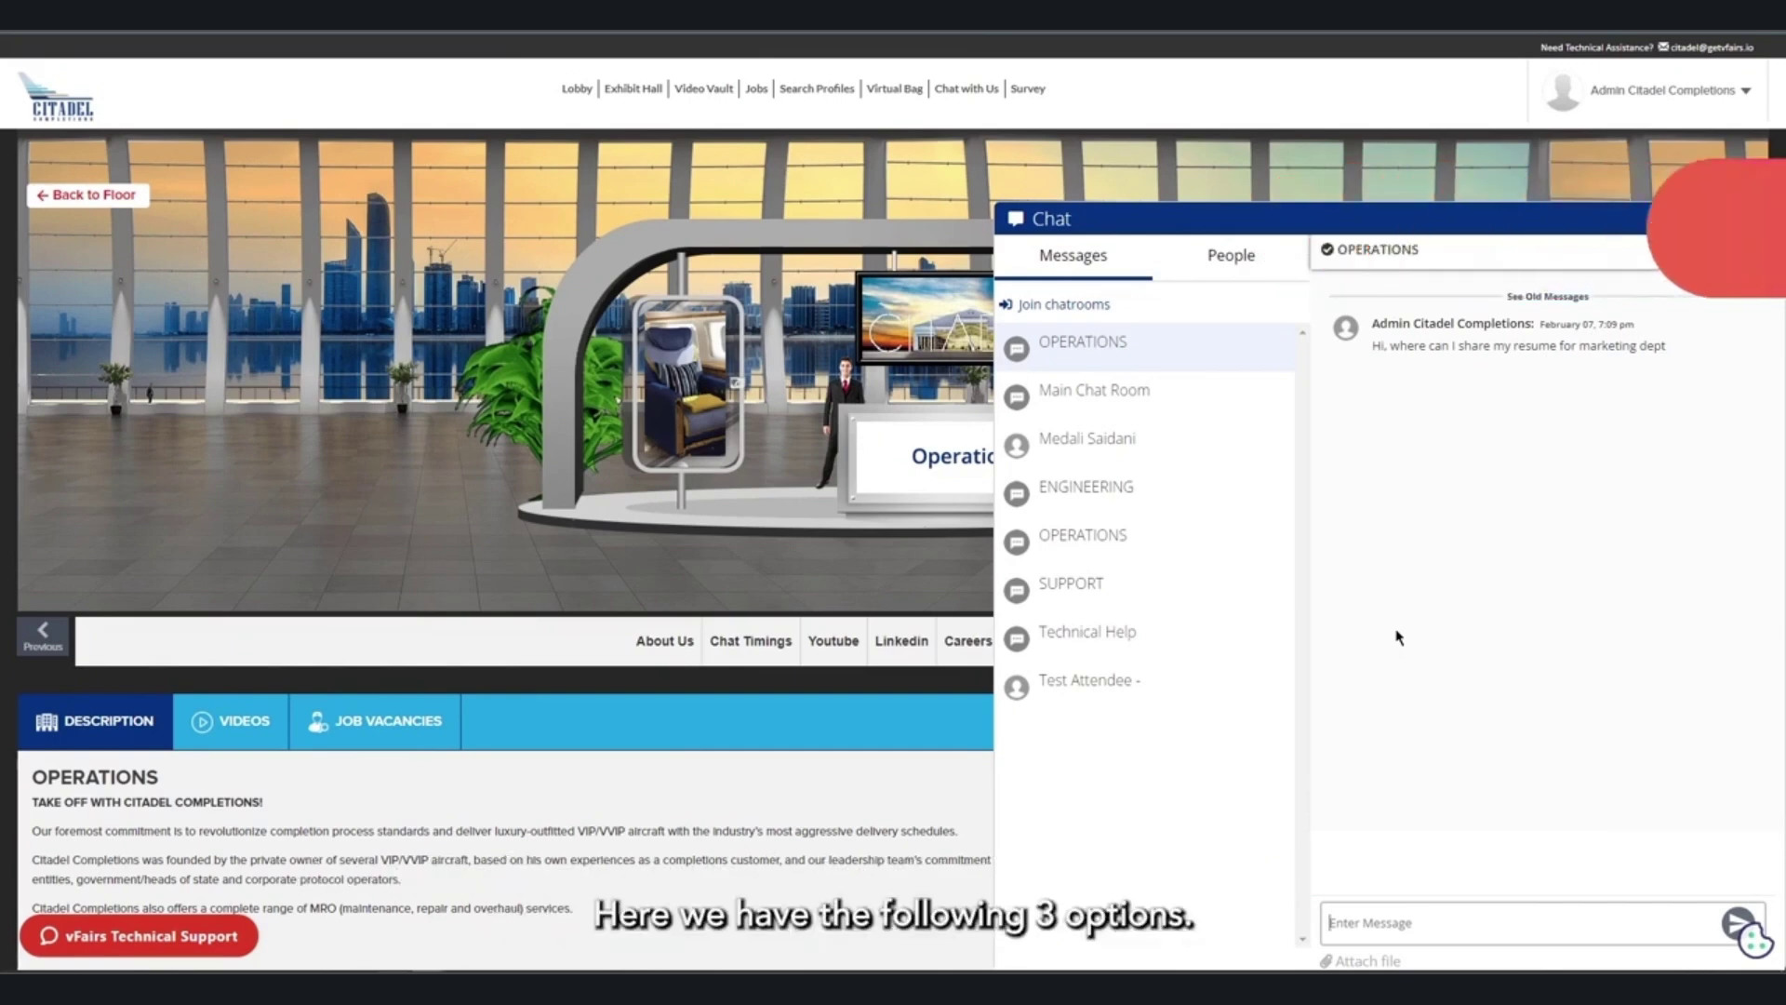
Join the Main Chat Room from the chatroom list.
left_click(1060, 305)
left_click(1262, 426)
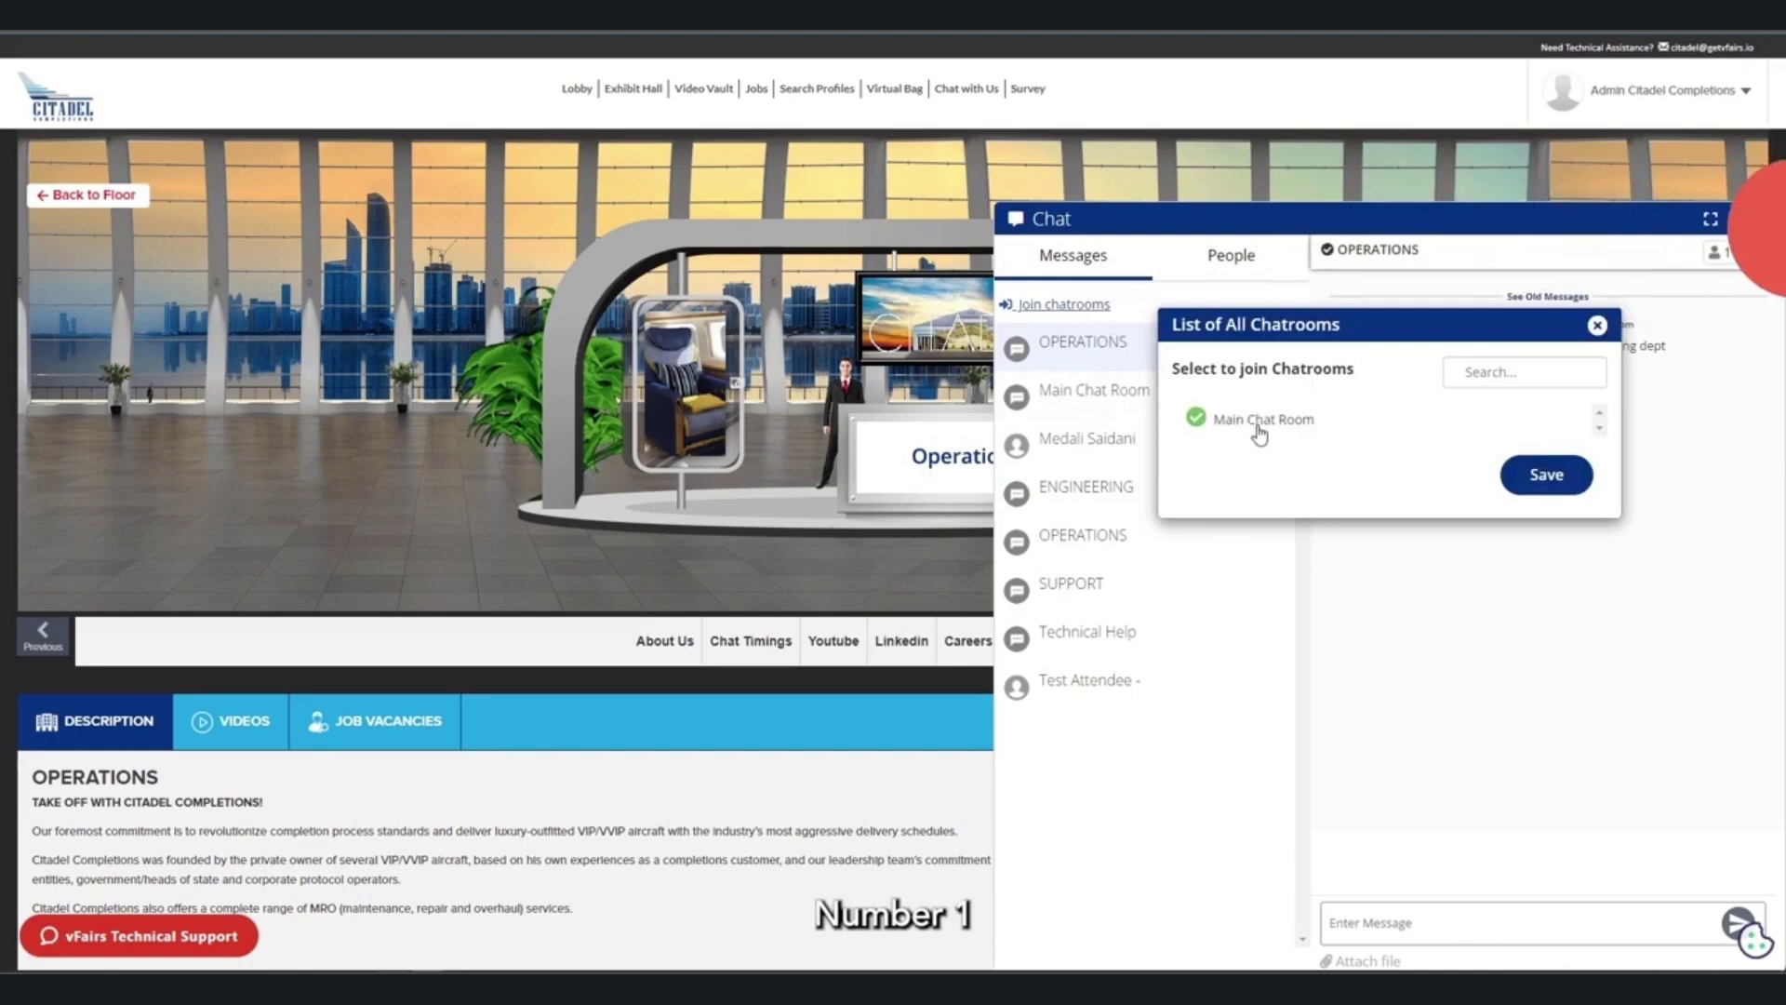
left_click(1534, 477)
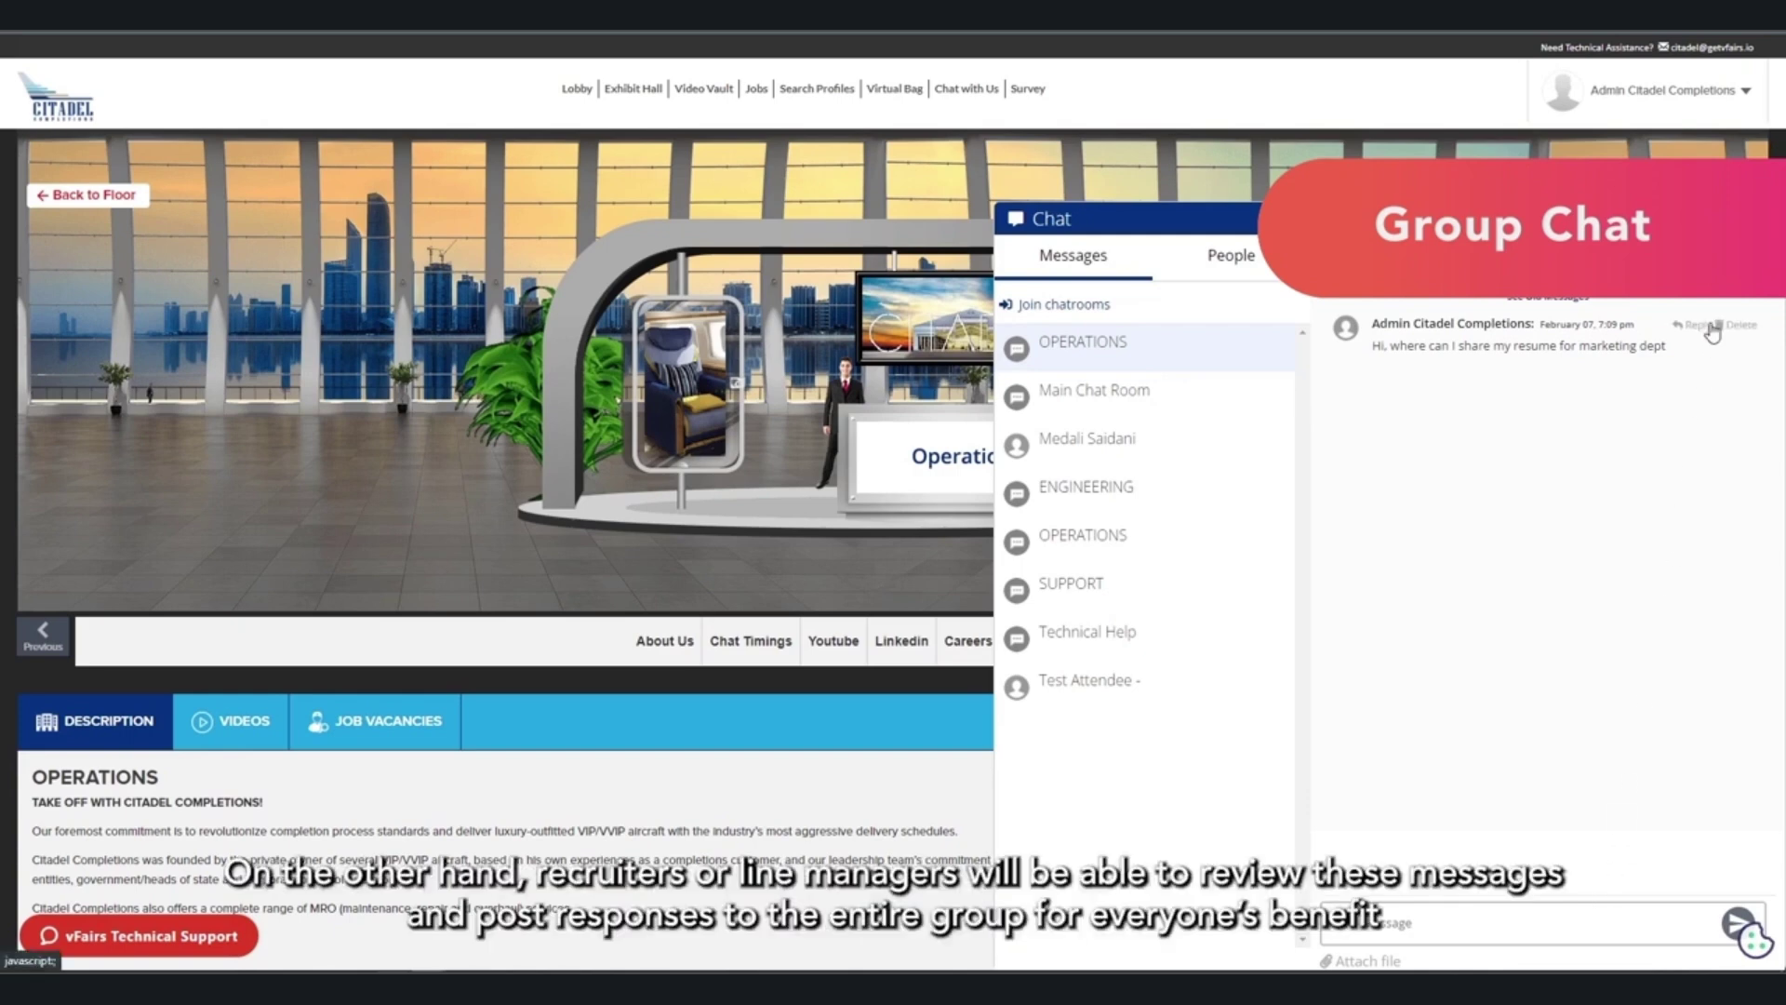
Start a reply to the admin's message, remove it, and close the chat.
left_click(1700, 324)
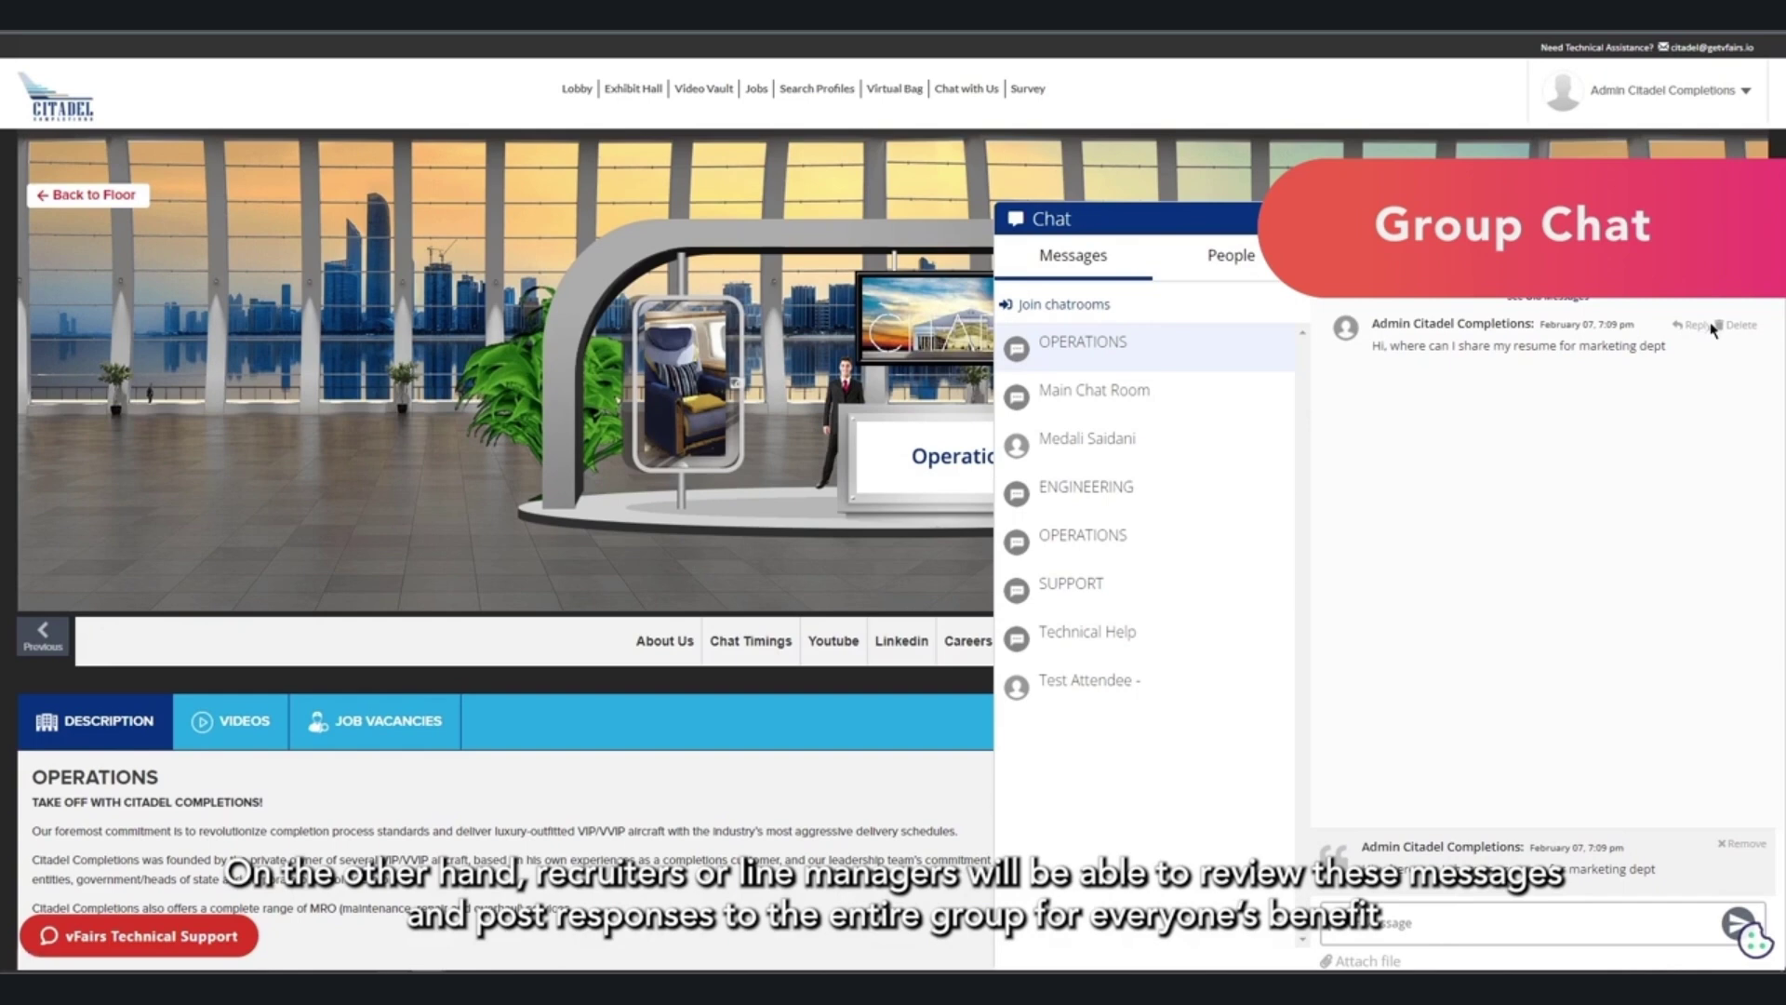
left_click(1728, 846)
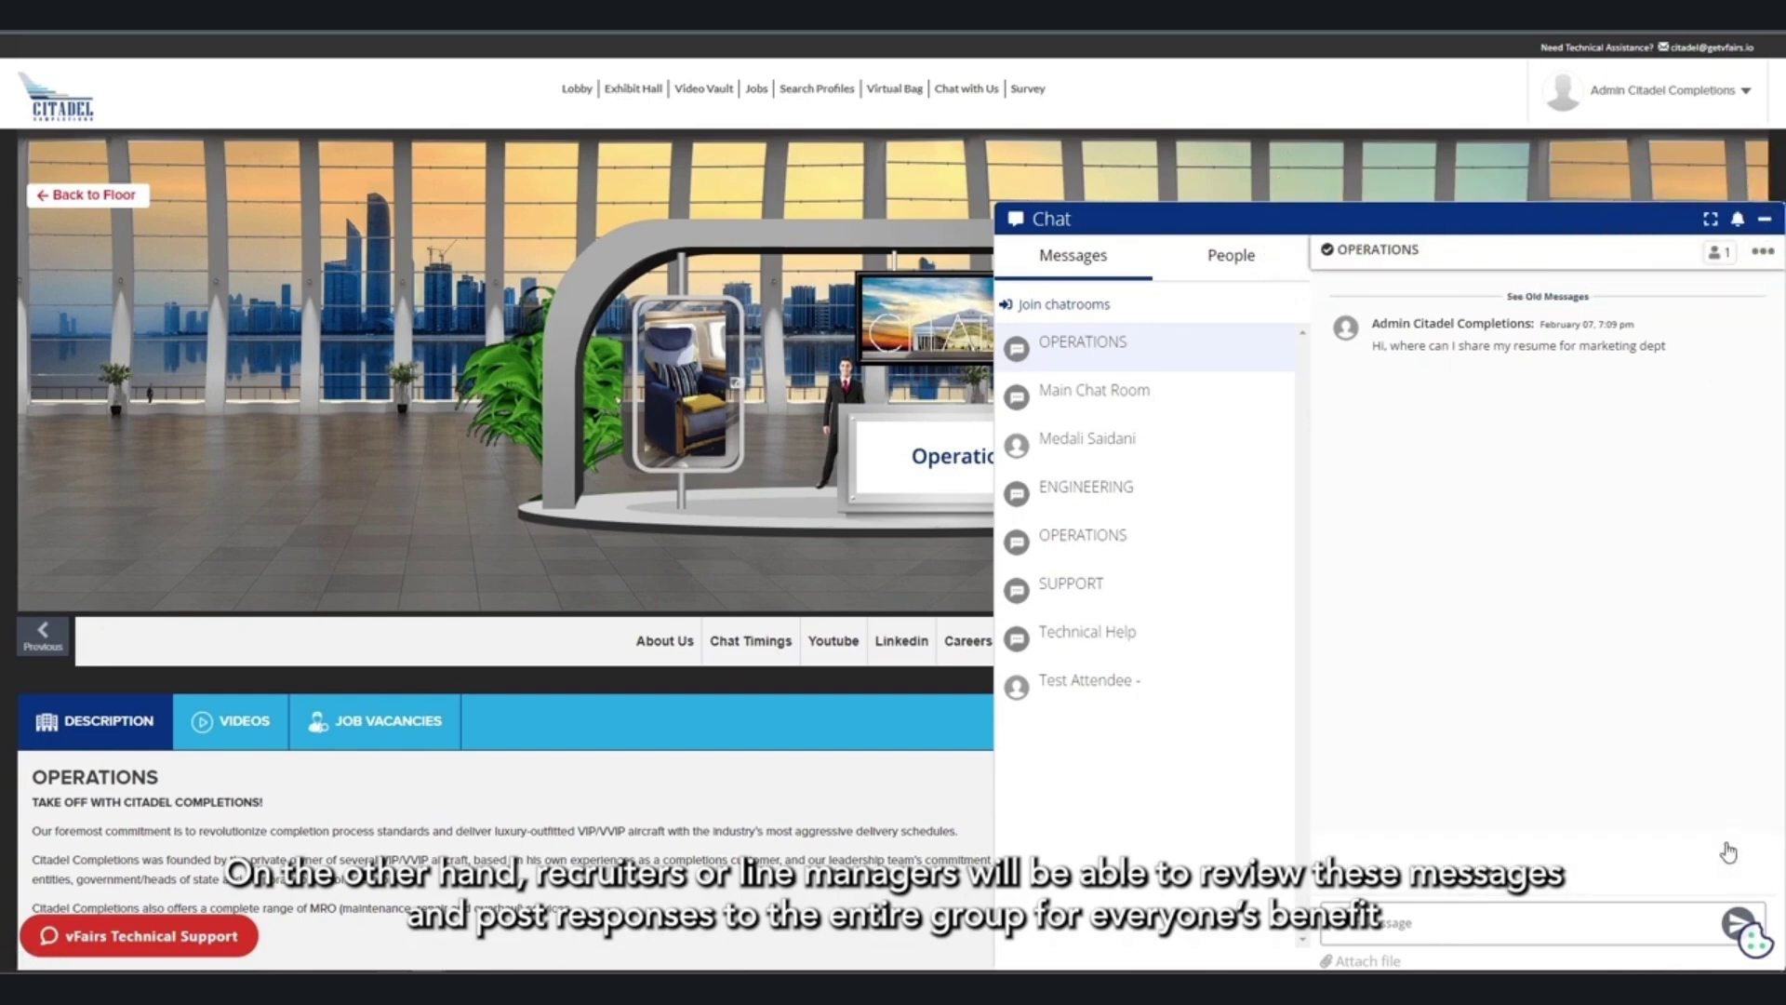
left_click(1764, 219)
Set the Require Sponsorship resume filter to Select All.
left_click(816, 91)
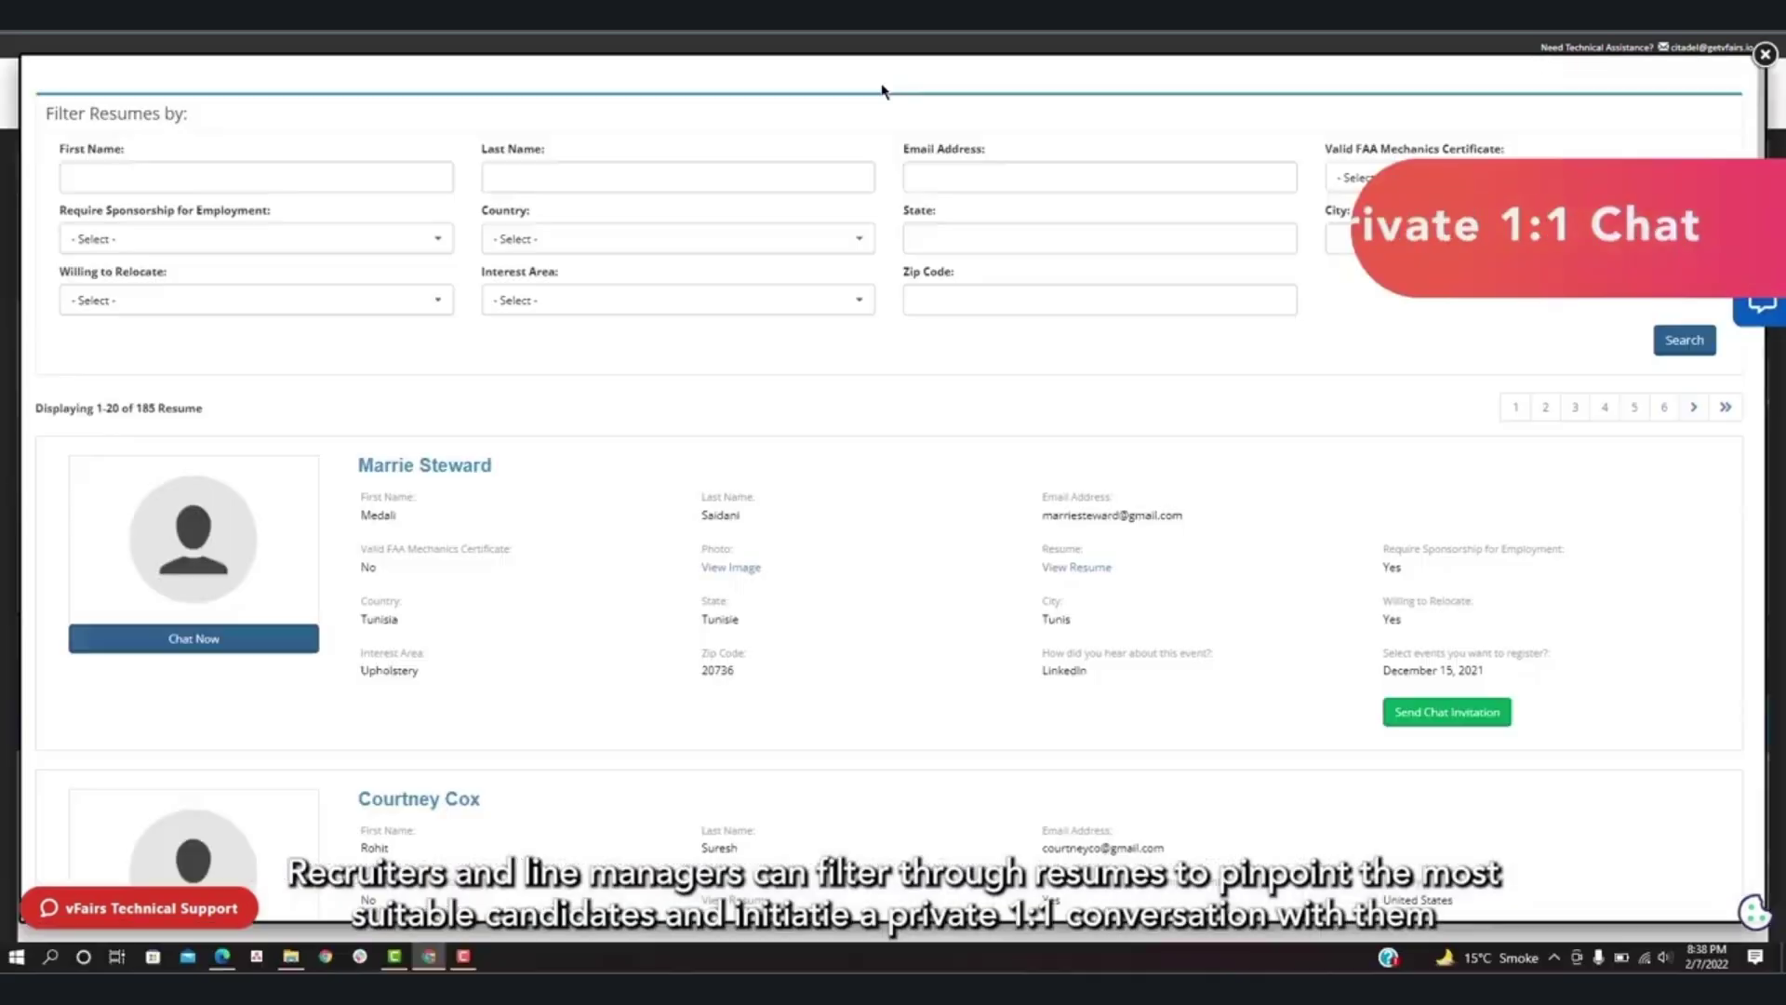
left_click(131, 238)
left_click(77, 273)
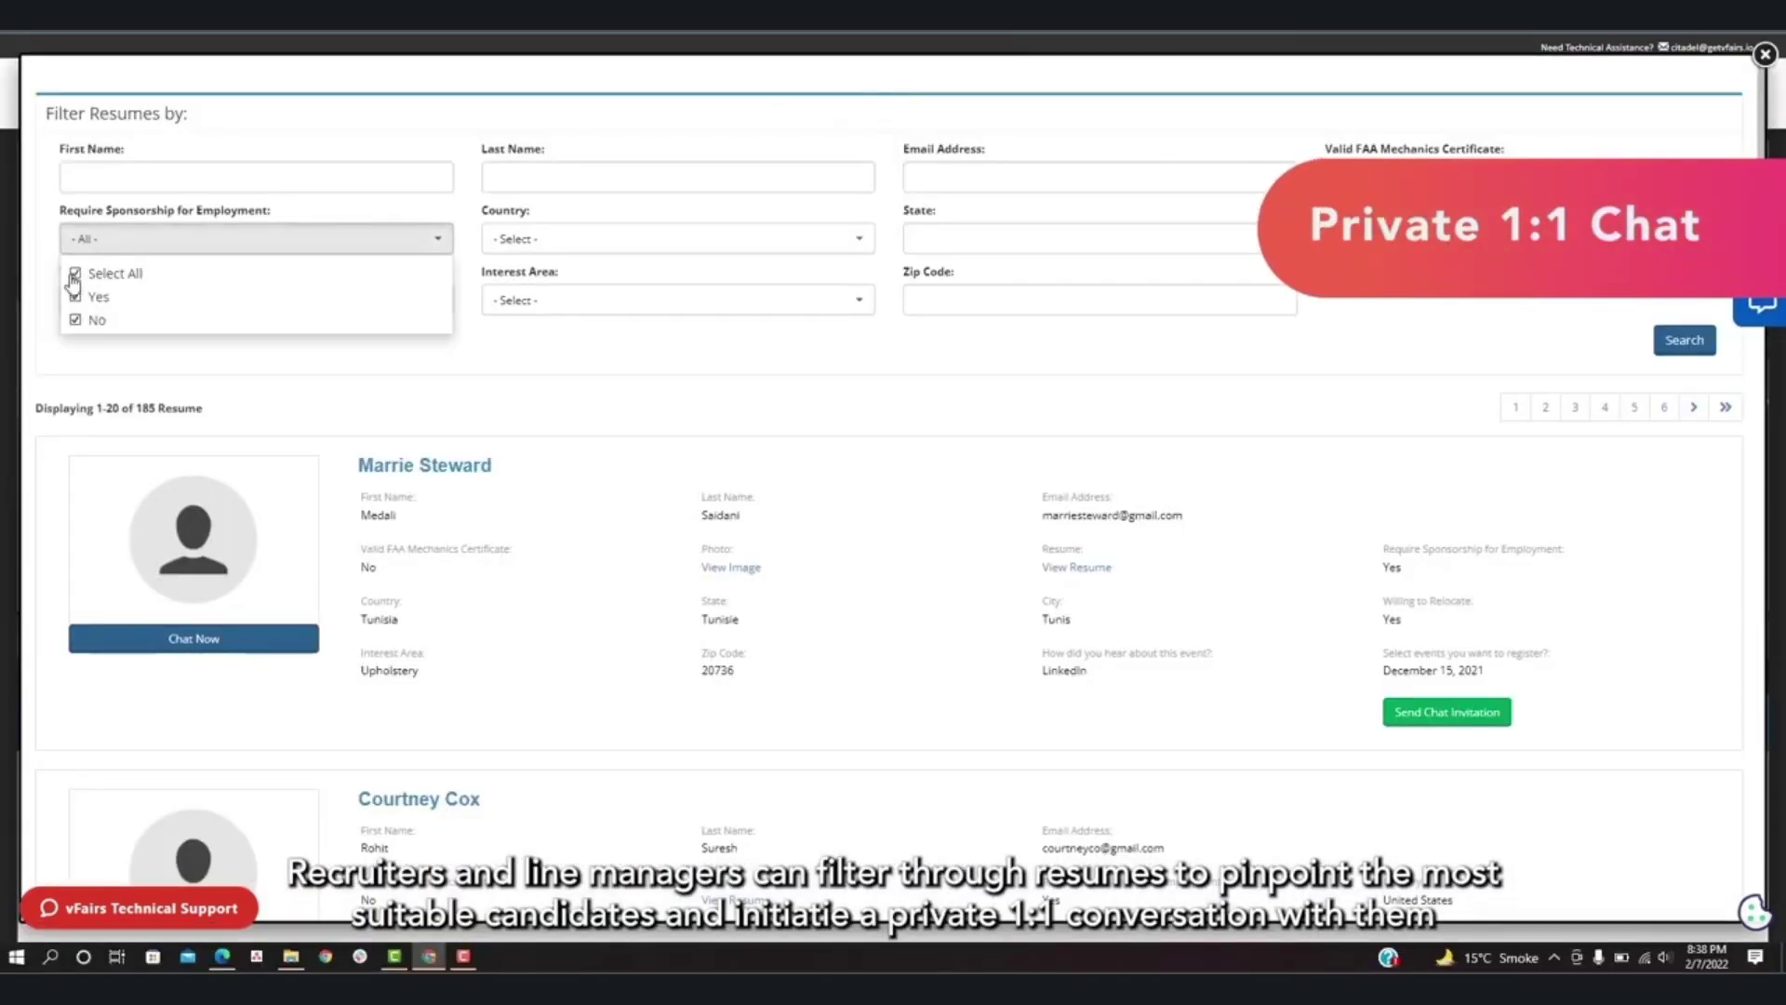
Set Interest Area to Select All and send the first candidate a chat invitation.
left_click(589, 304)
left_click(503, 335)
left_click(637, 307)
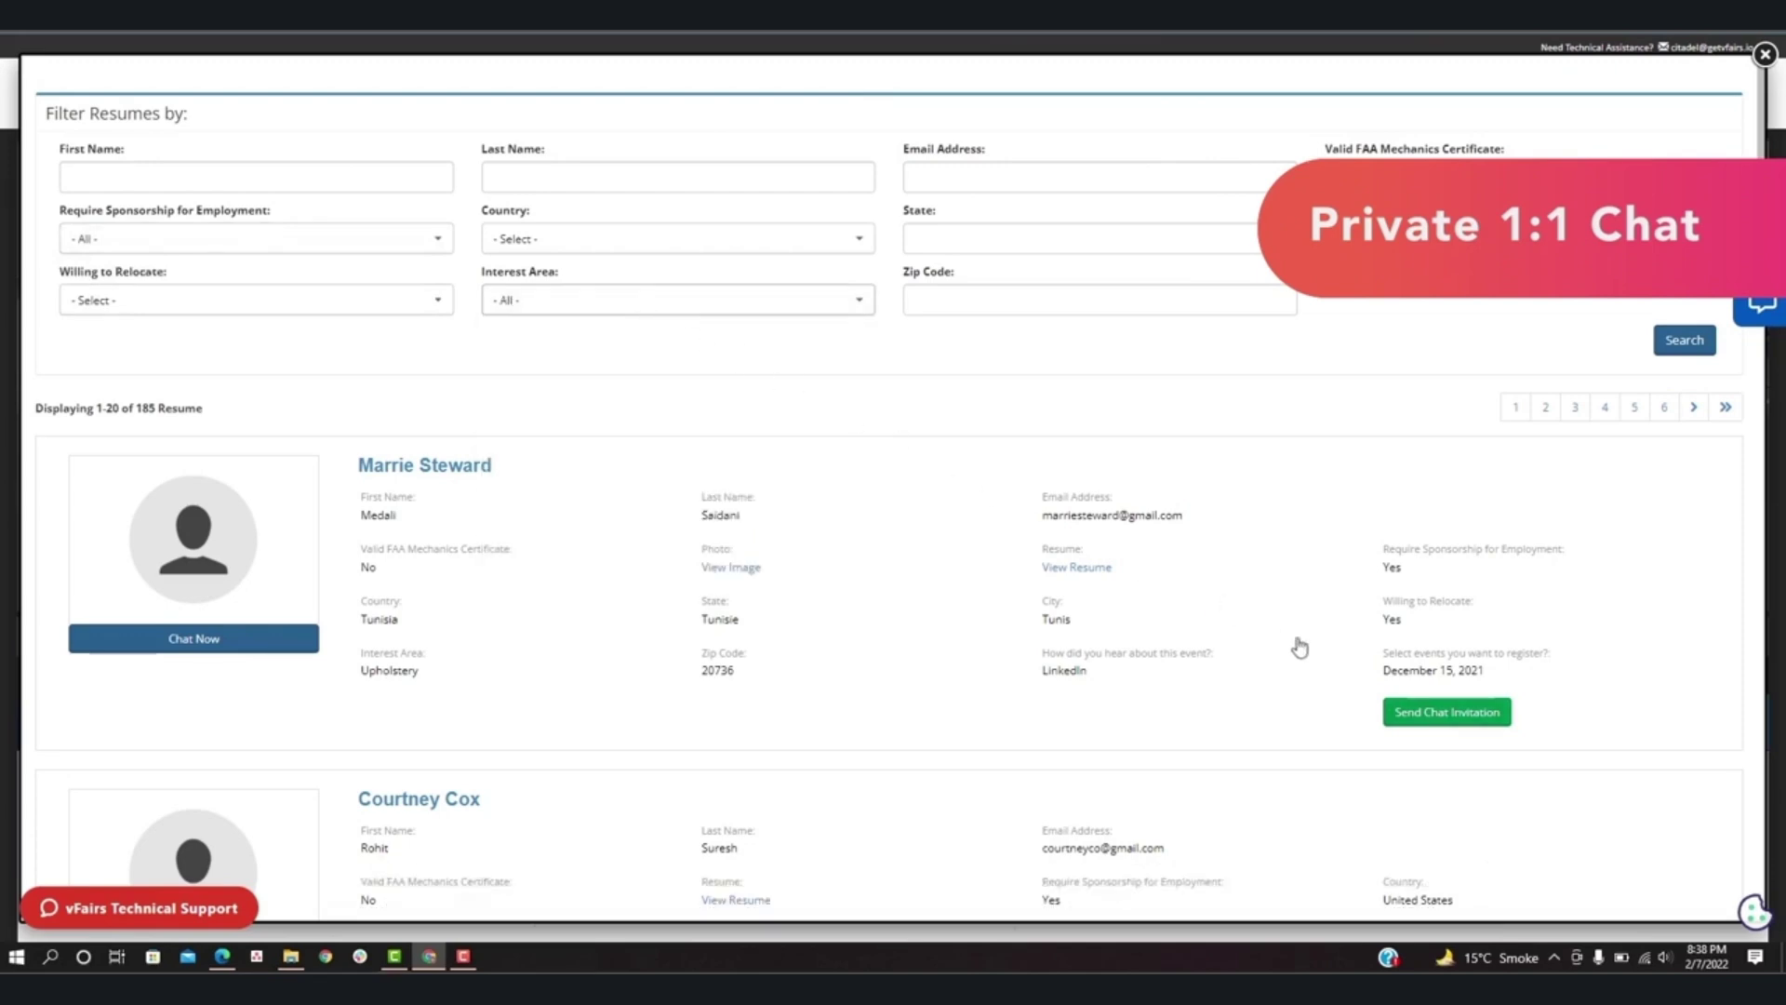
left_click(1432, 707)
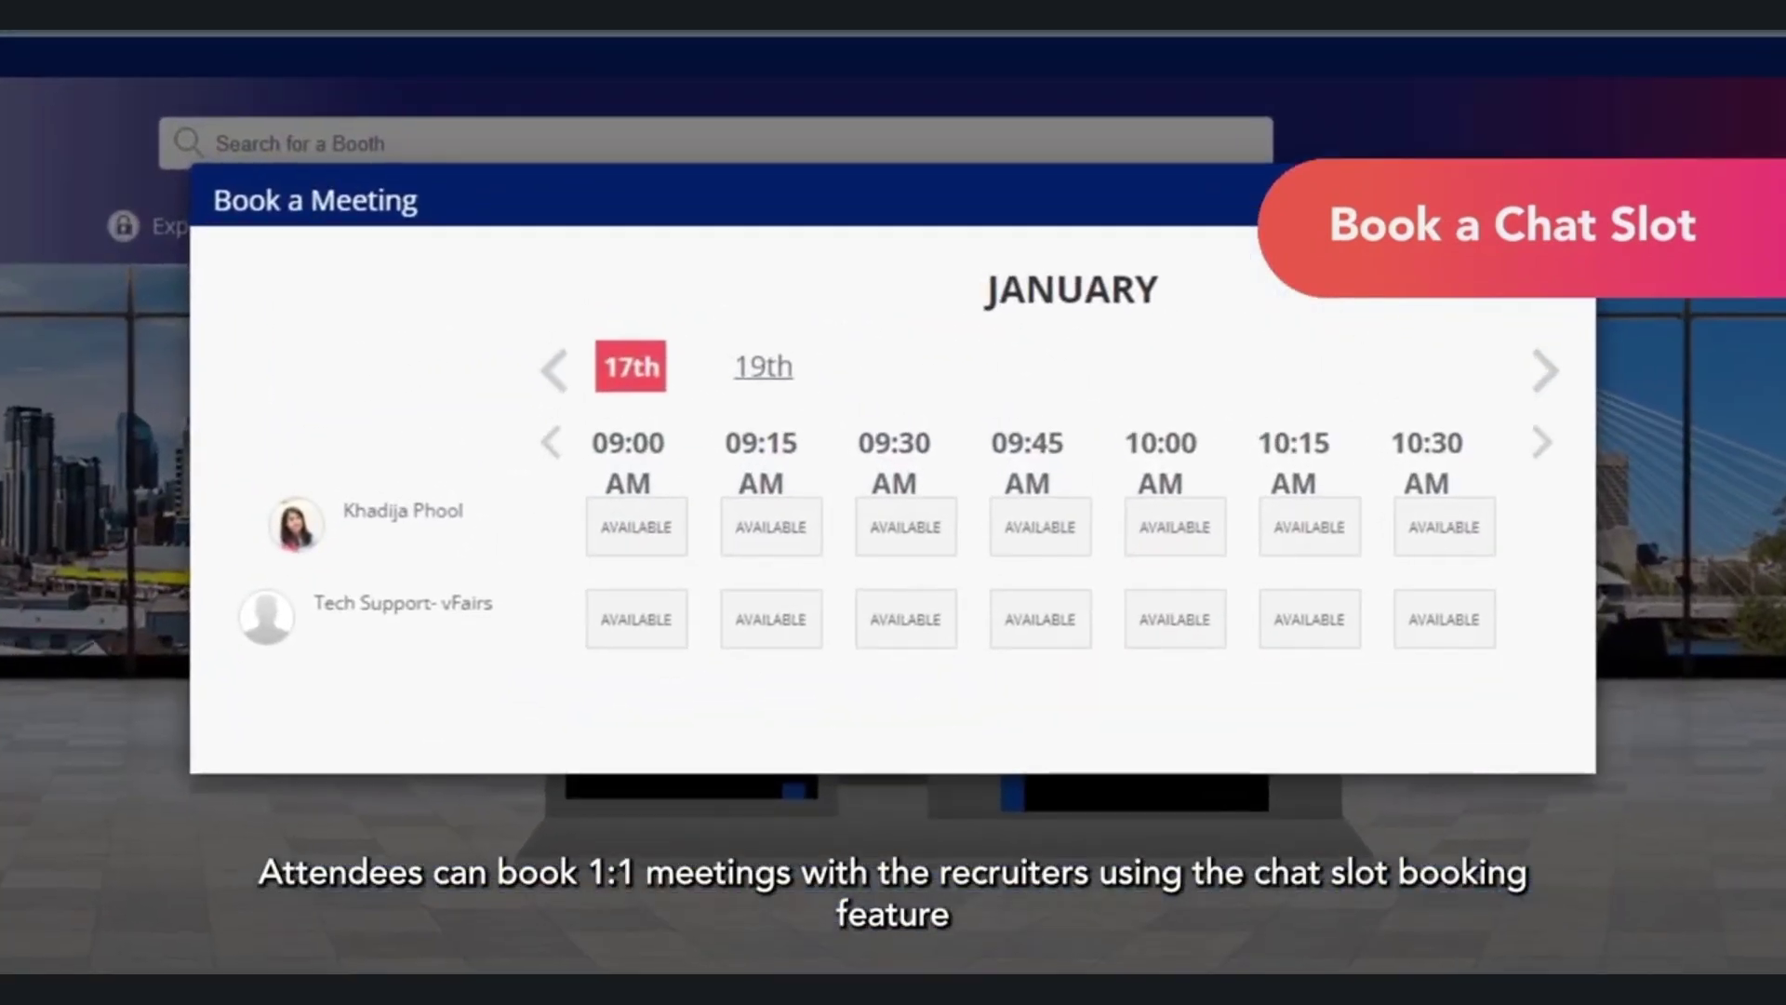
Advance Book a Meeting to later time slots, then bring up the candidate chat conversations.
left_click(1541, 443)
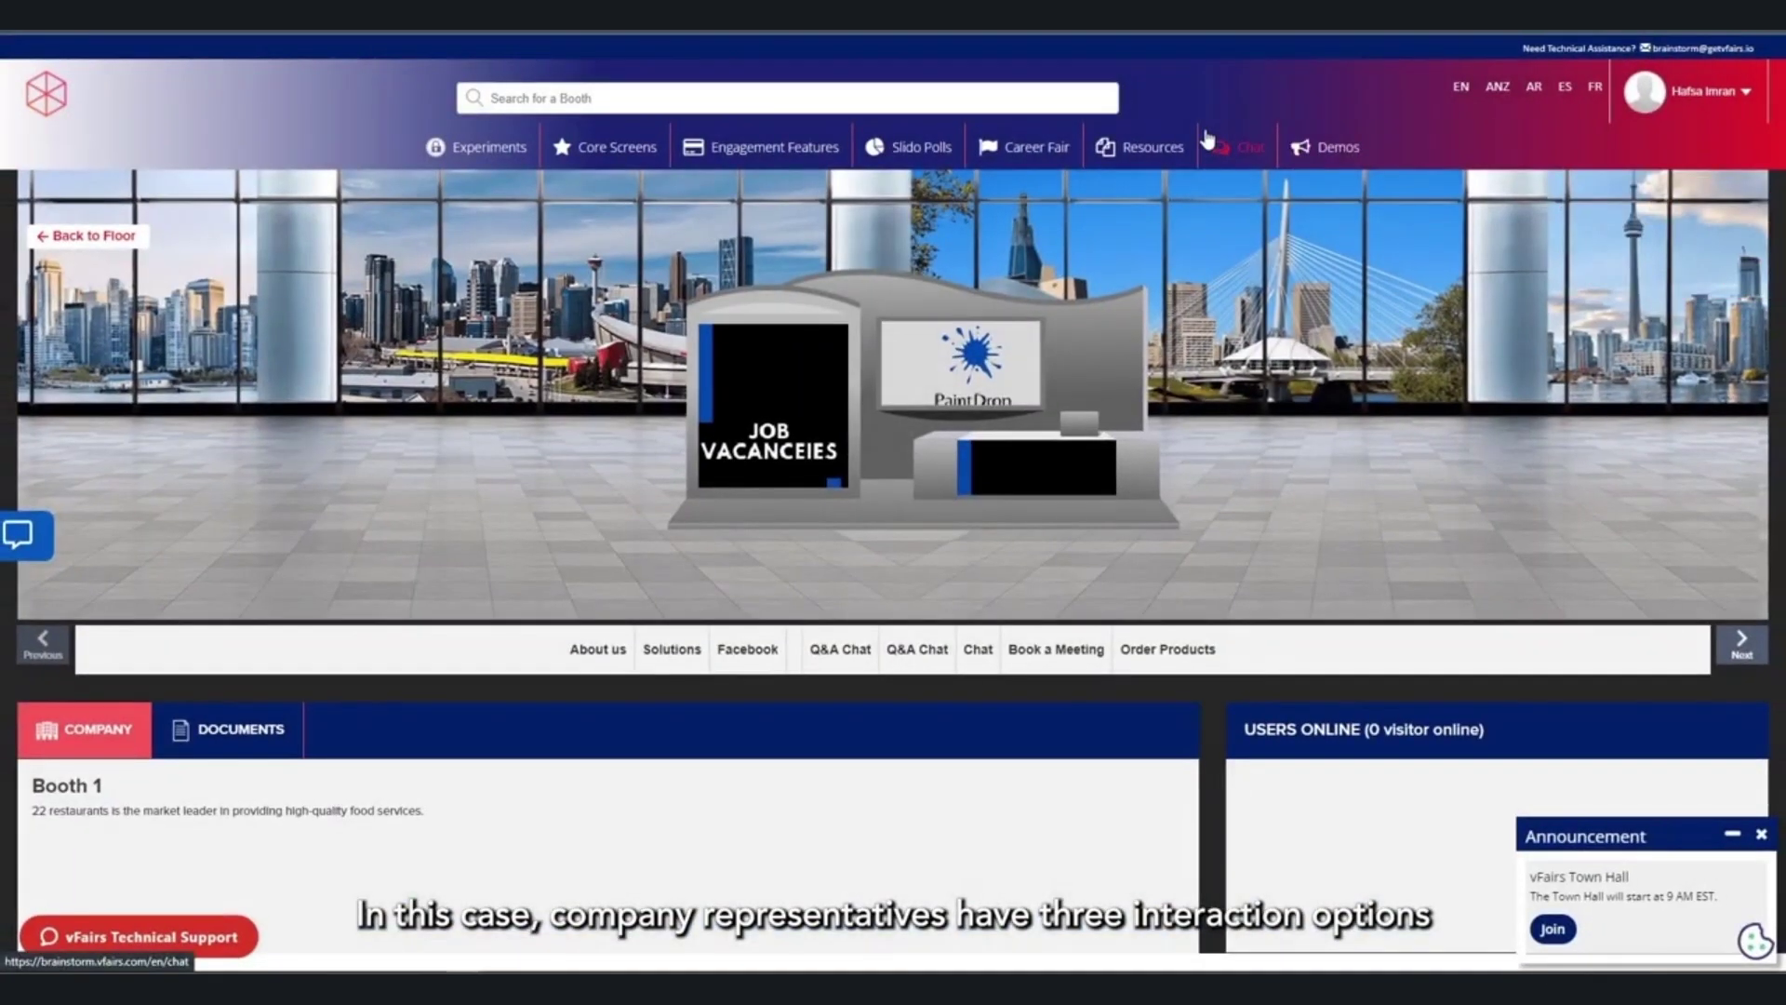
left_click(29, 535)
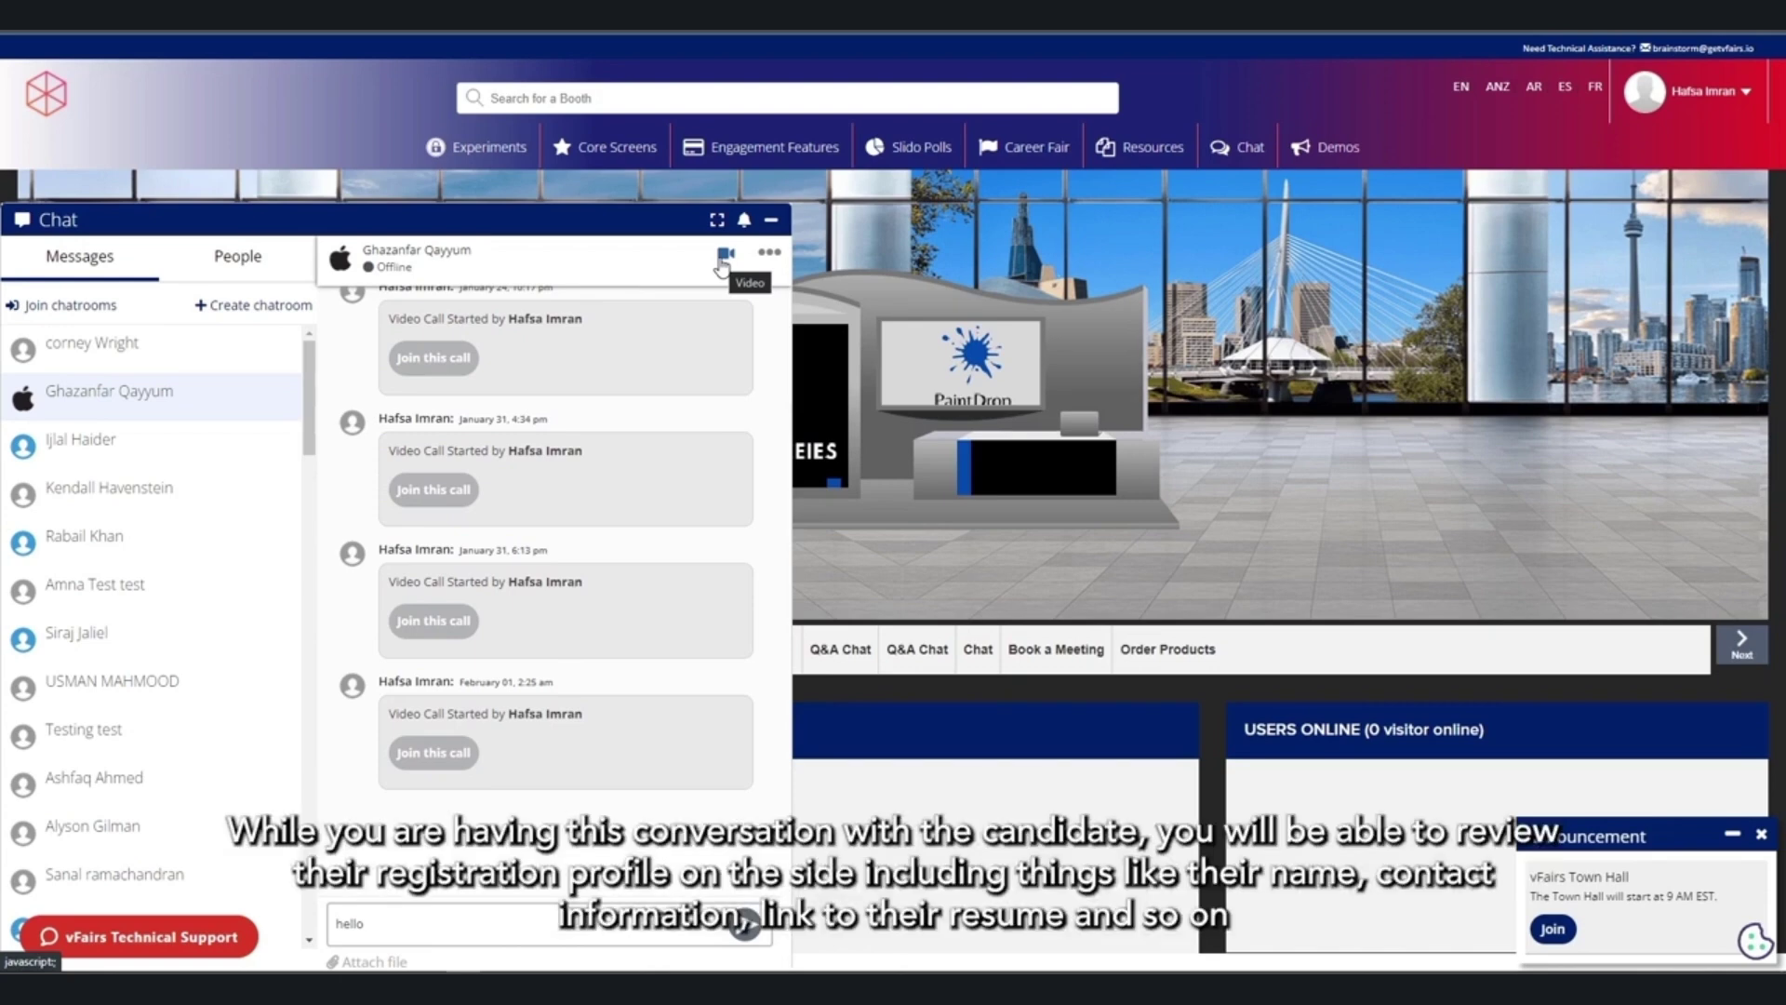
From the conversation's options menu, open the candidate's User Profile and then View Full Profile.
left_click(770, 253)
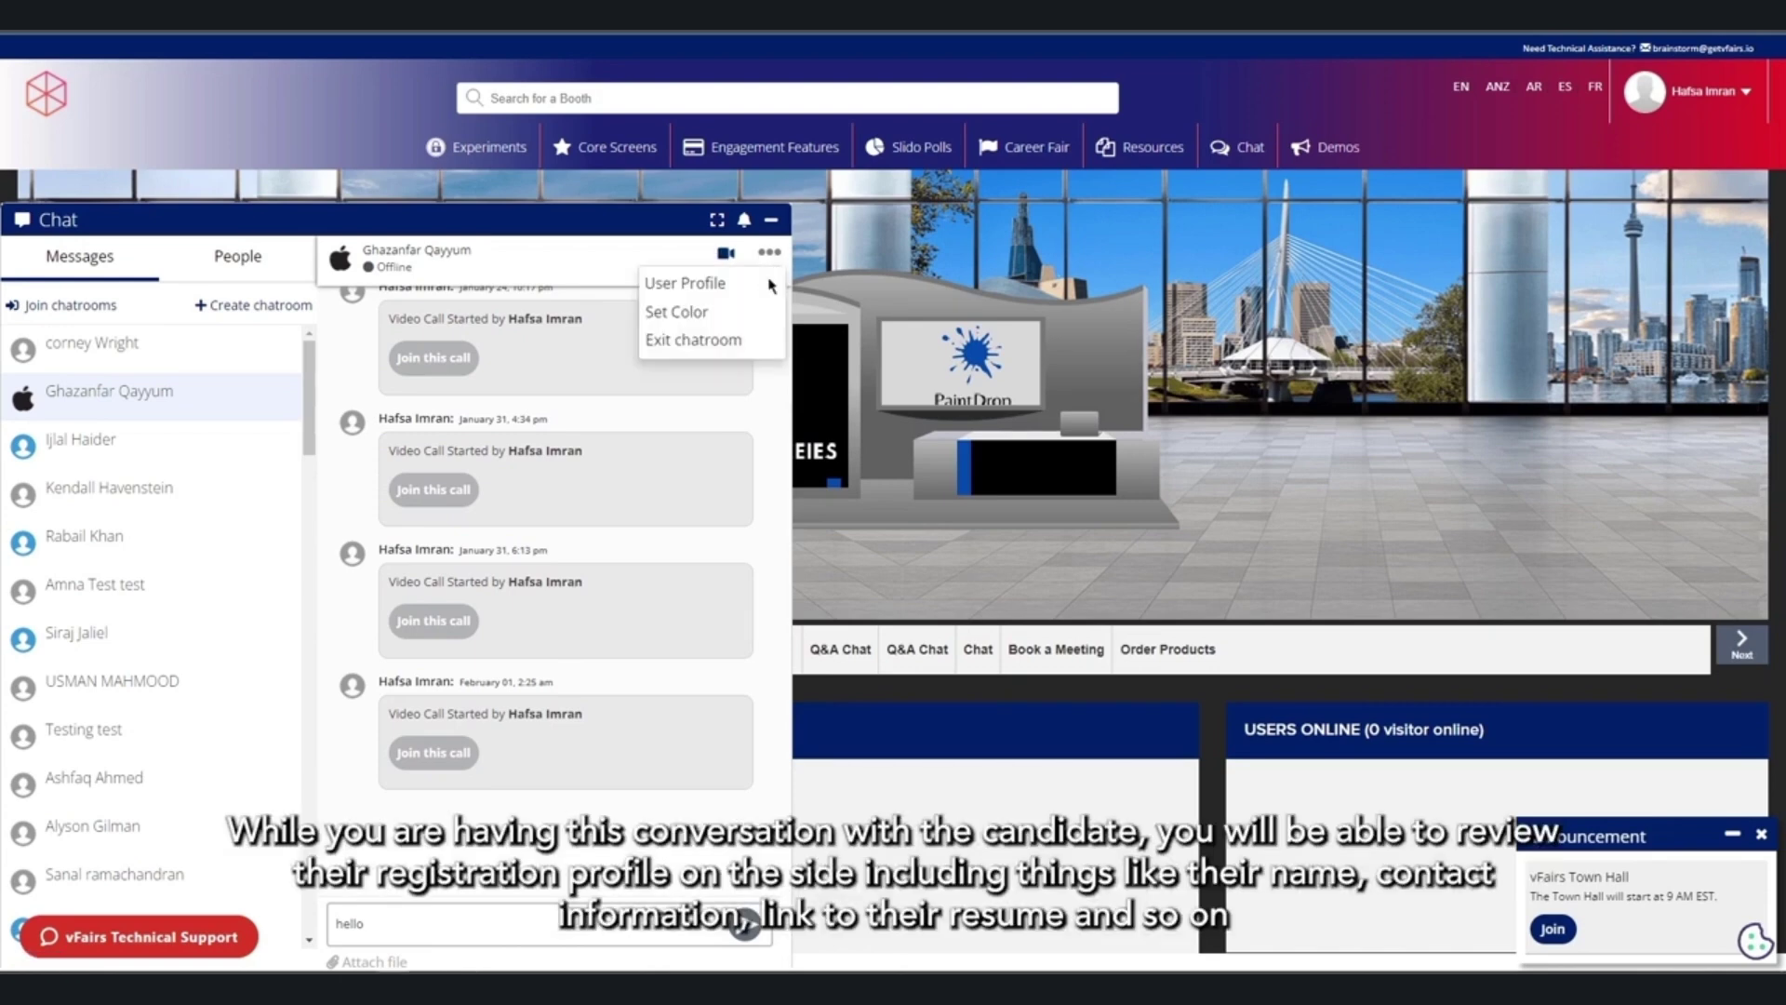
left_click(686, 283)
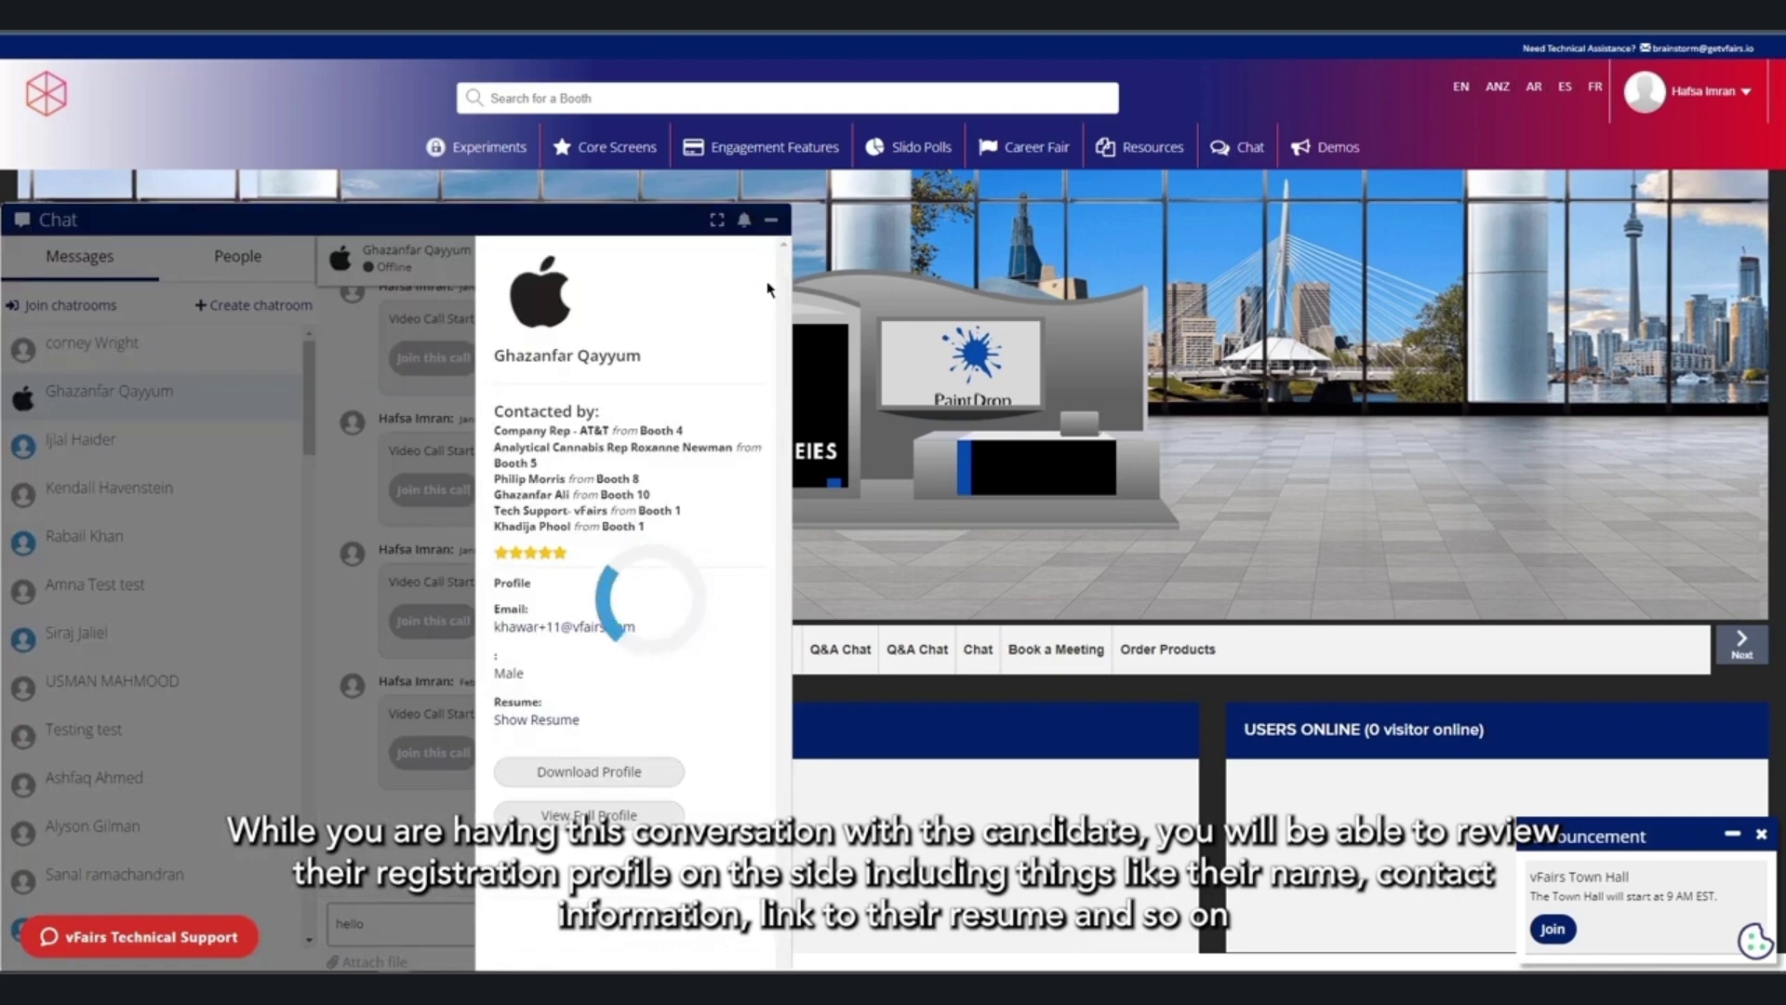
left_click(614, 816)
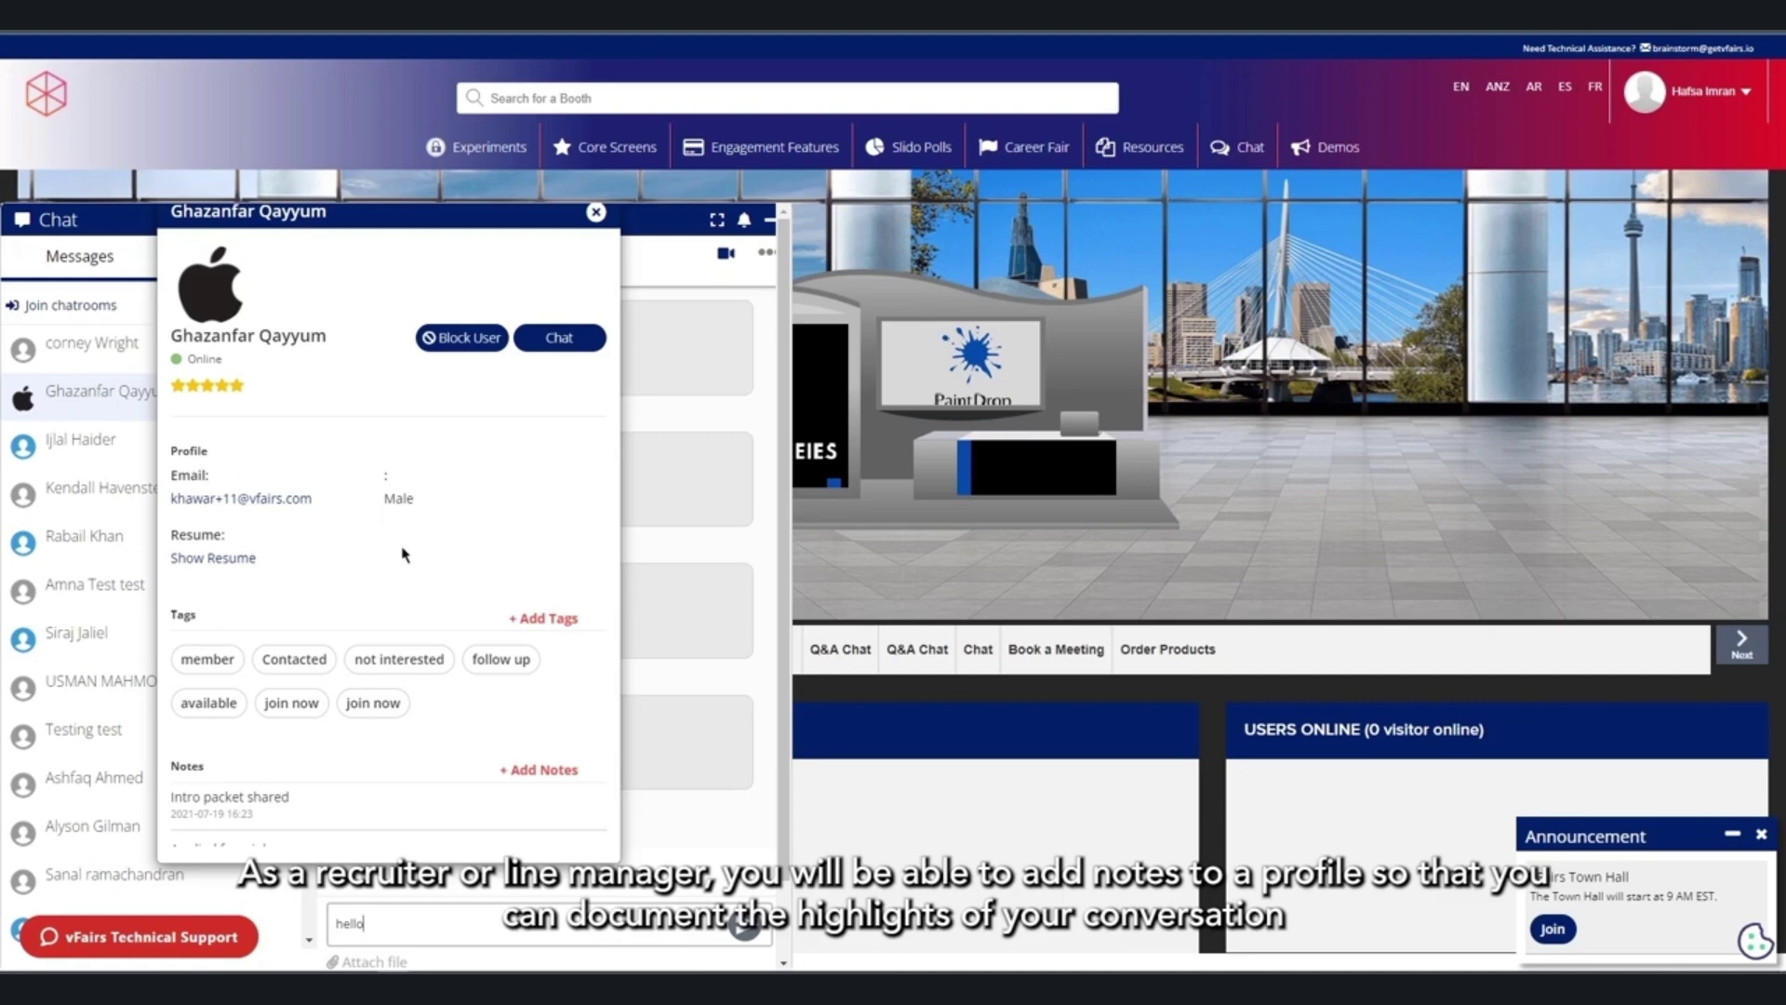
Save the note 'Salary, Confidence' on the candidate's profile.
left_click(525, 771)
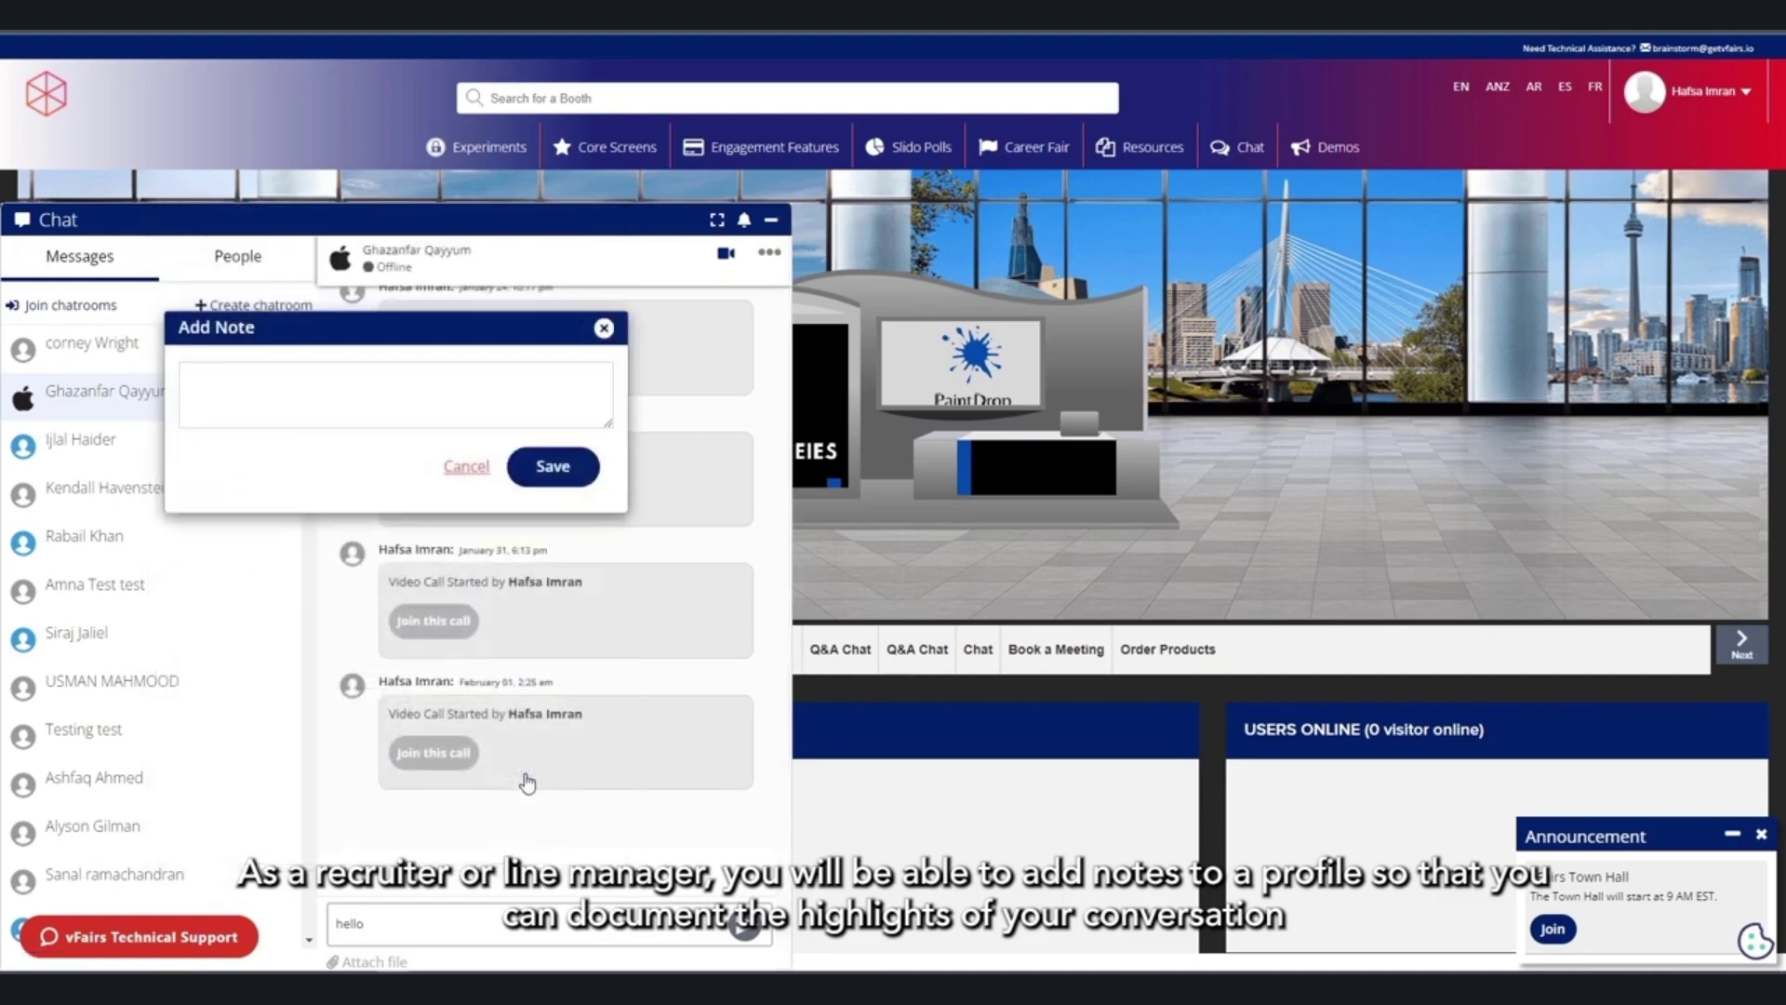
left_click(415, 398)
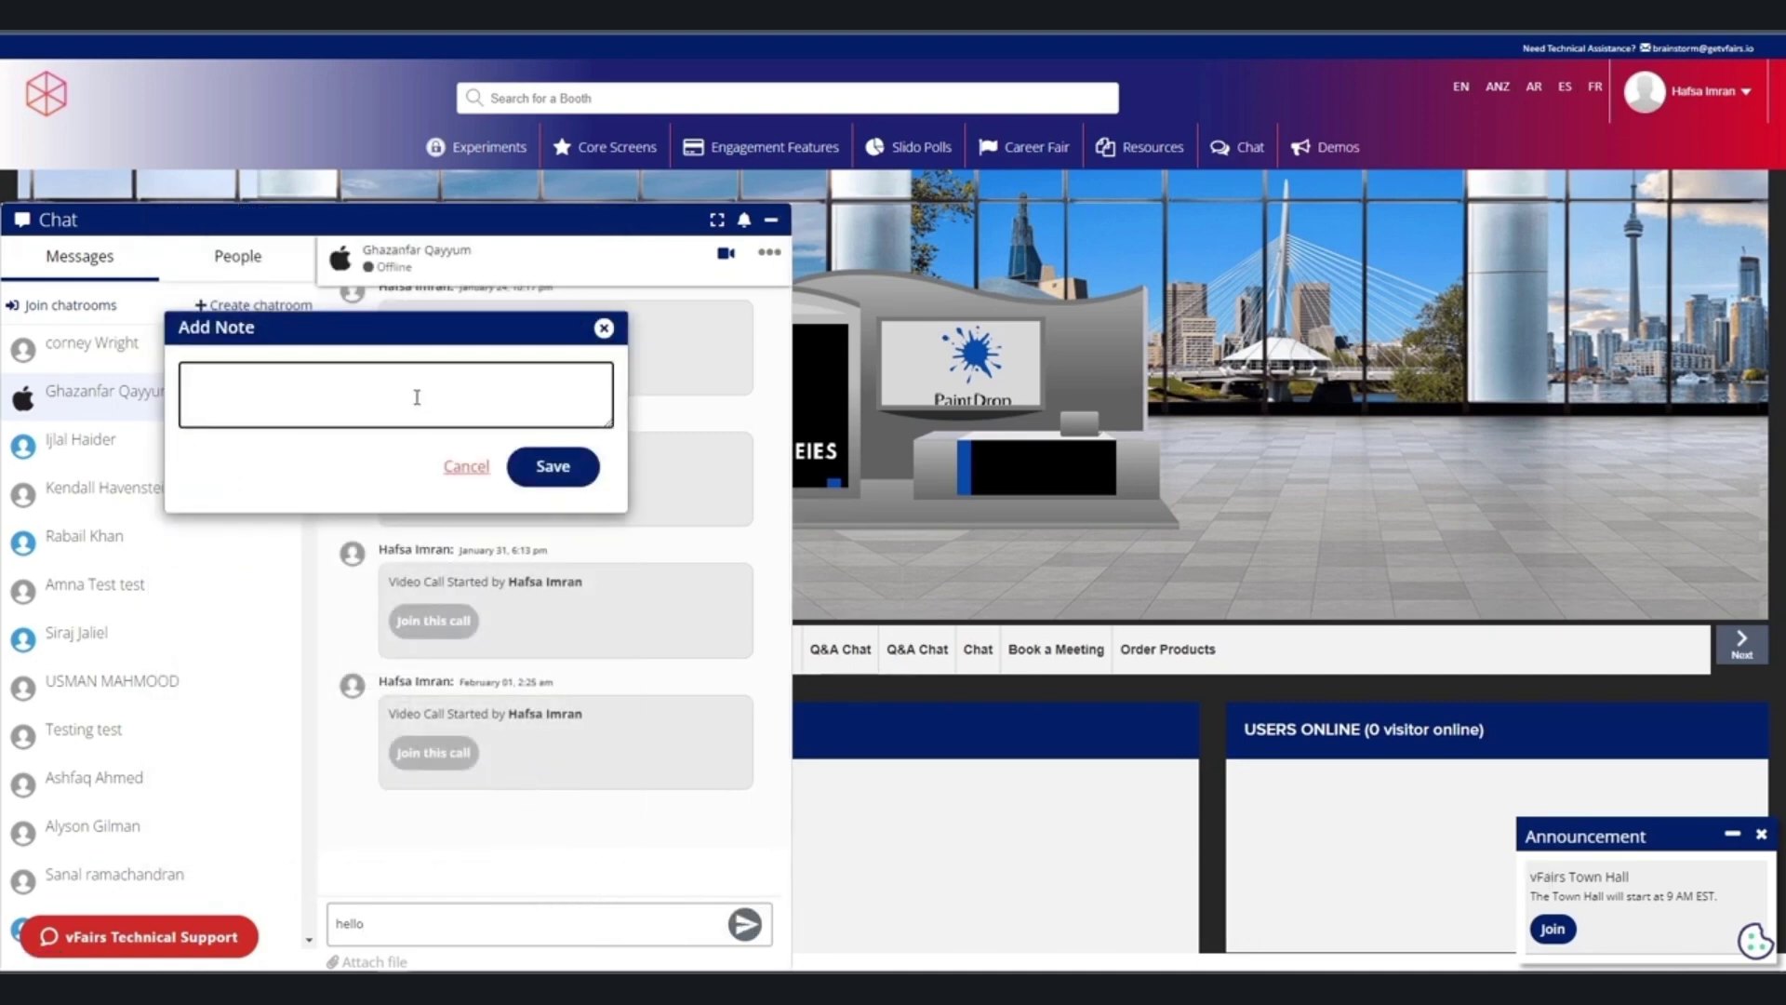
type("Salary, ")
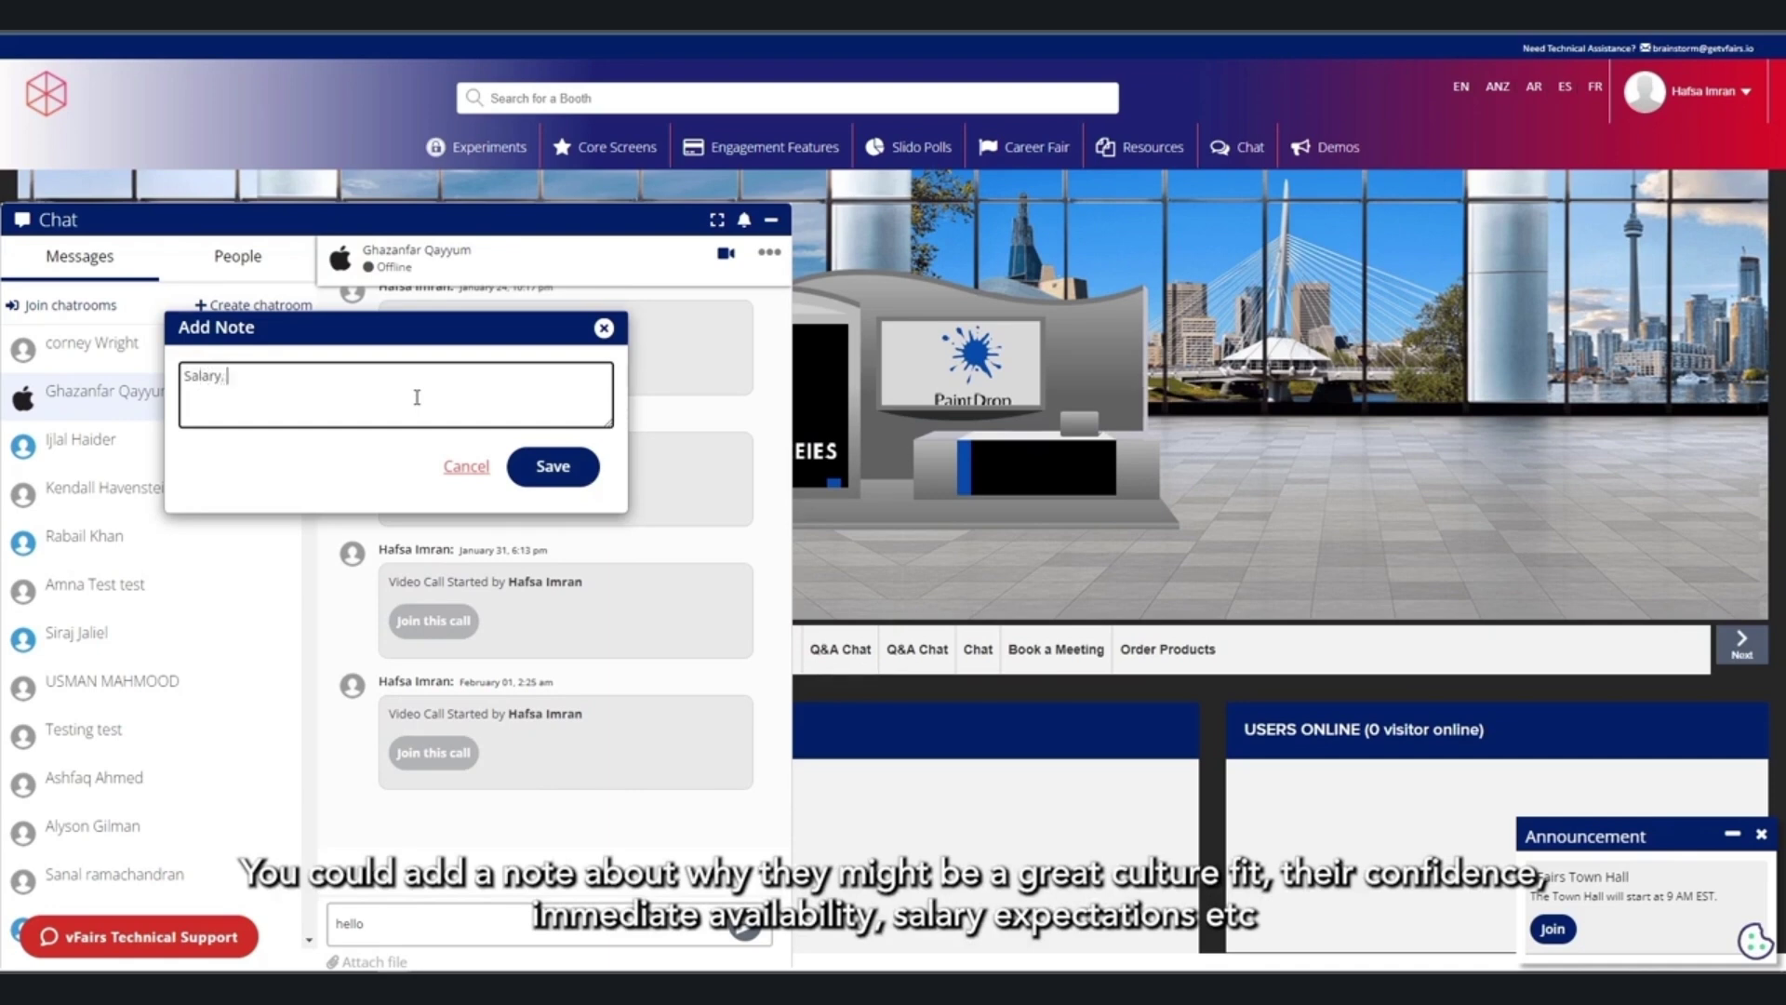
type("Confide")
type("nce")
left_click(535, 461)
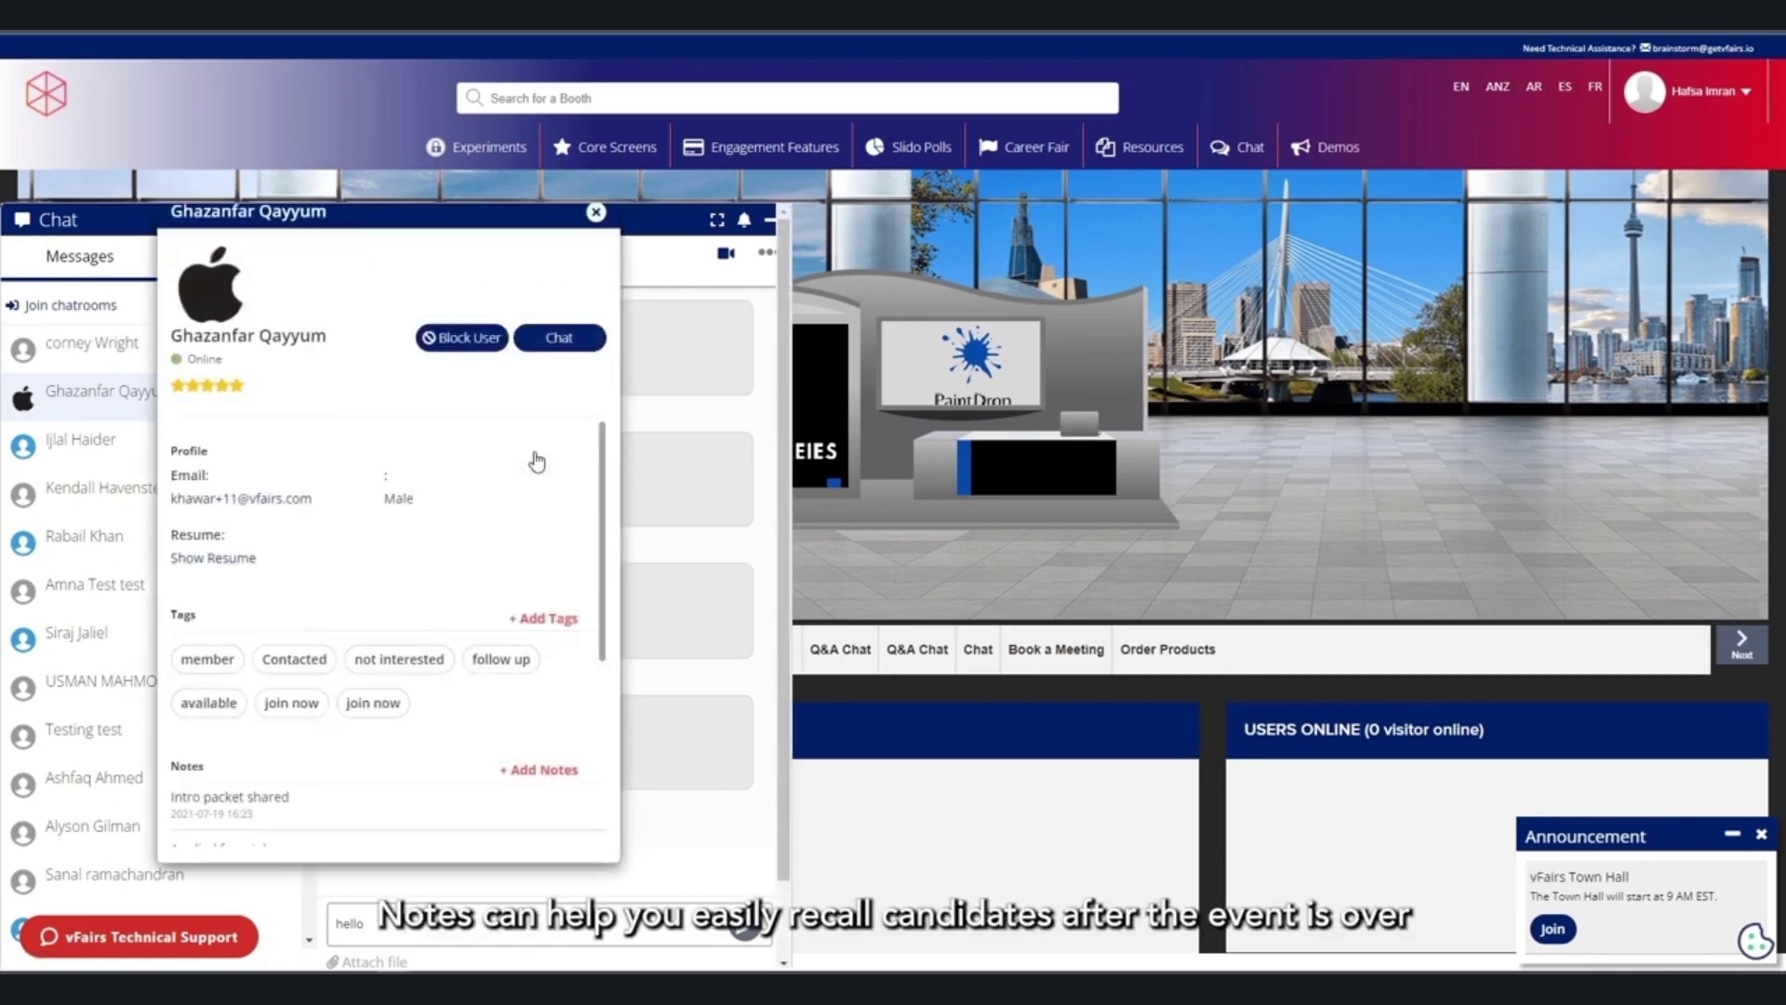
scroll(538, 474, "down", 1)
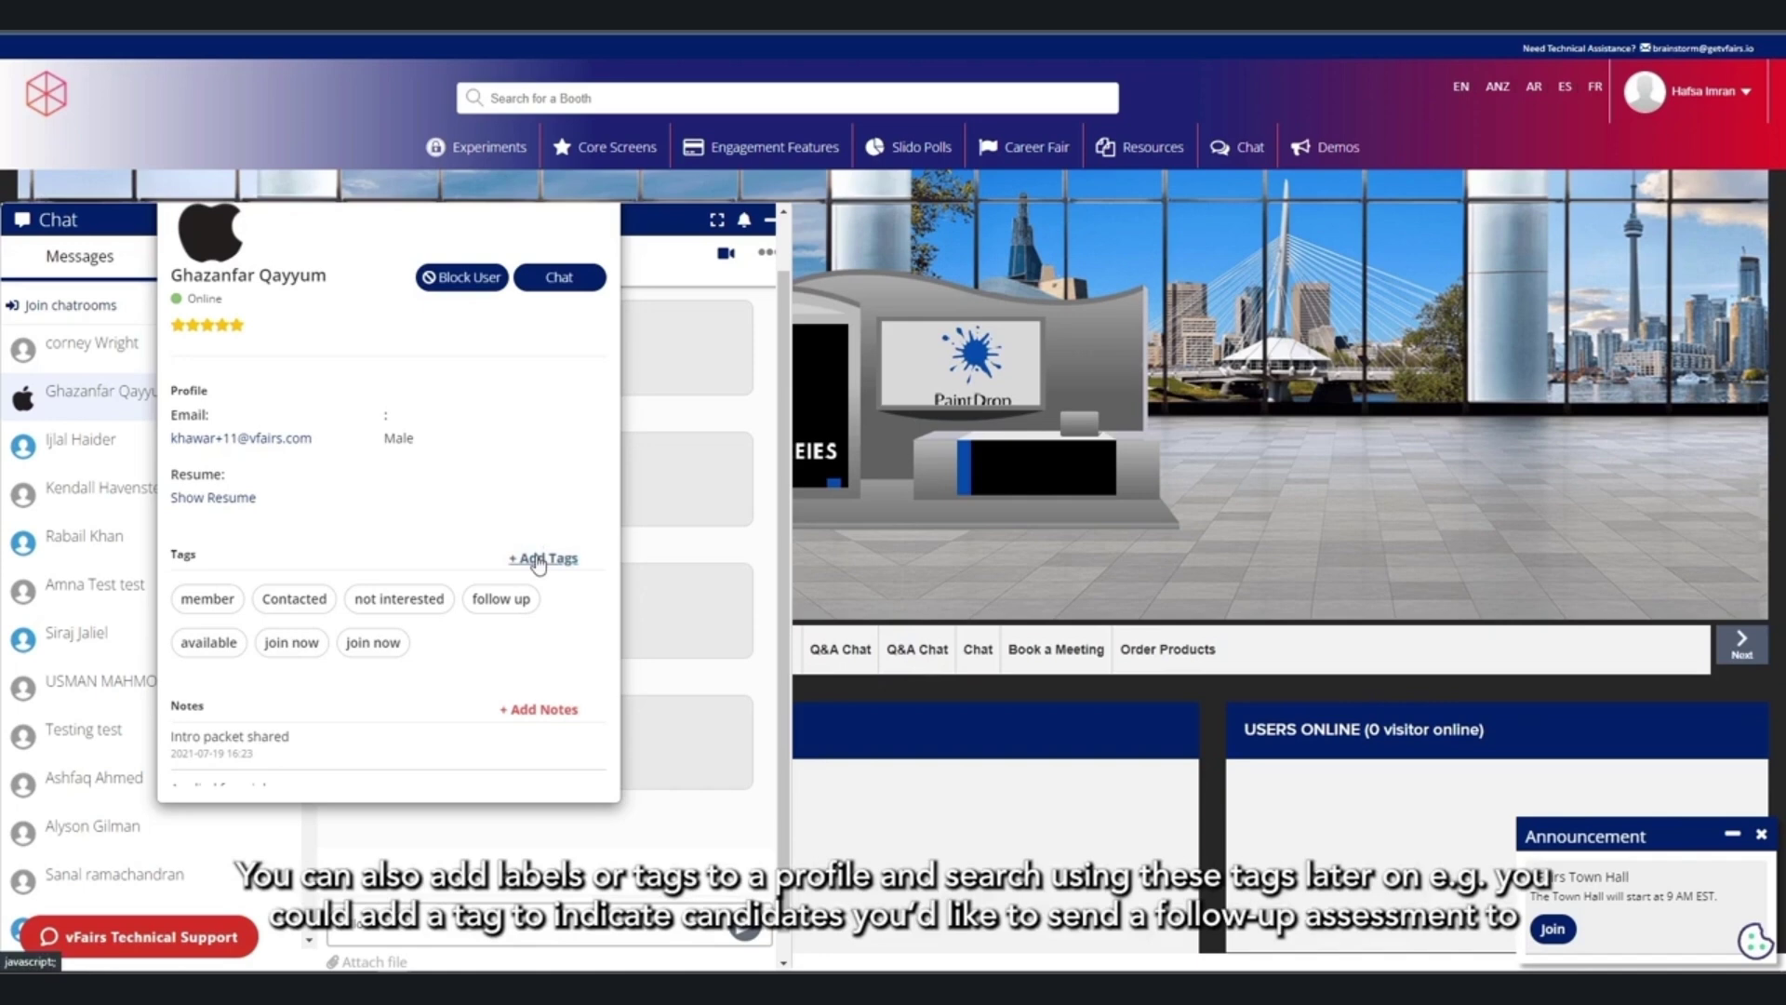
Add the tag 'join now' to the candidate's profile card and save it.
left_click(538, 560)
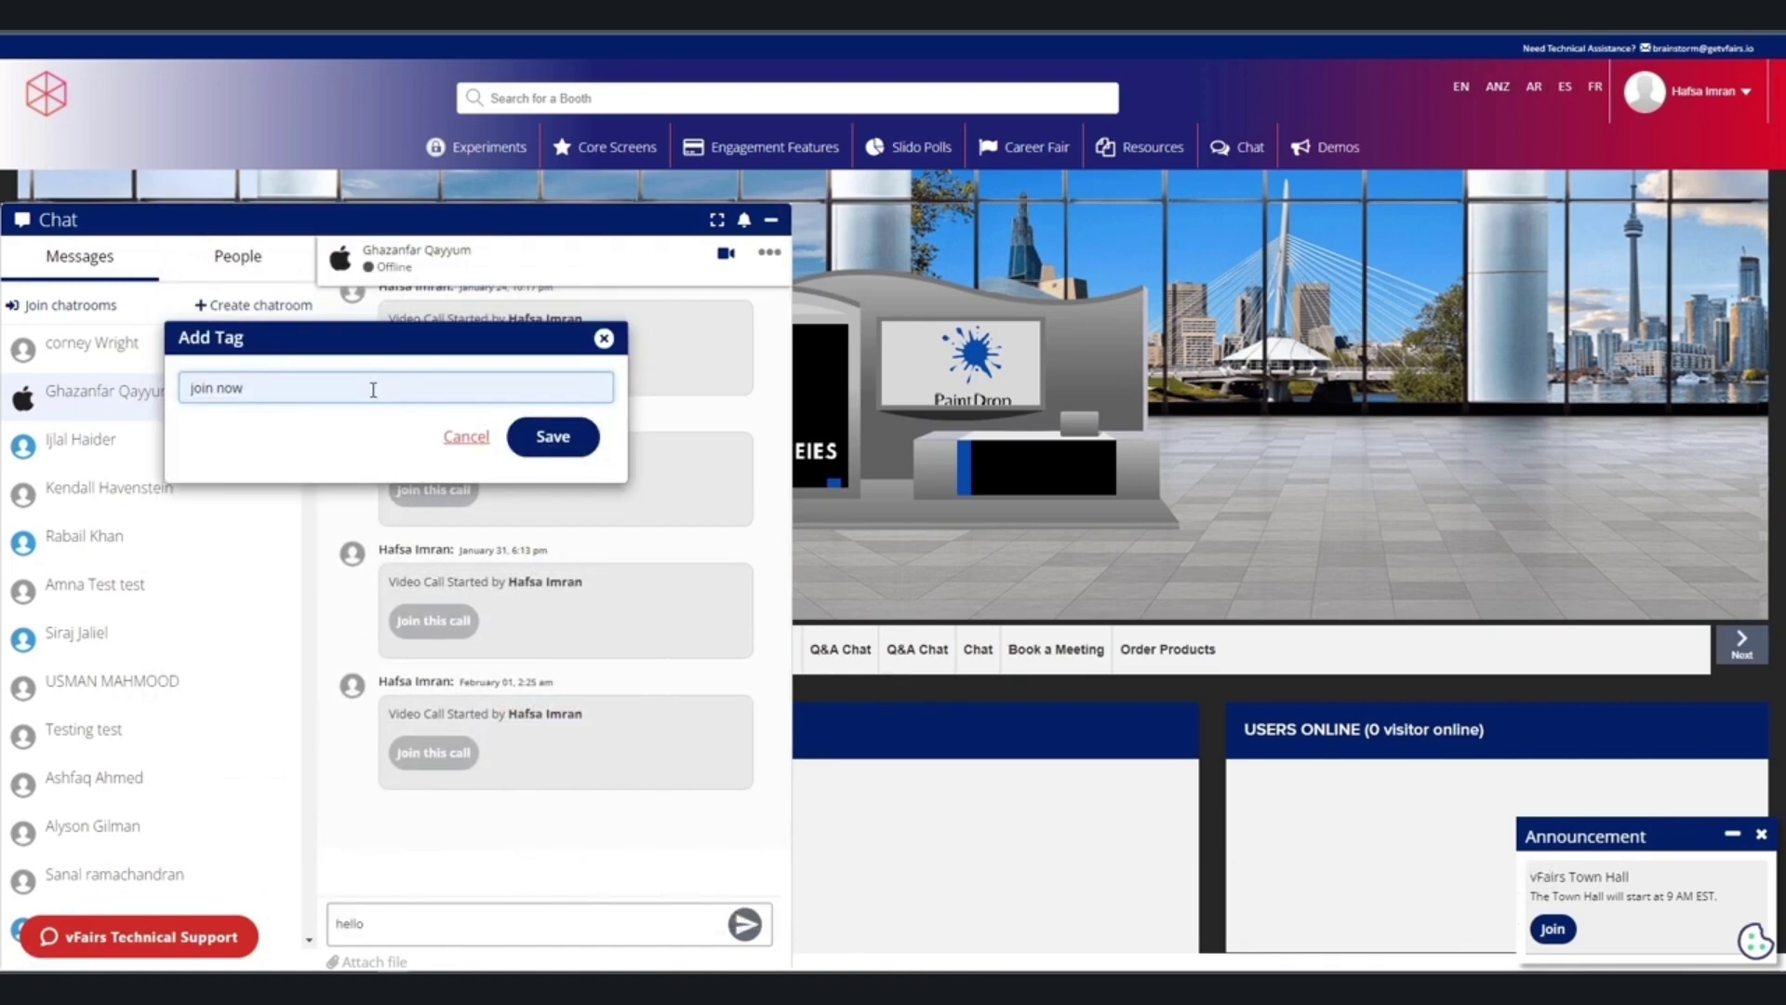
left_click(551, 436)
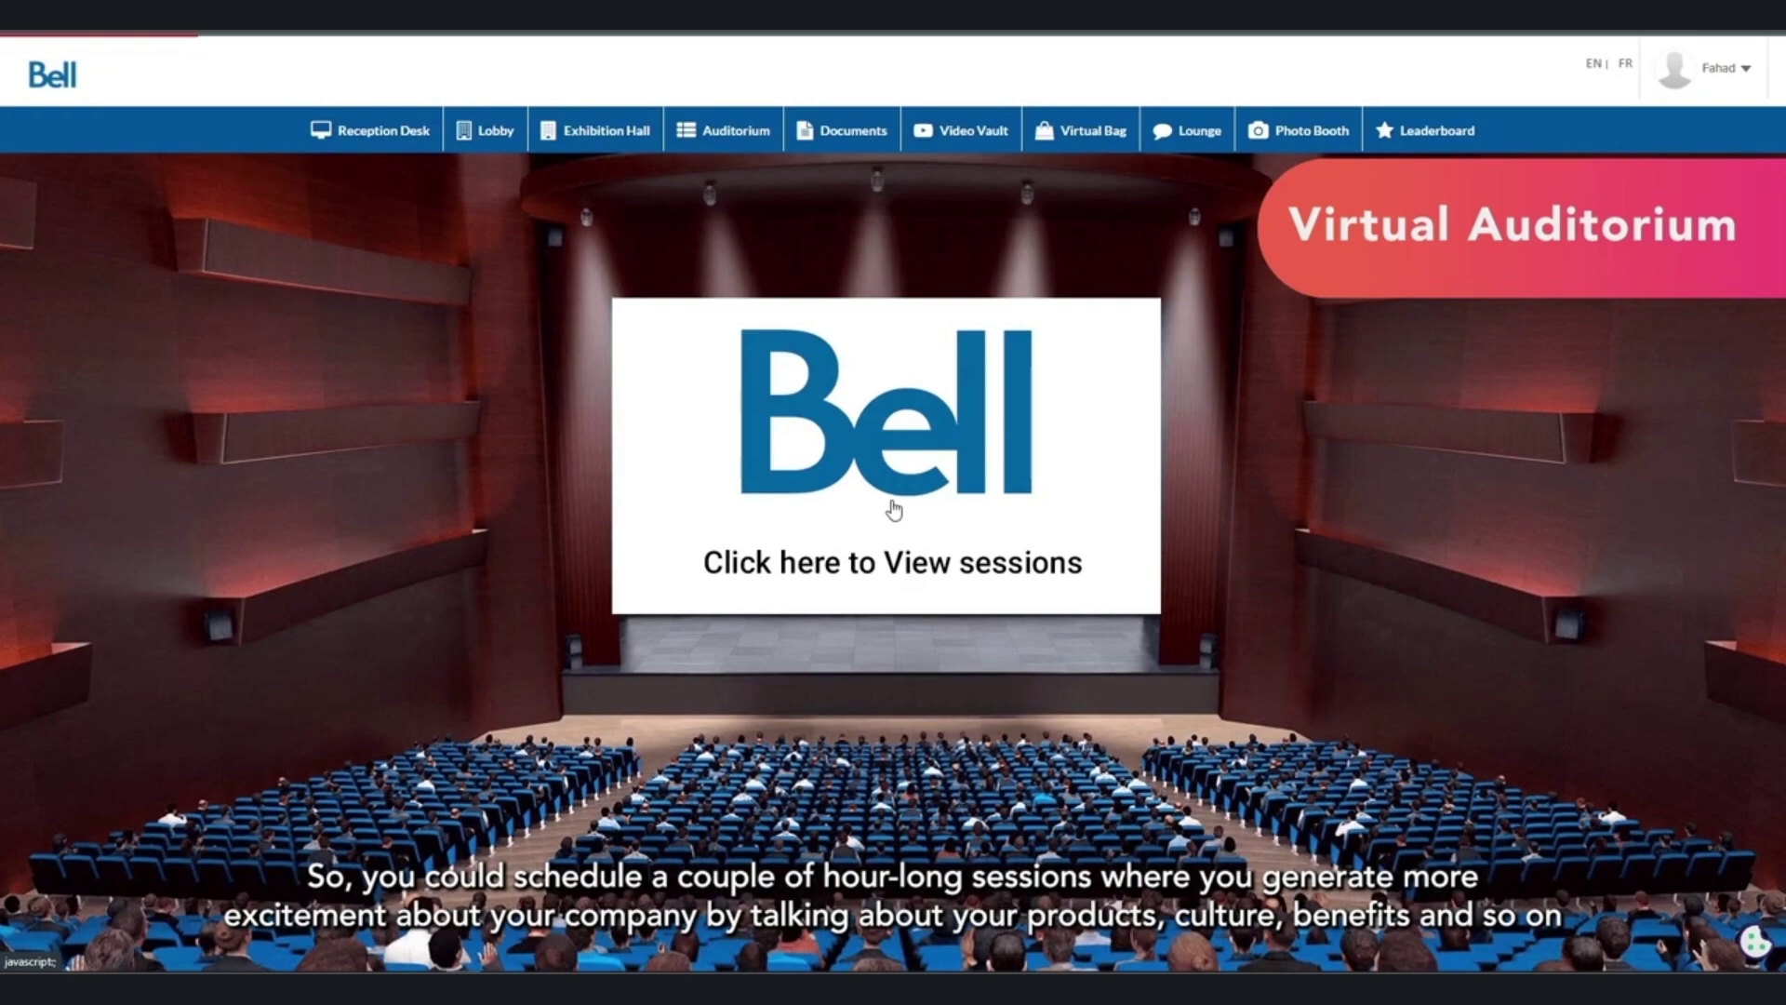
Open Bell's auditorium session list and play the Employee Resource Groups (ERG) session.
left_click(893, 509)
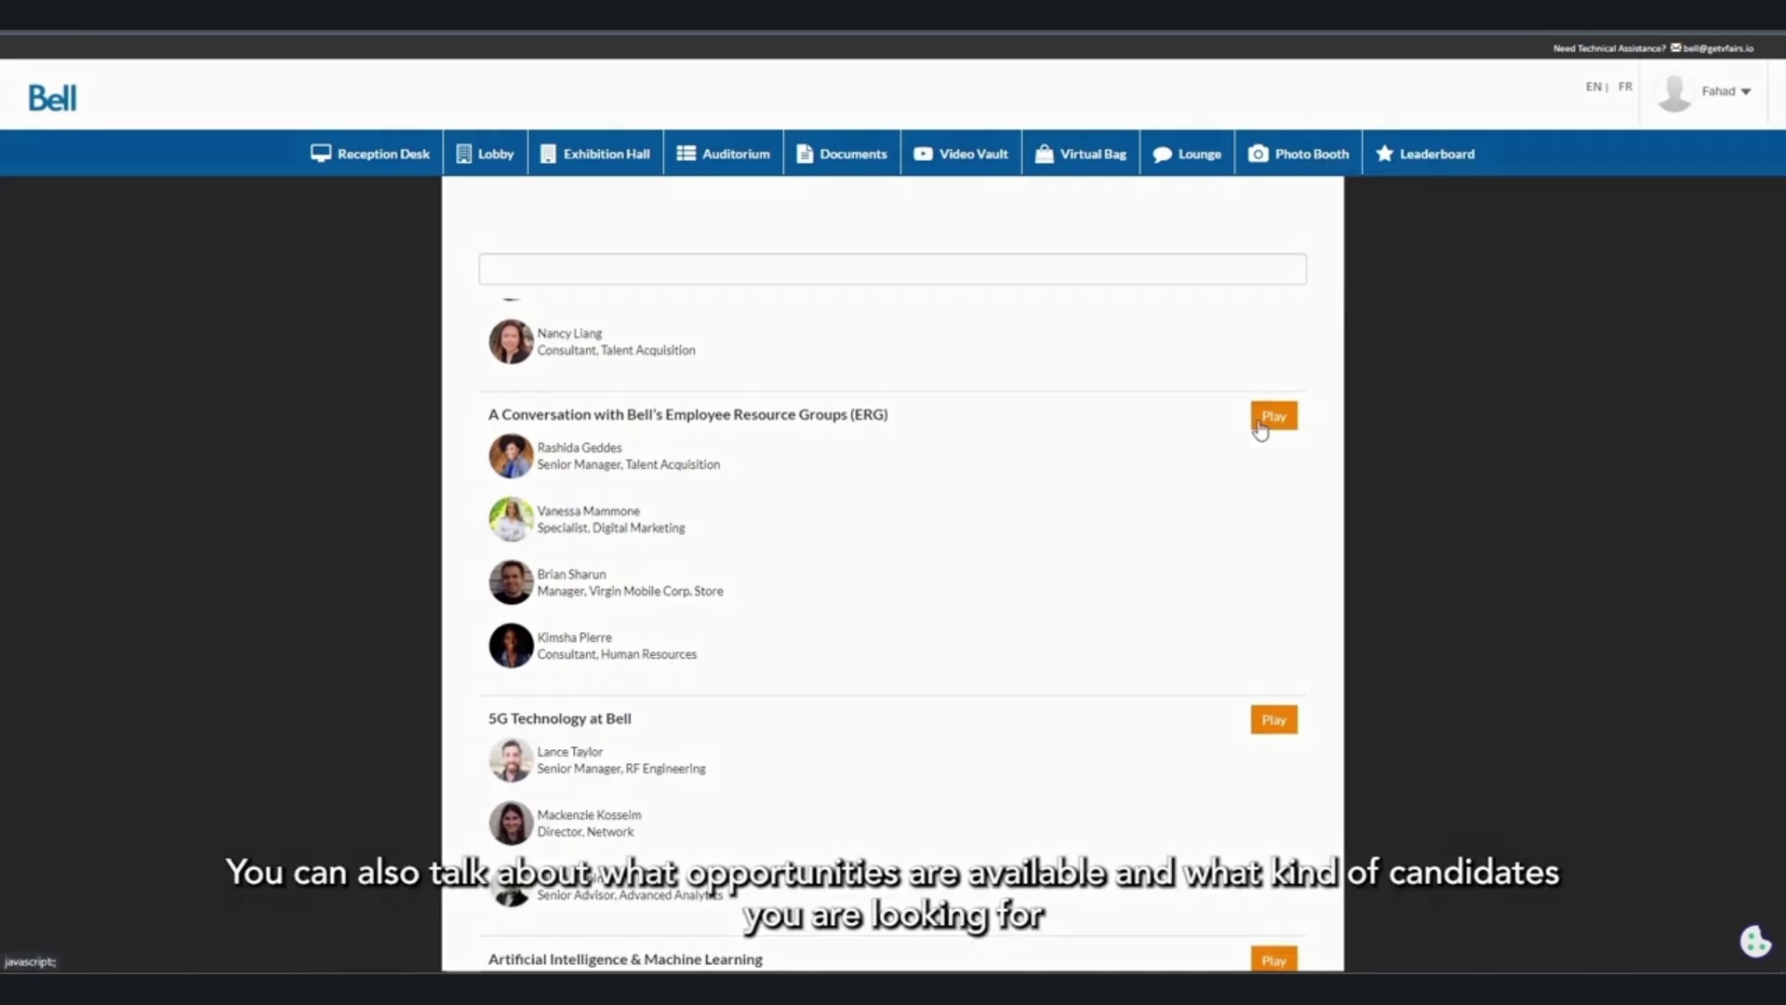
left_click(1259, 424)
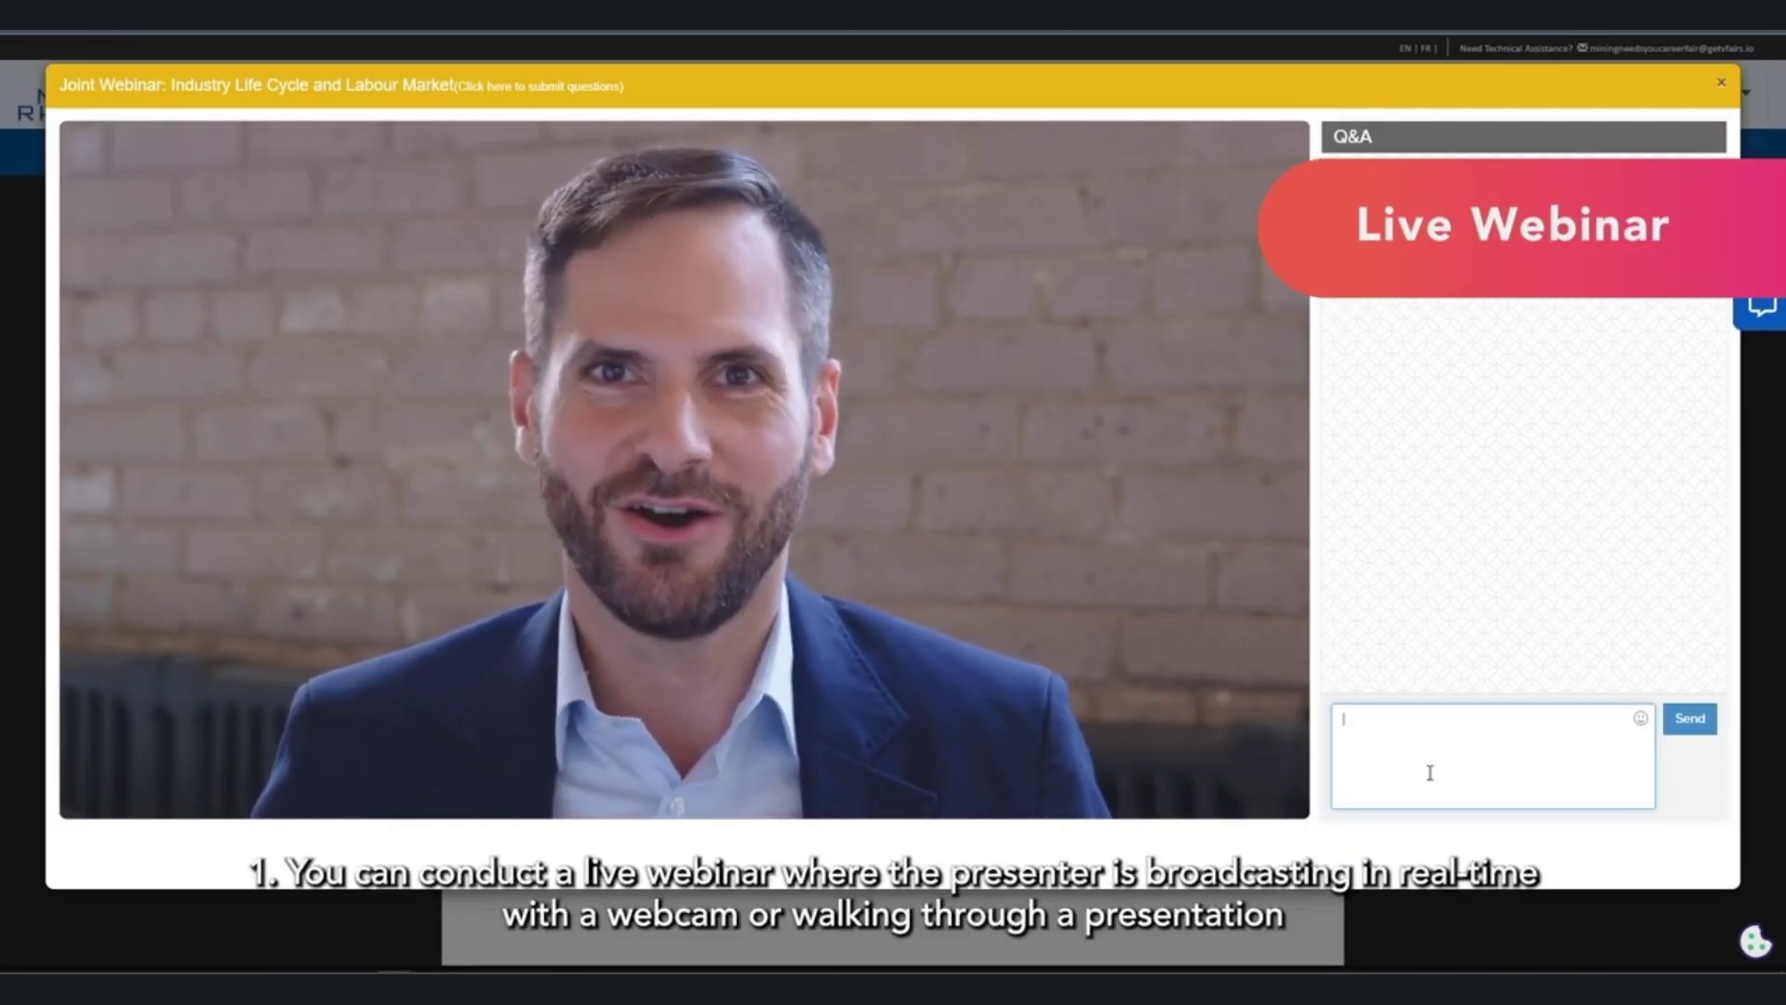
left_click(1430, 772)
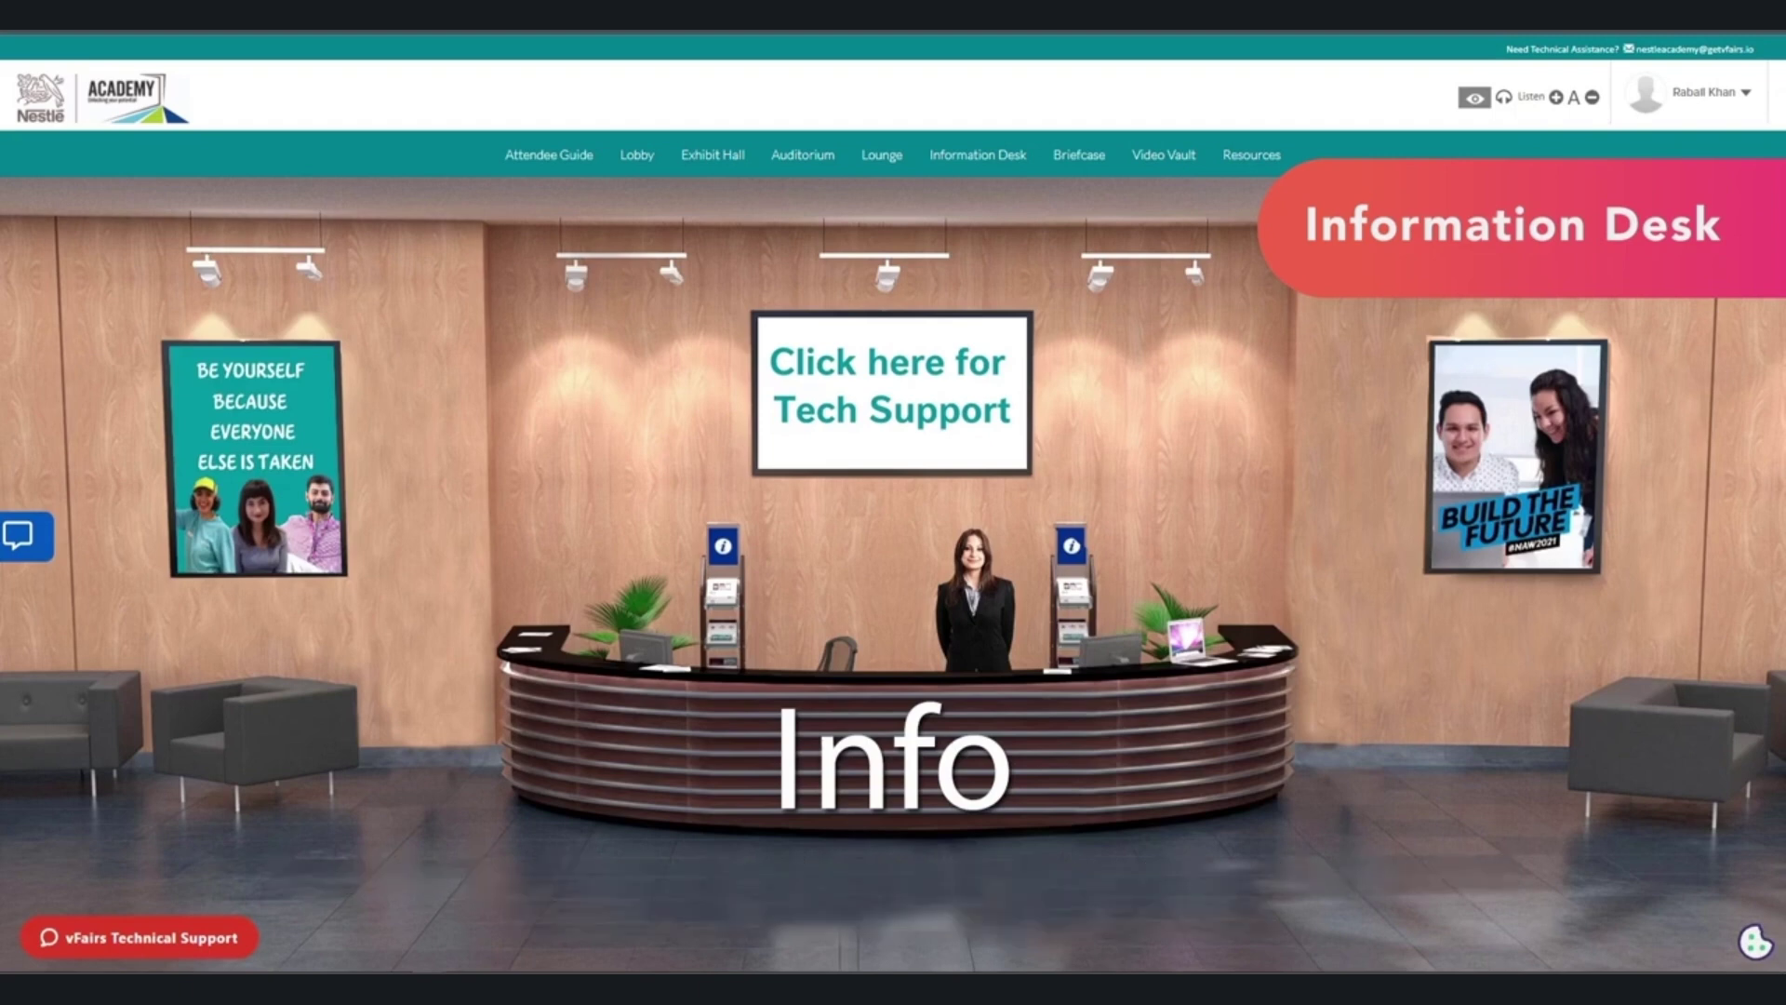
Open the event chat, close it to view the information desk, then reopen it.
left_click(23, 537)
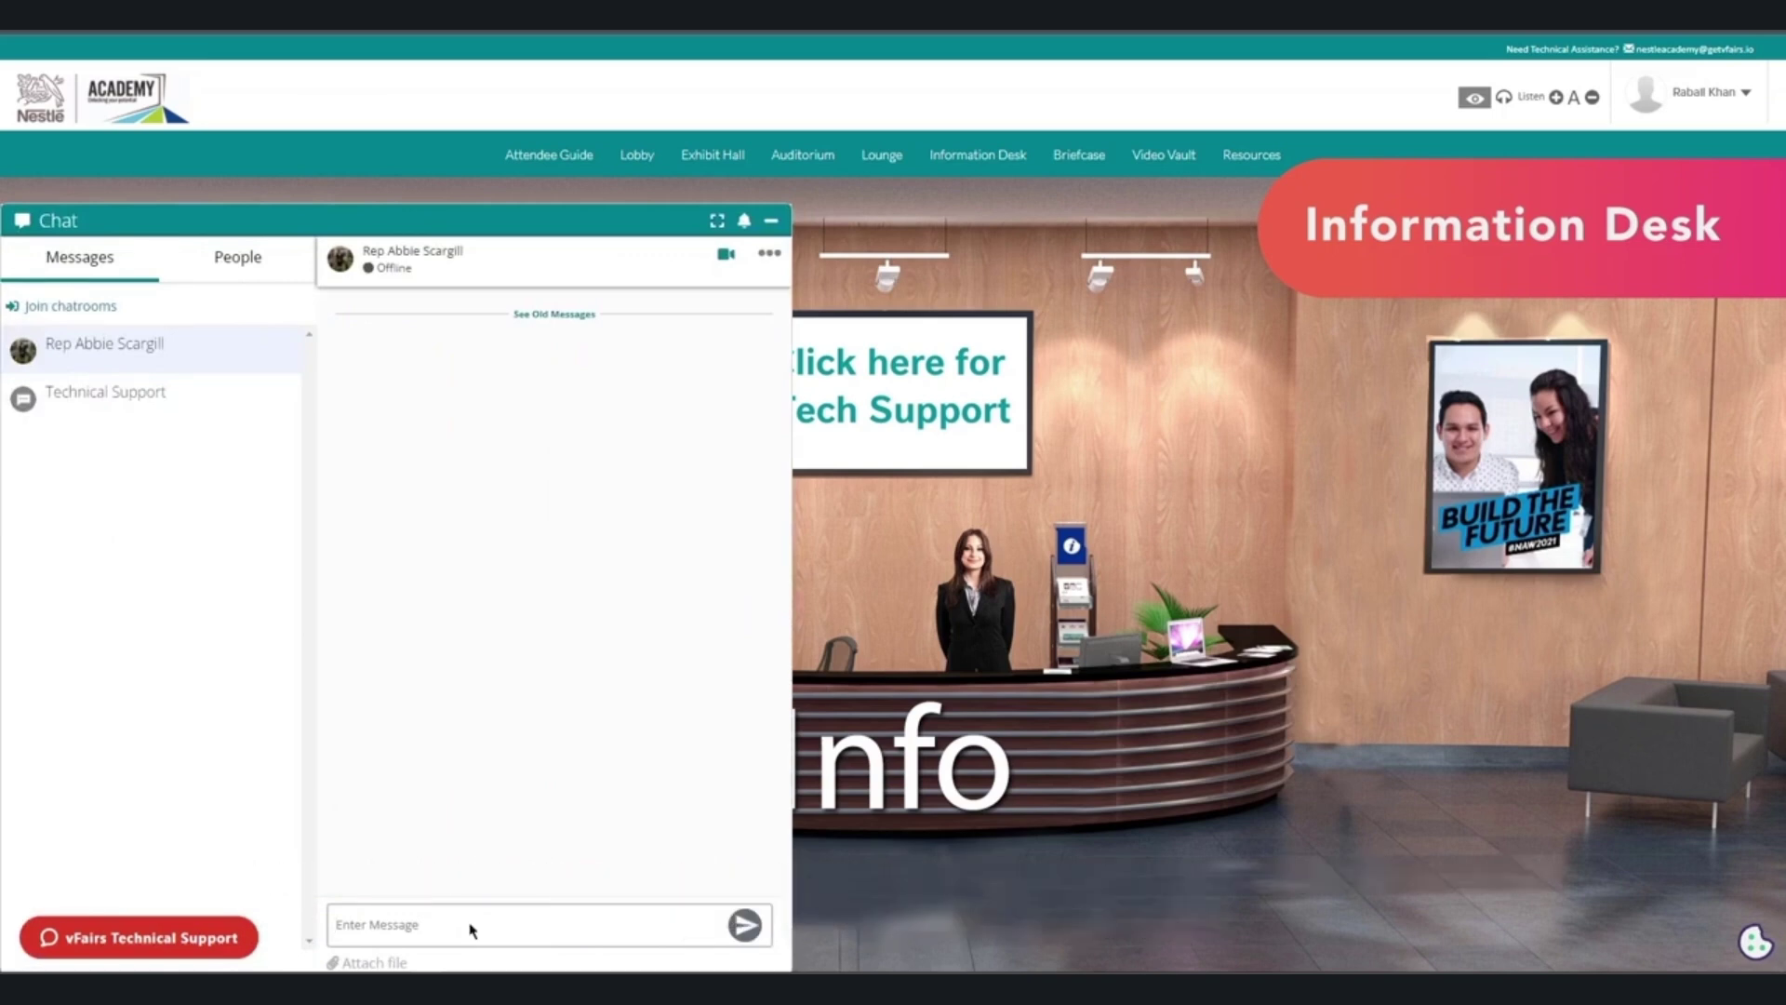
left_click(768, 226)
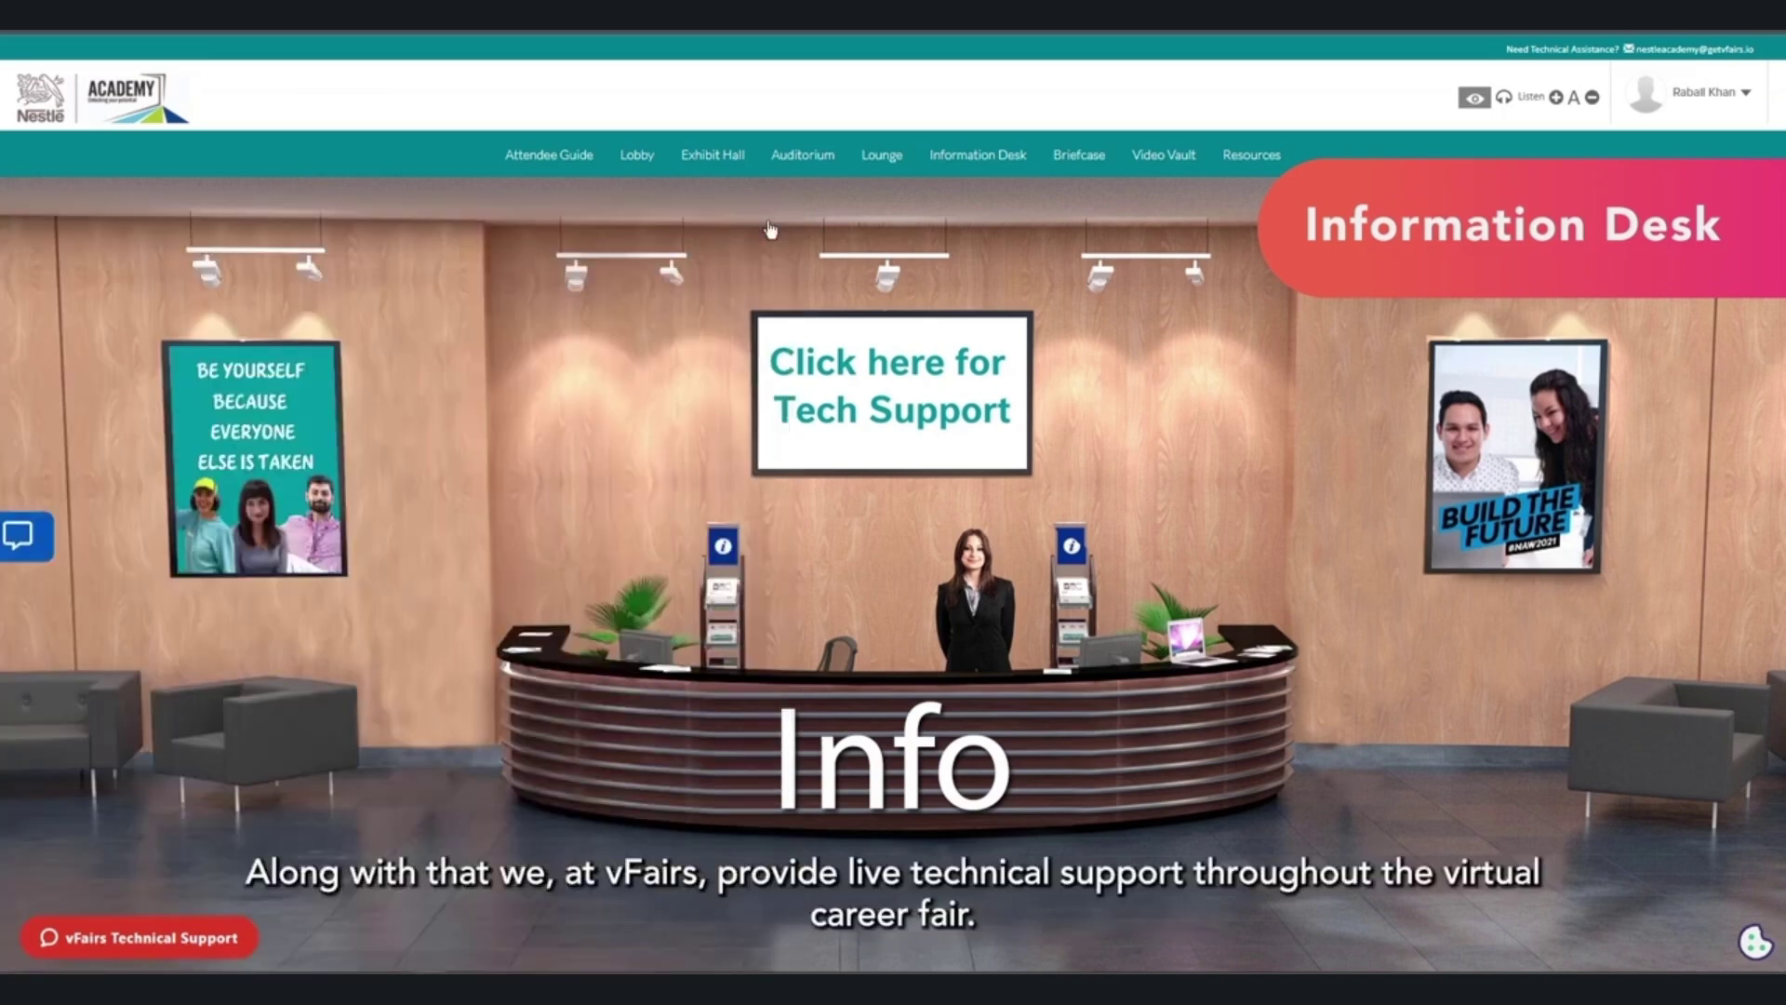
left_click(946, 415)
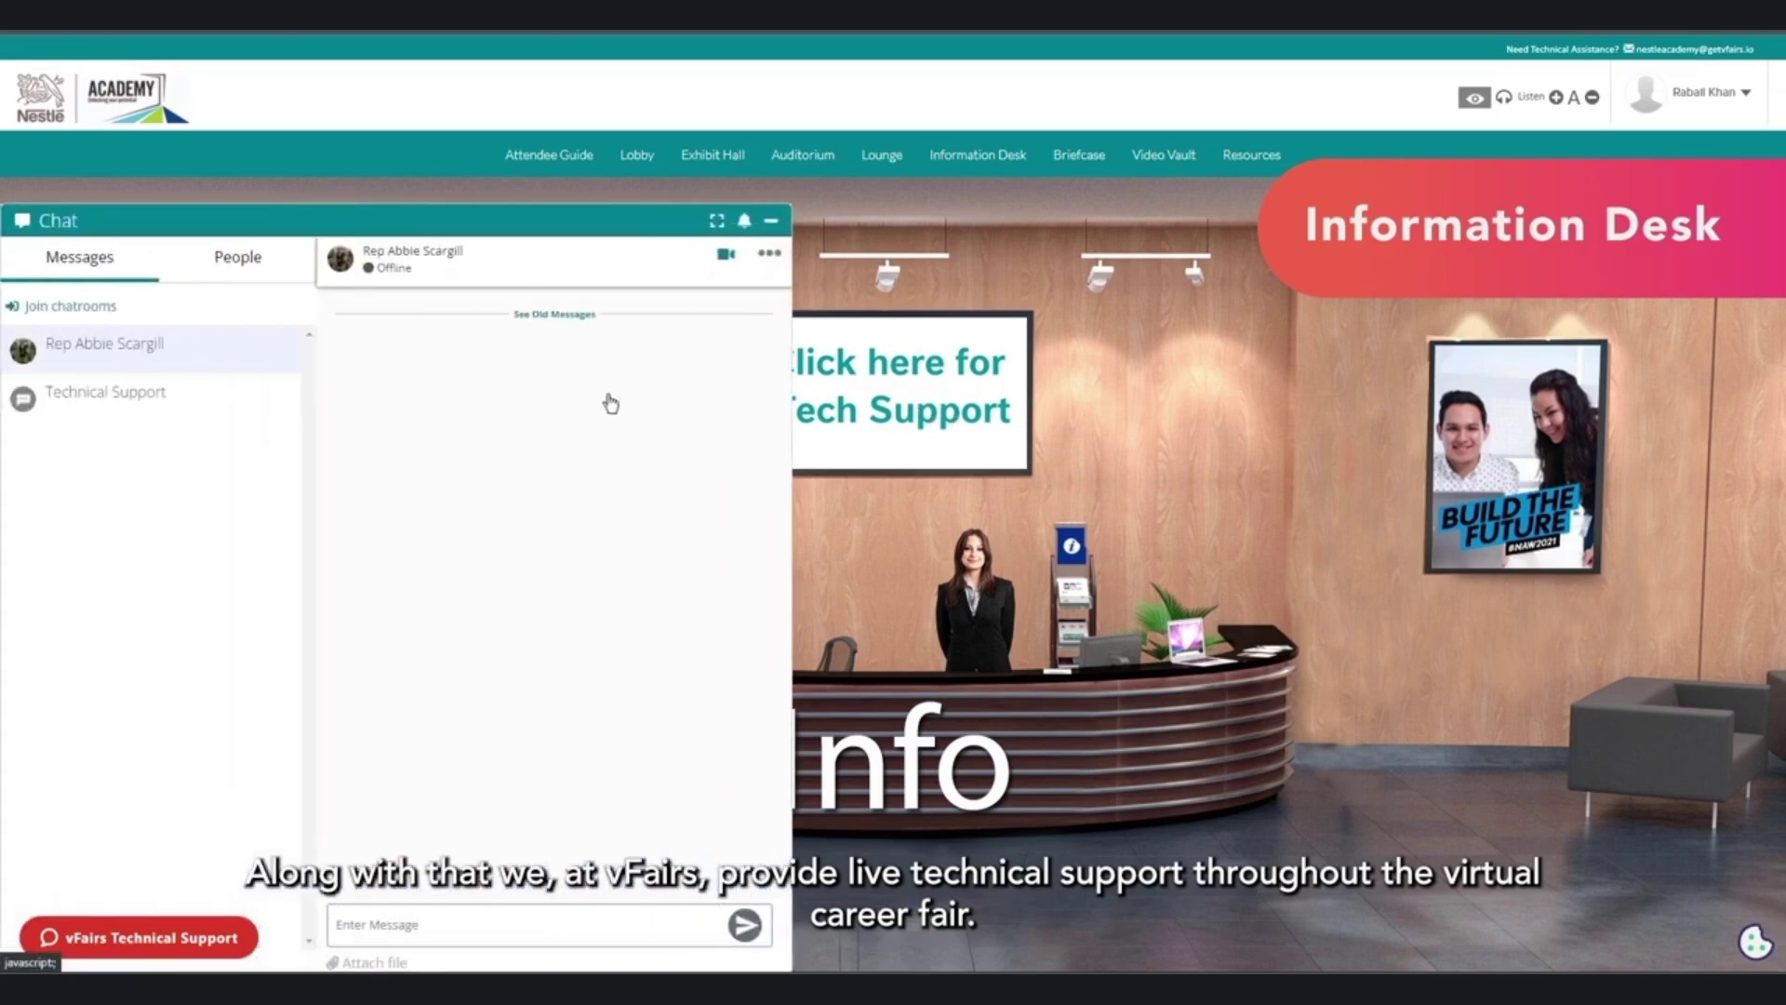
Enter the Technical Support chatroom and list its Chatroom Users.
left_click(240, 394)
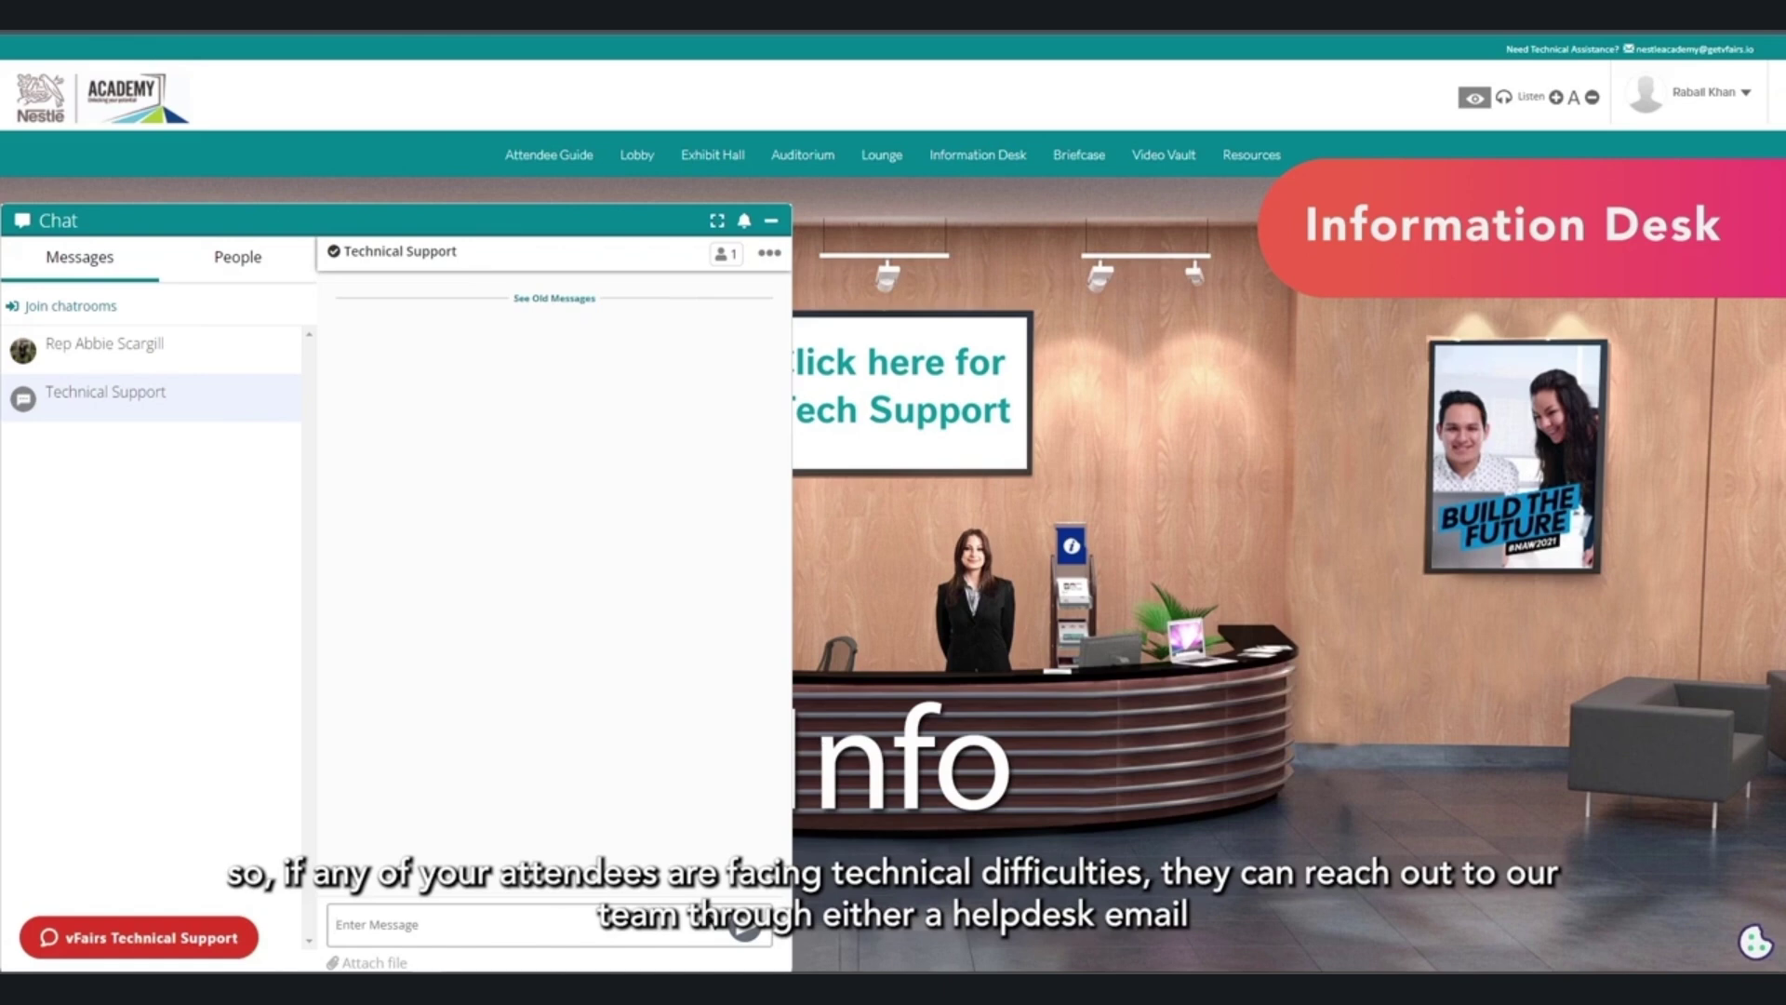
left_click(767, 256)
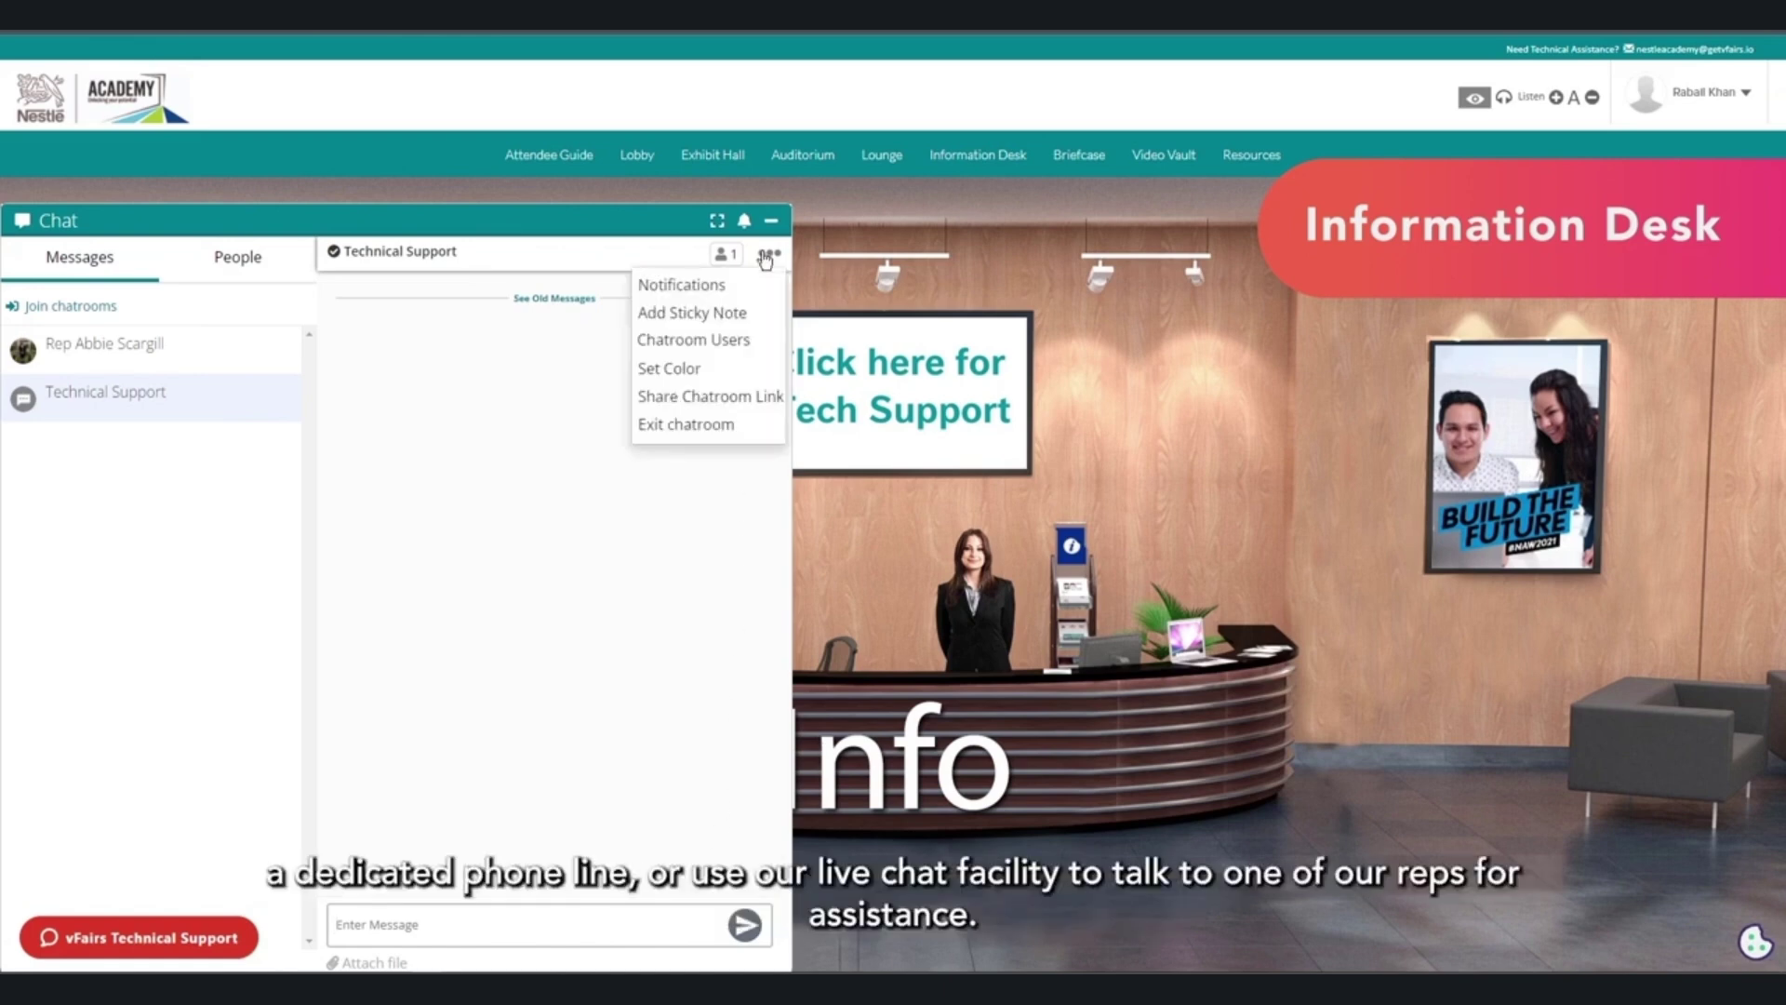
left_click(697, 341)
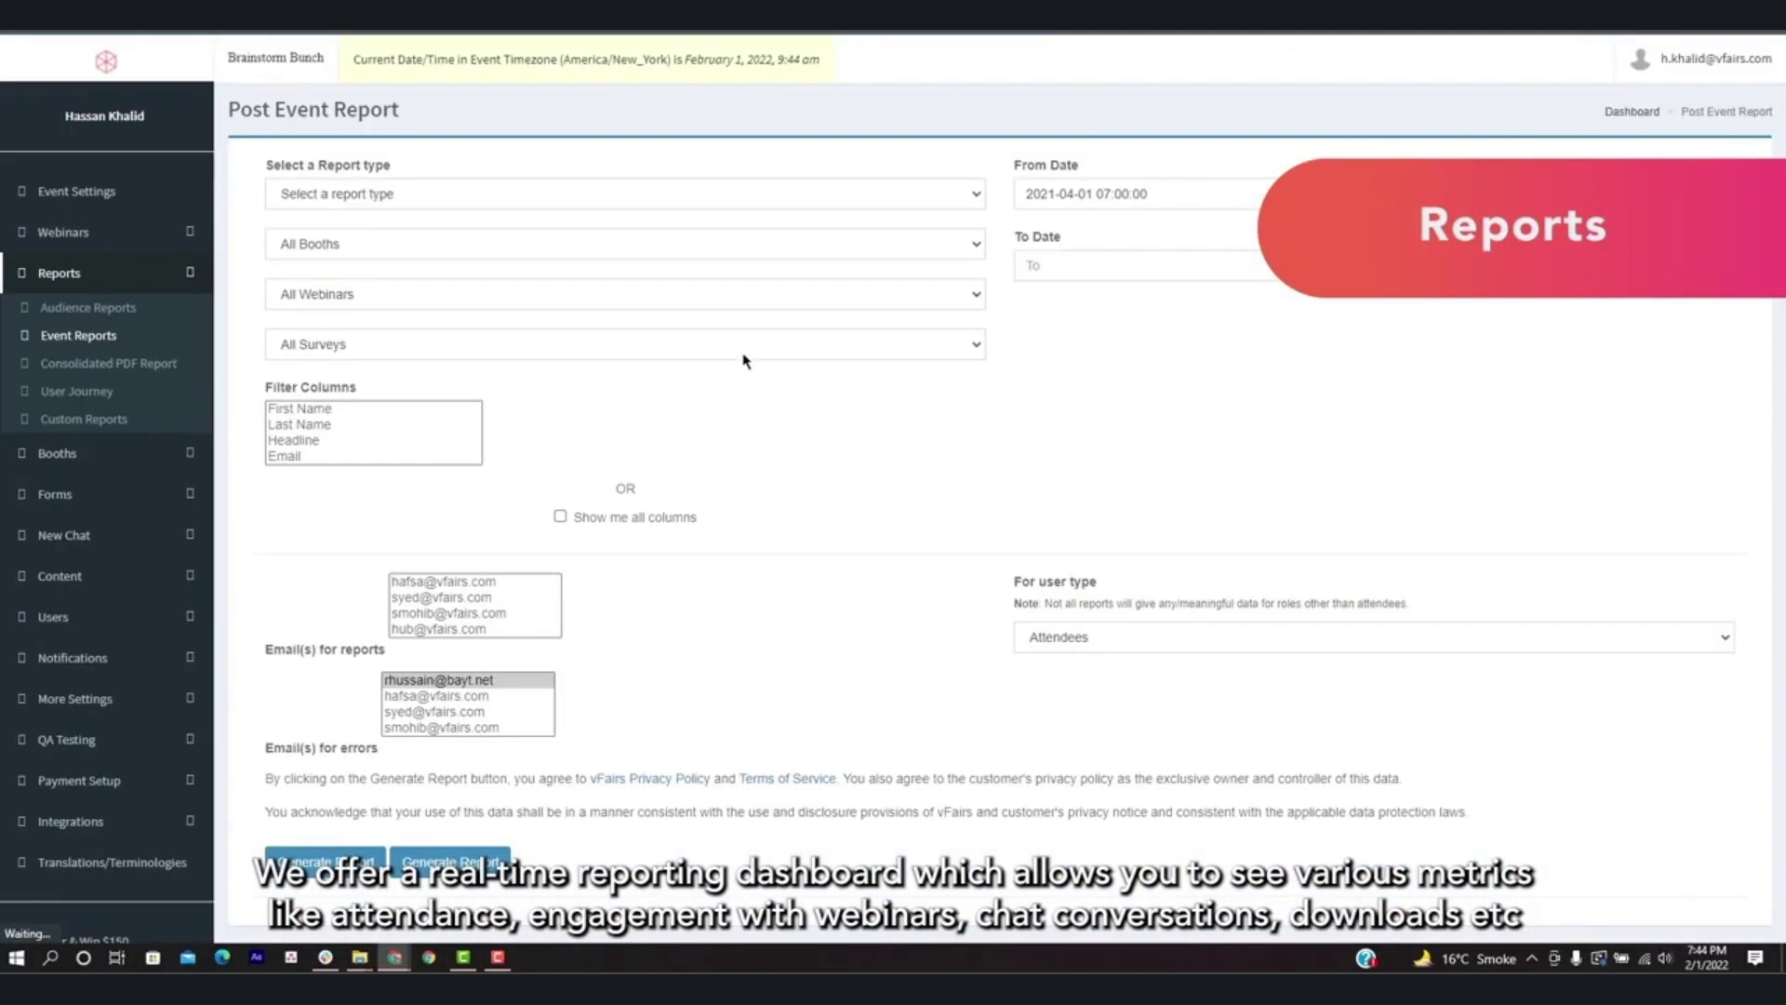
Choose Event Attendance Summary Report in the post-event report type dropdown.
left_click(732, 194)
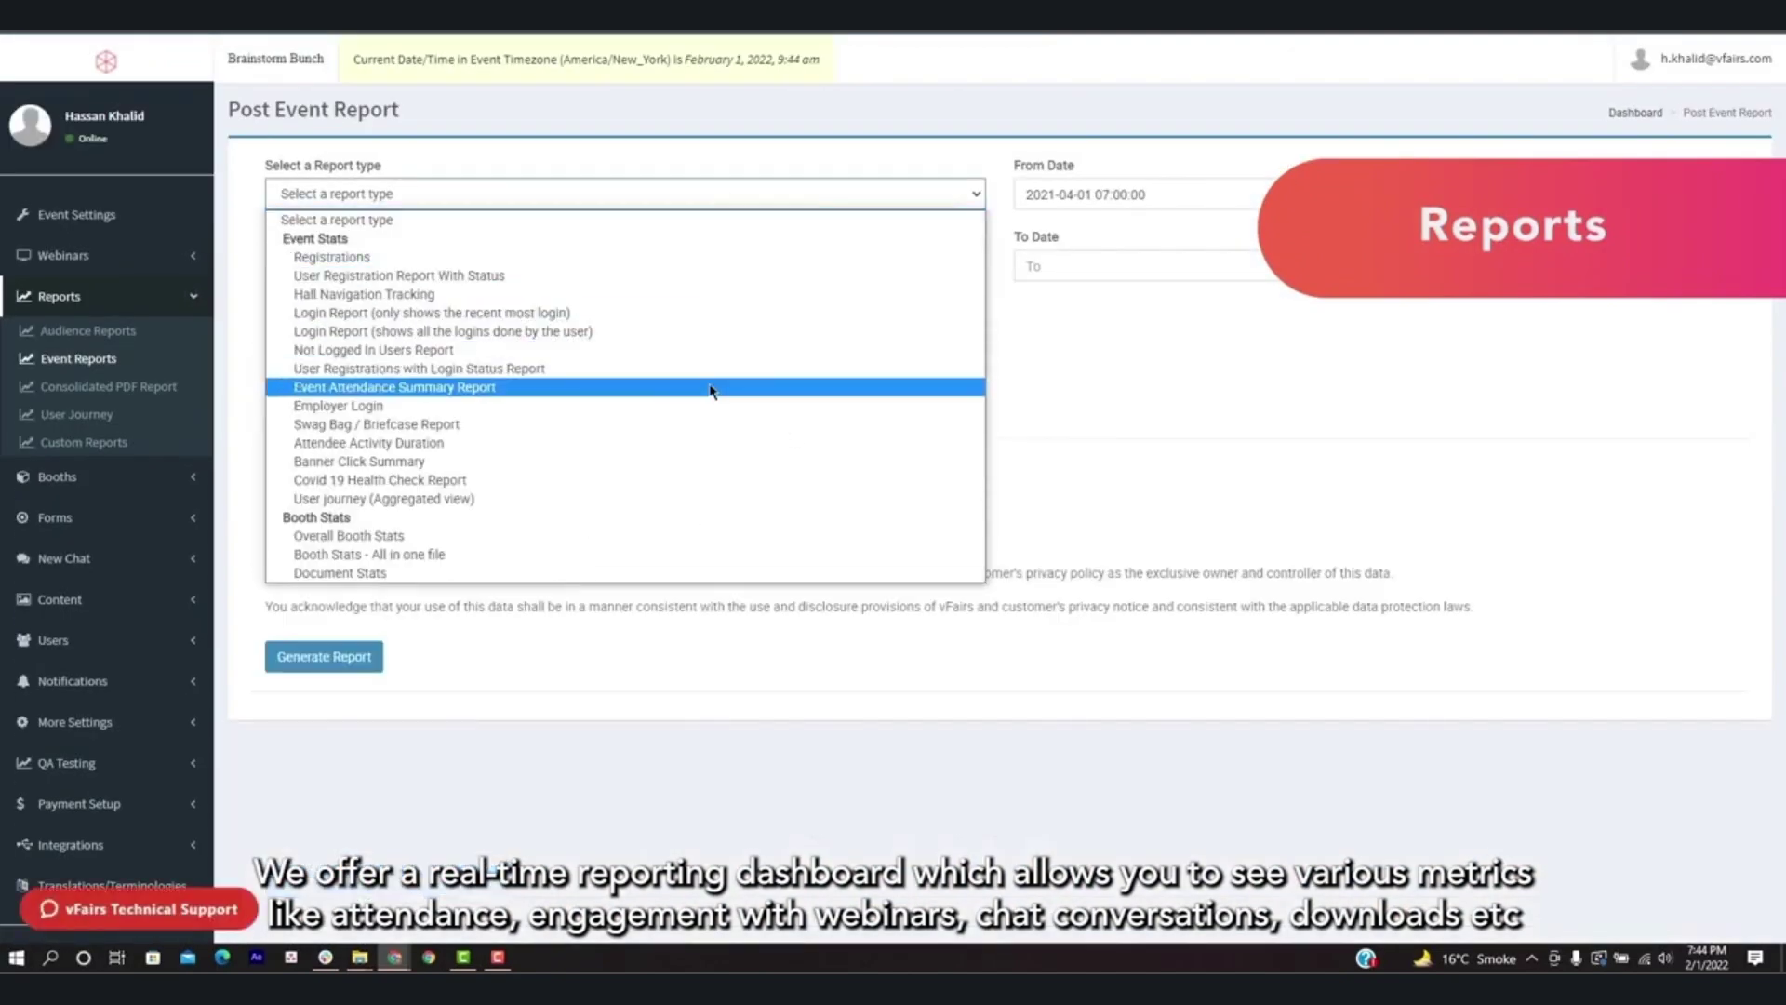
left_click(710, 390)
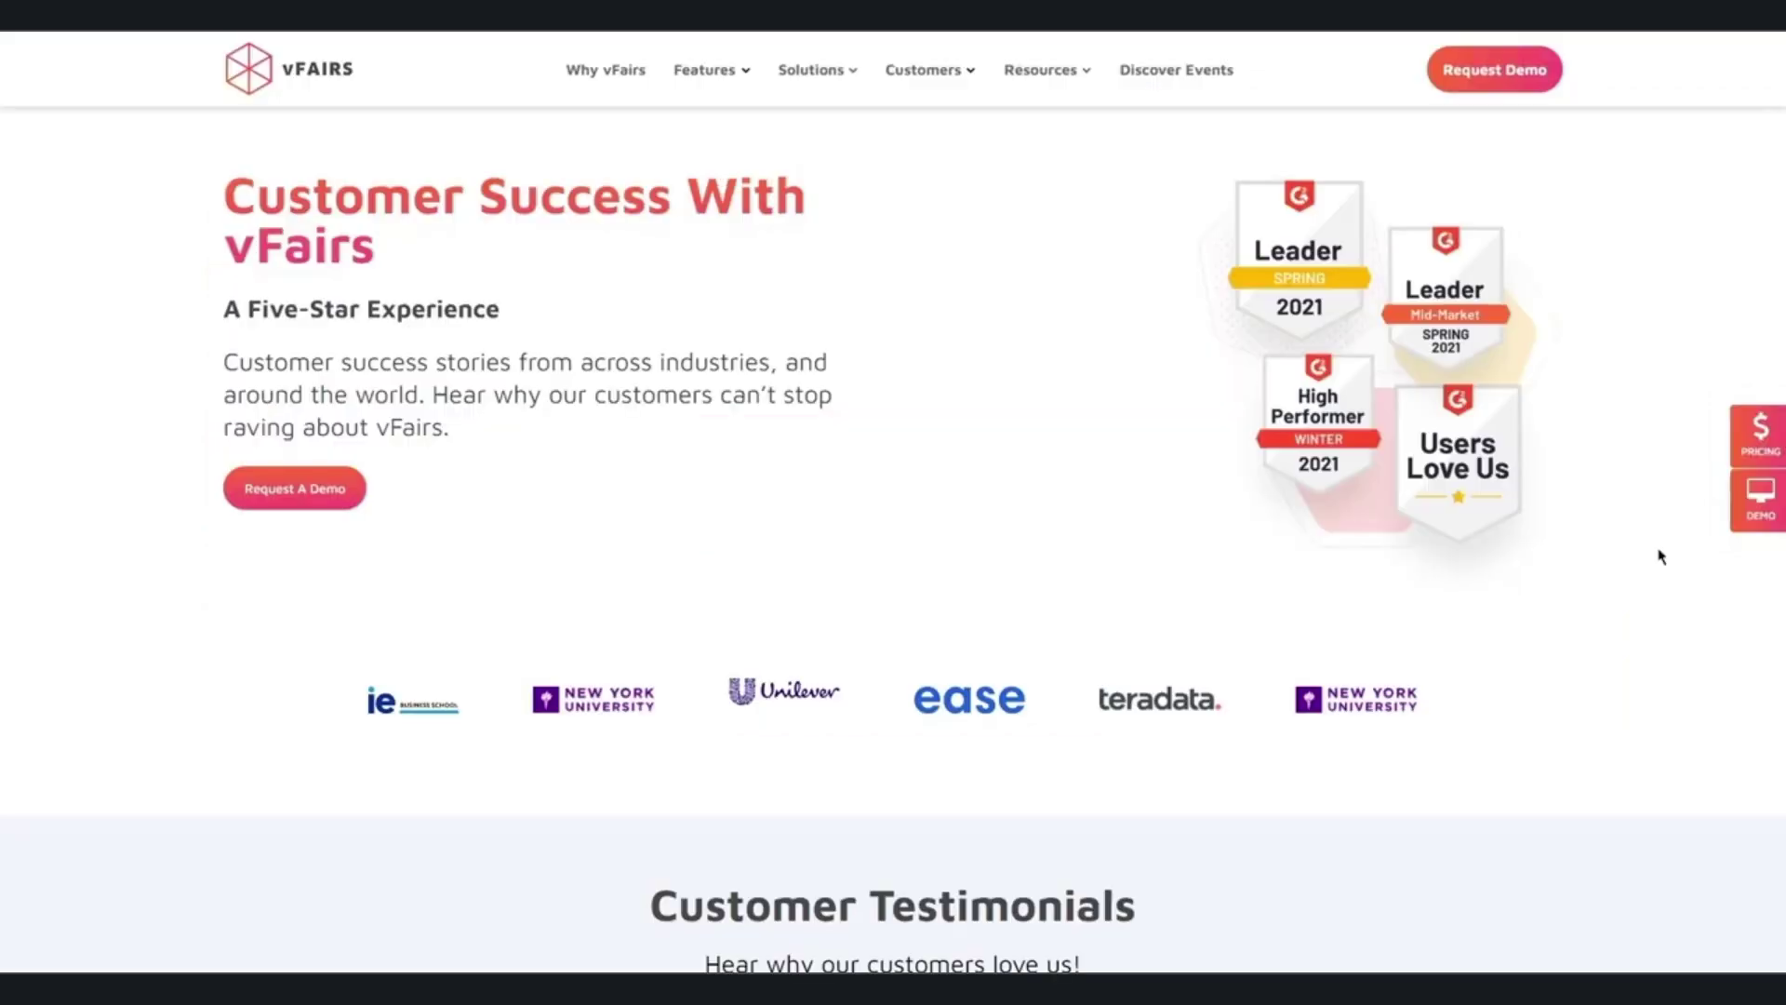
scroll(1660, 583, "down", 1)
scroll(1664, 611, "down", 2)
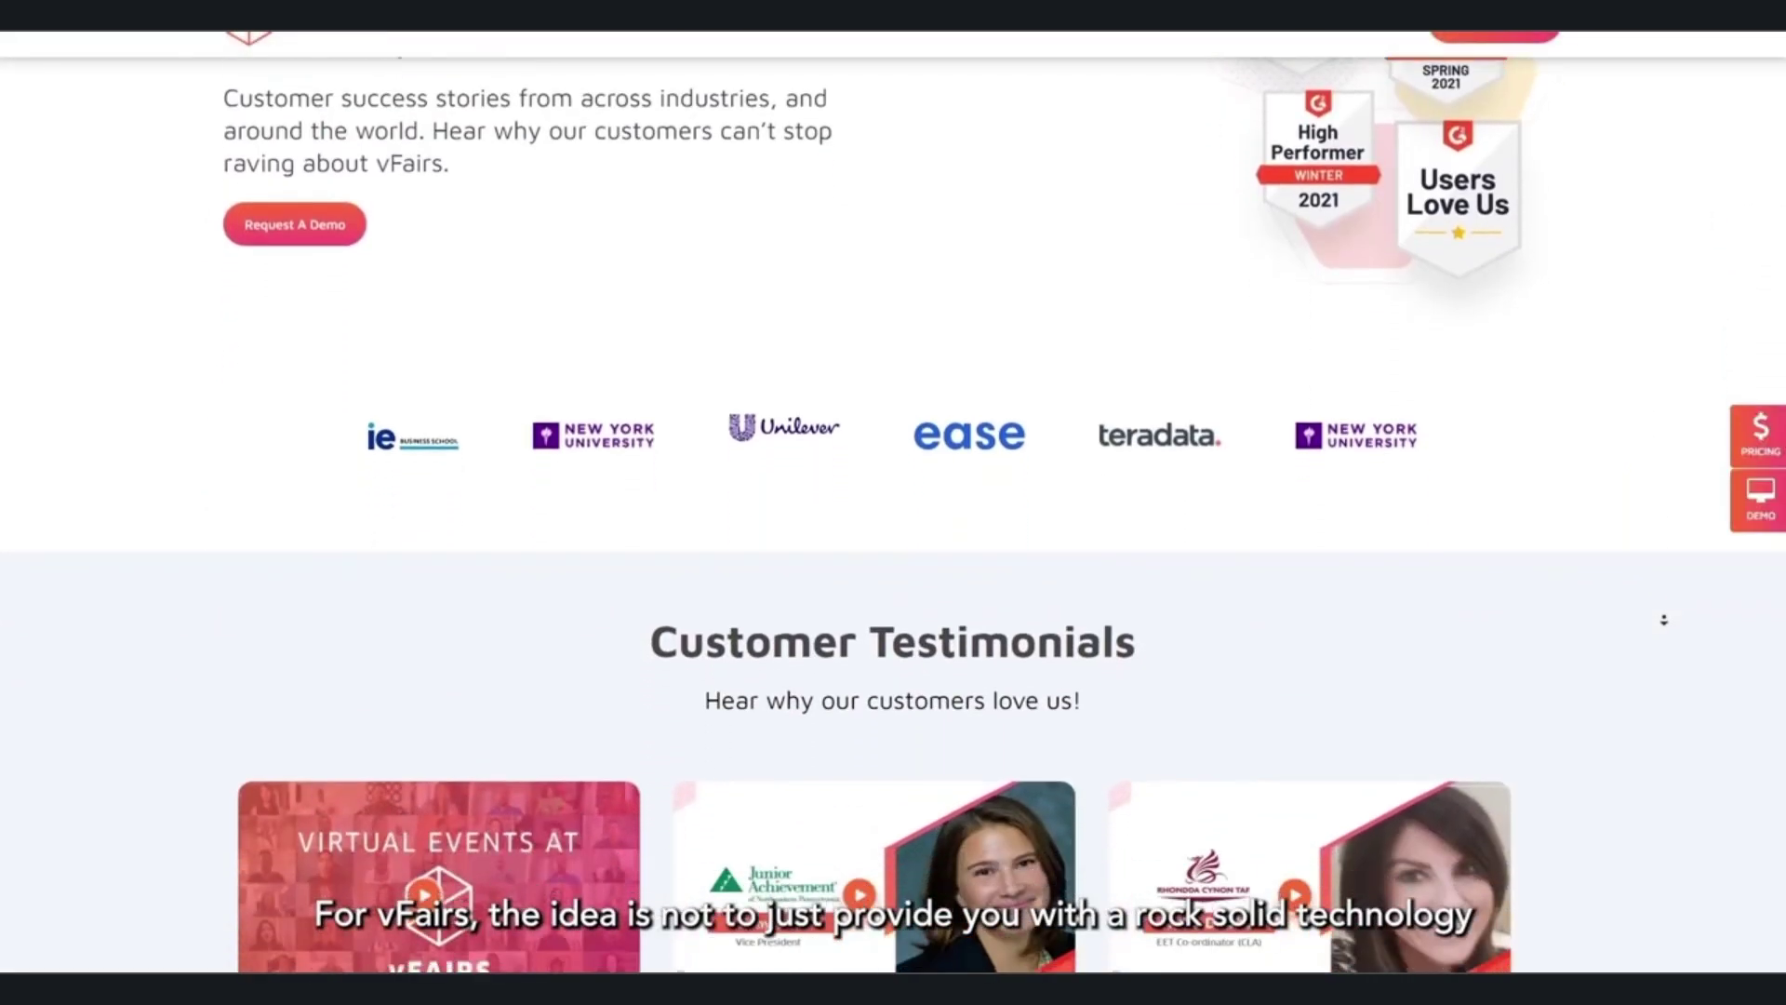
scroll(1663, 614, "down", 3)
scroll(1664, 618, "down", 3)
scroll(1663, 624, "down", 3)
scroll(1665, 623, "down", 3)
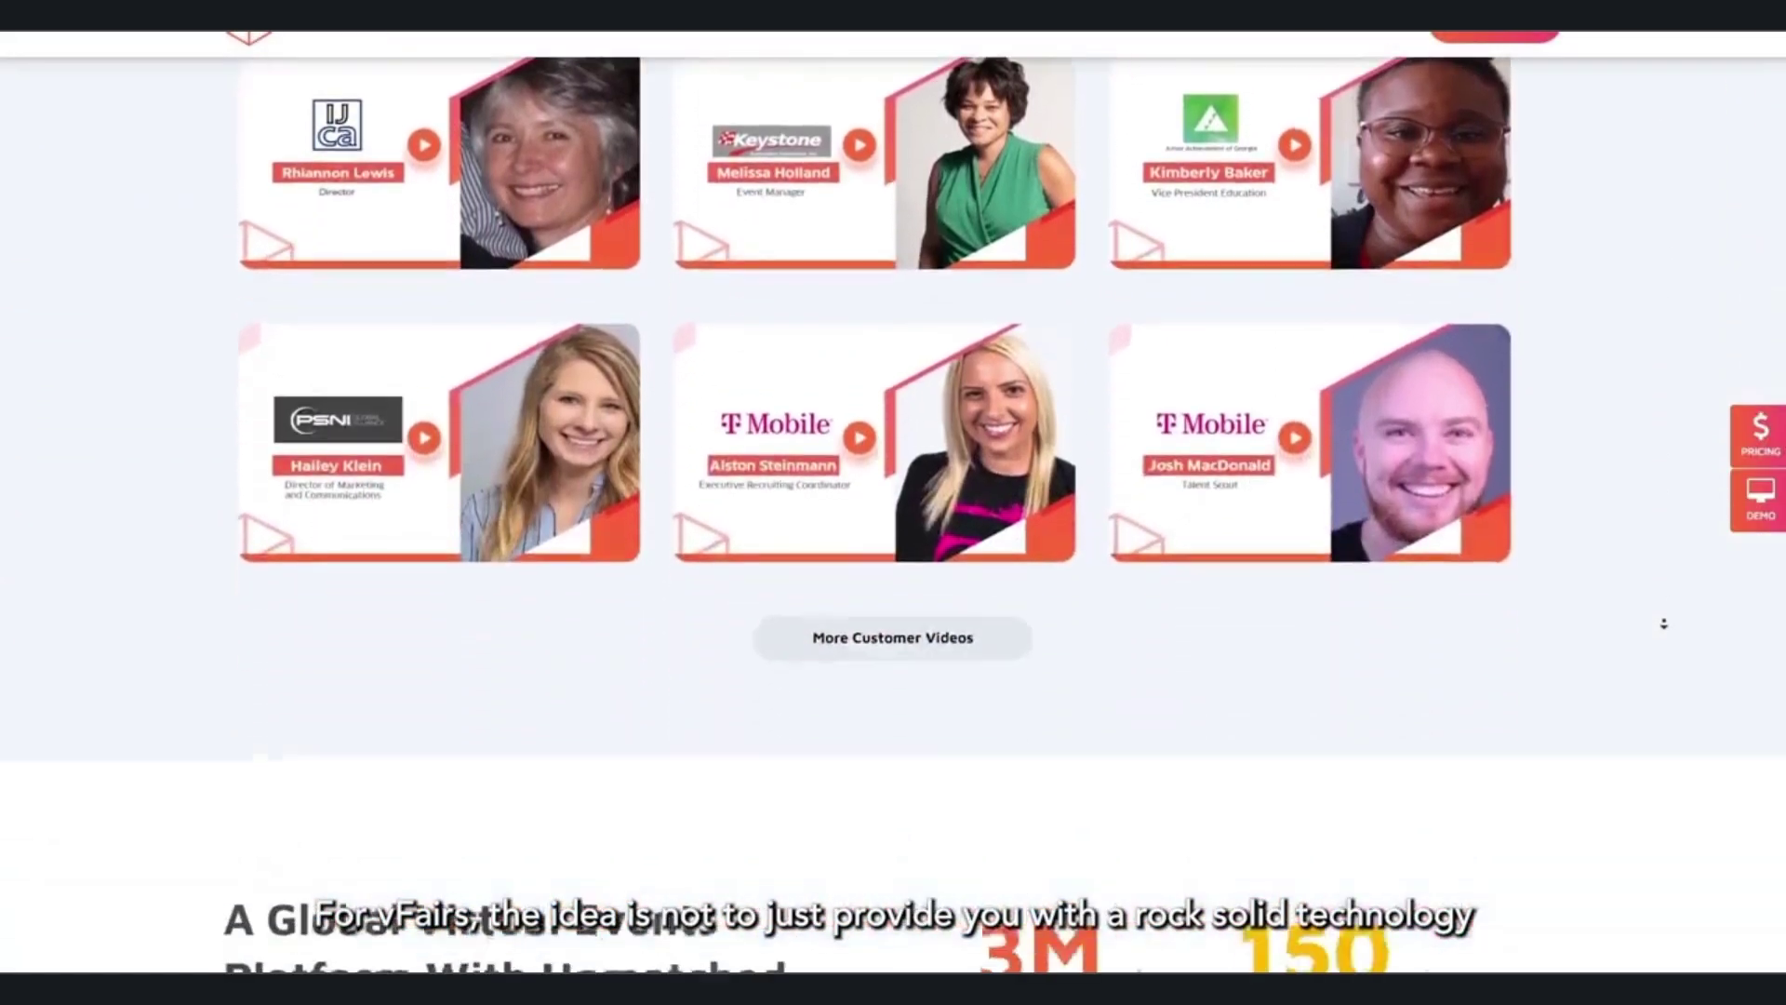
scroll(1663, 623, "down", 3)
scroll(1664, 624, "down", 3)
scroll(1664, 624, "down", 3)
scroll(1665, 624, "down", 3)
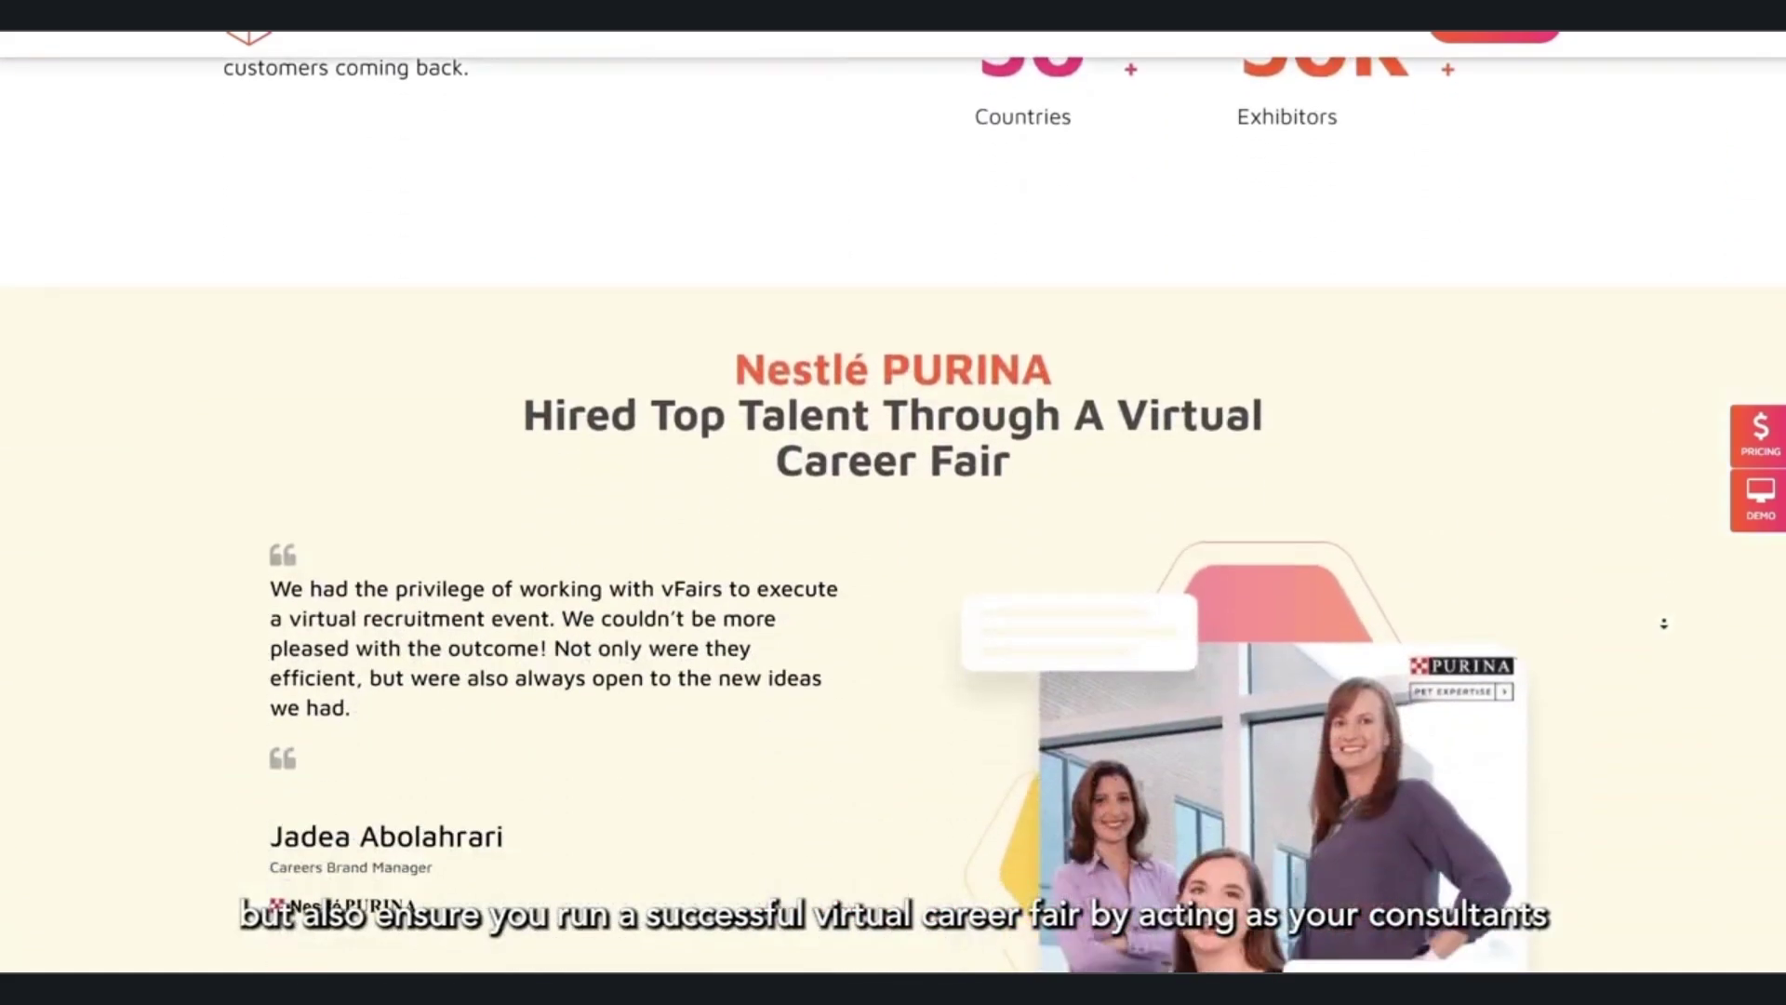
scroll(1664, 625, "down", 2)
scroll(1664, 626, "down", 3)
scroll(1663, 629, "down", 3)
scroll(1664, 629, "down", 3)
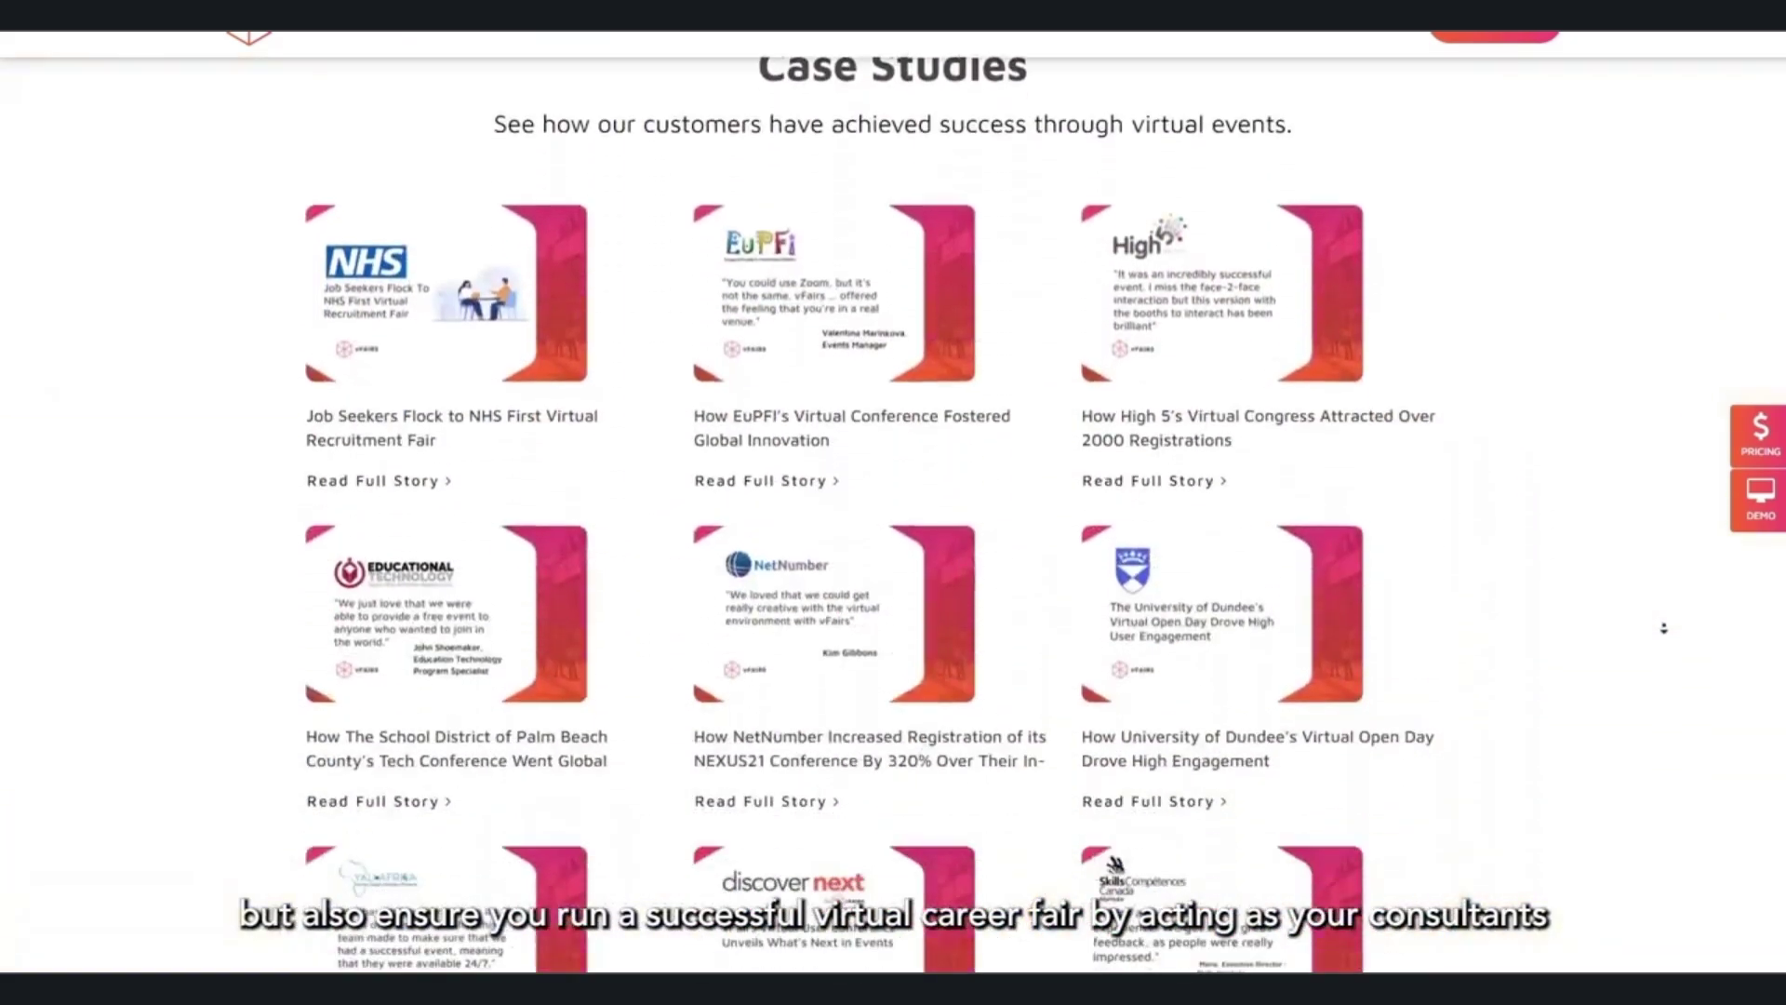
scroll(1663, 629, "down", 3)
scroll(1664, 625, "down", 3)
scroll(1663, 624, "down", 3)
scroll(1663, 623, "down", 3)
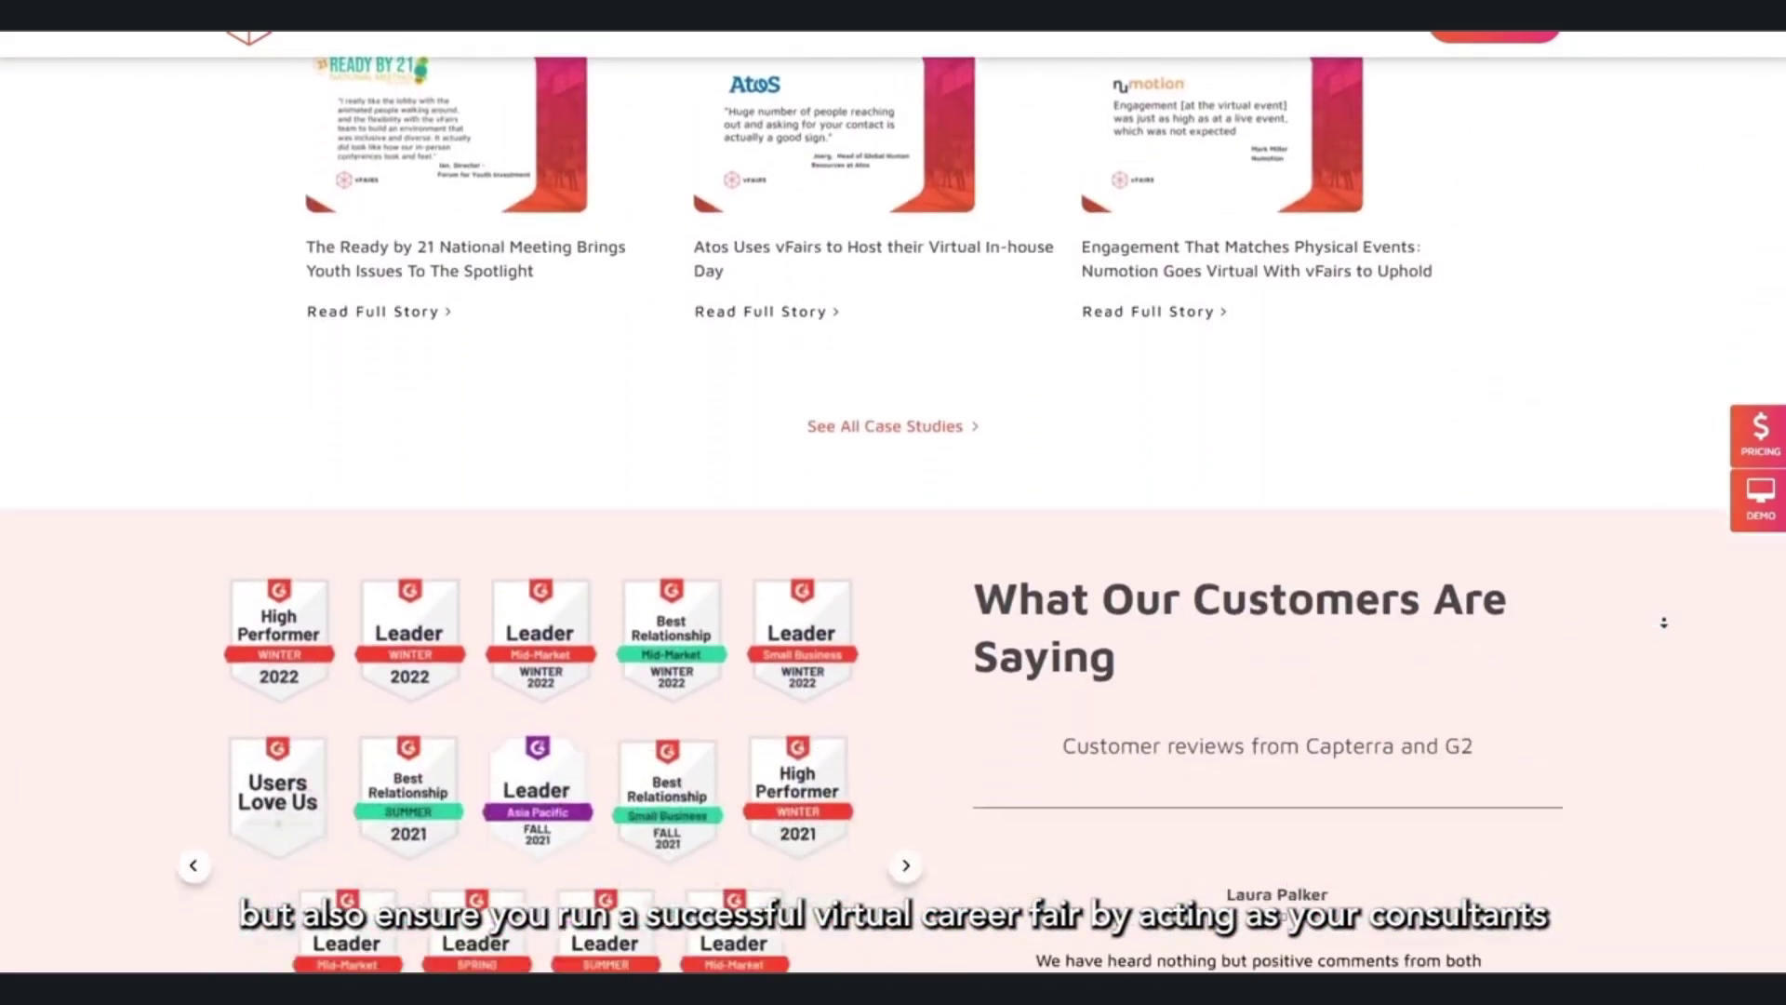
scroll(1663, 623, "down", 3)
scroll(1664, 623, "down", 3)
scroll(1664, 623, "down", 3)
scroll(1664, 623, "down", 3)
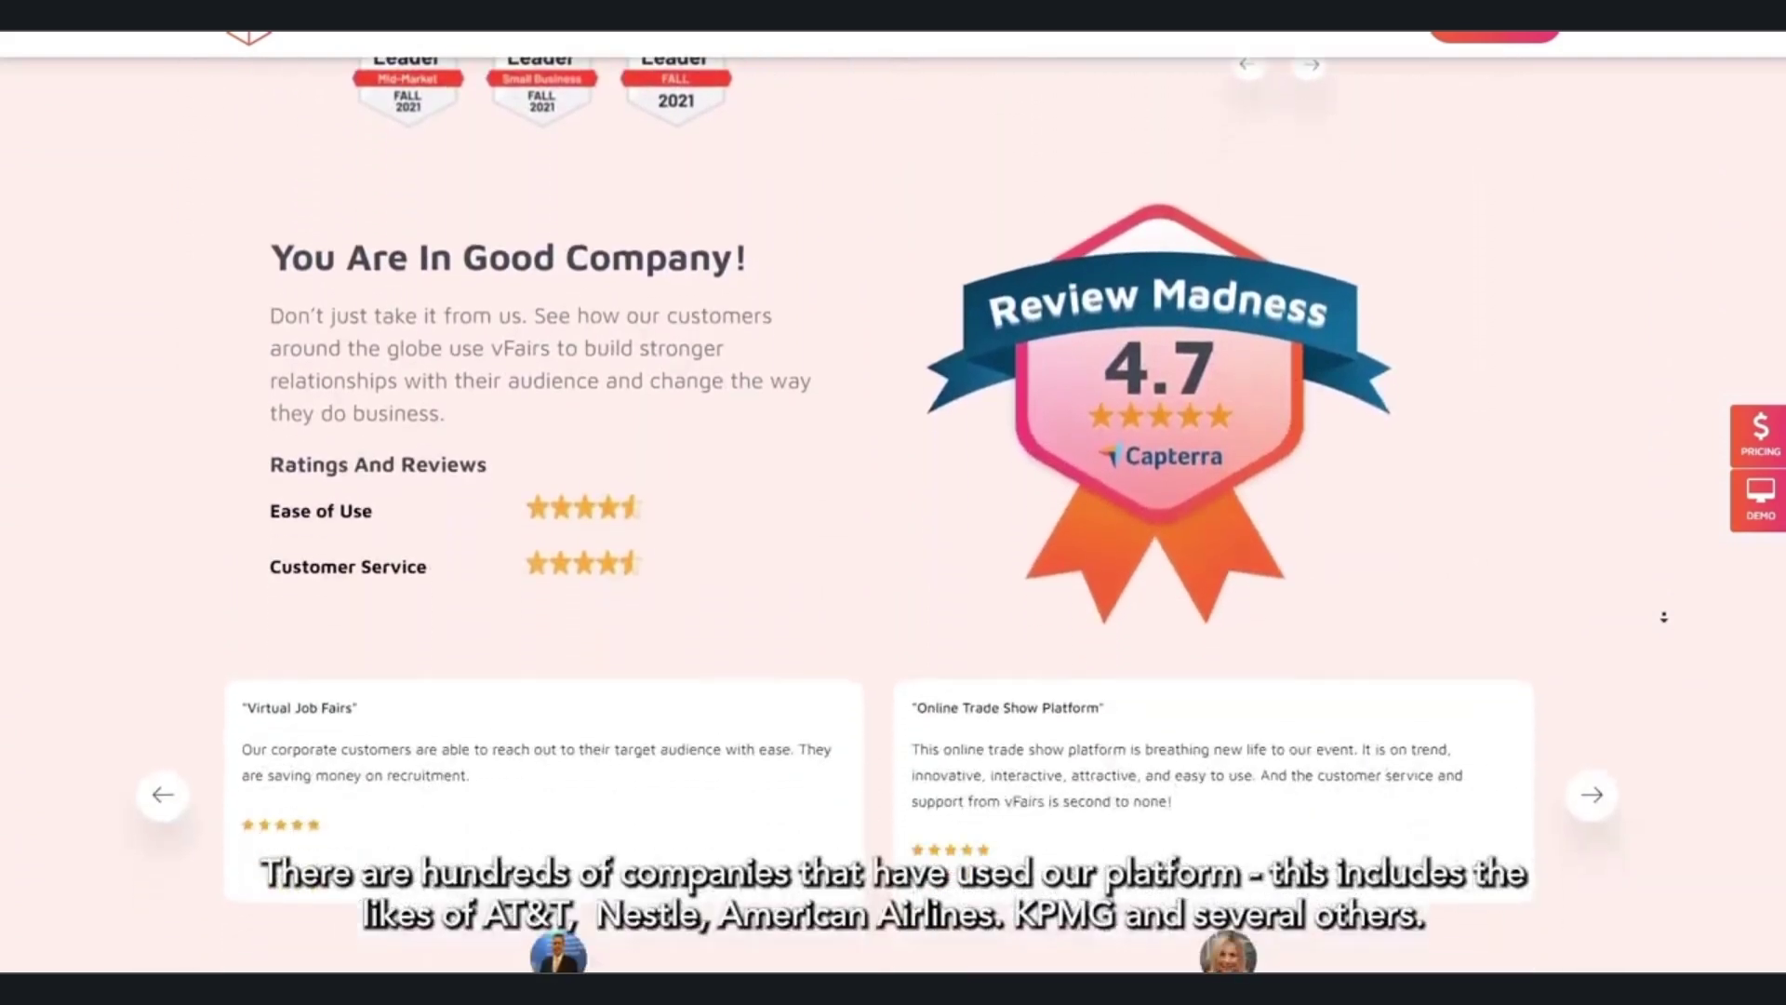
scroll(1663, 614, "down", 2)
scroll(1664, 602, "down", 3)
scroll(1662, 588, "down", 2)
scroll(1662, 588, "down", 1)
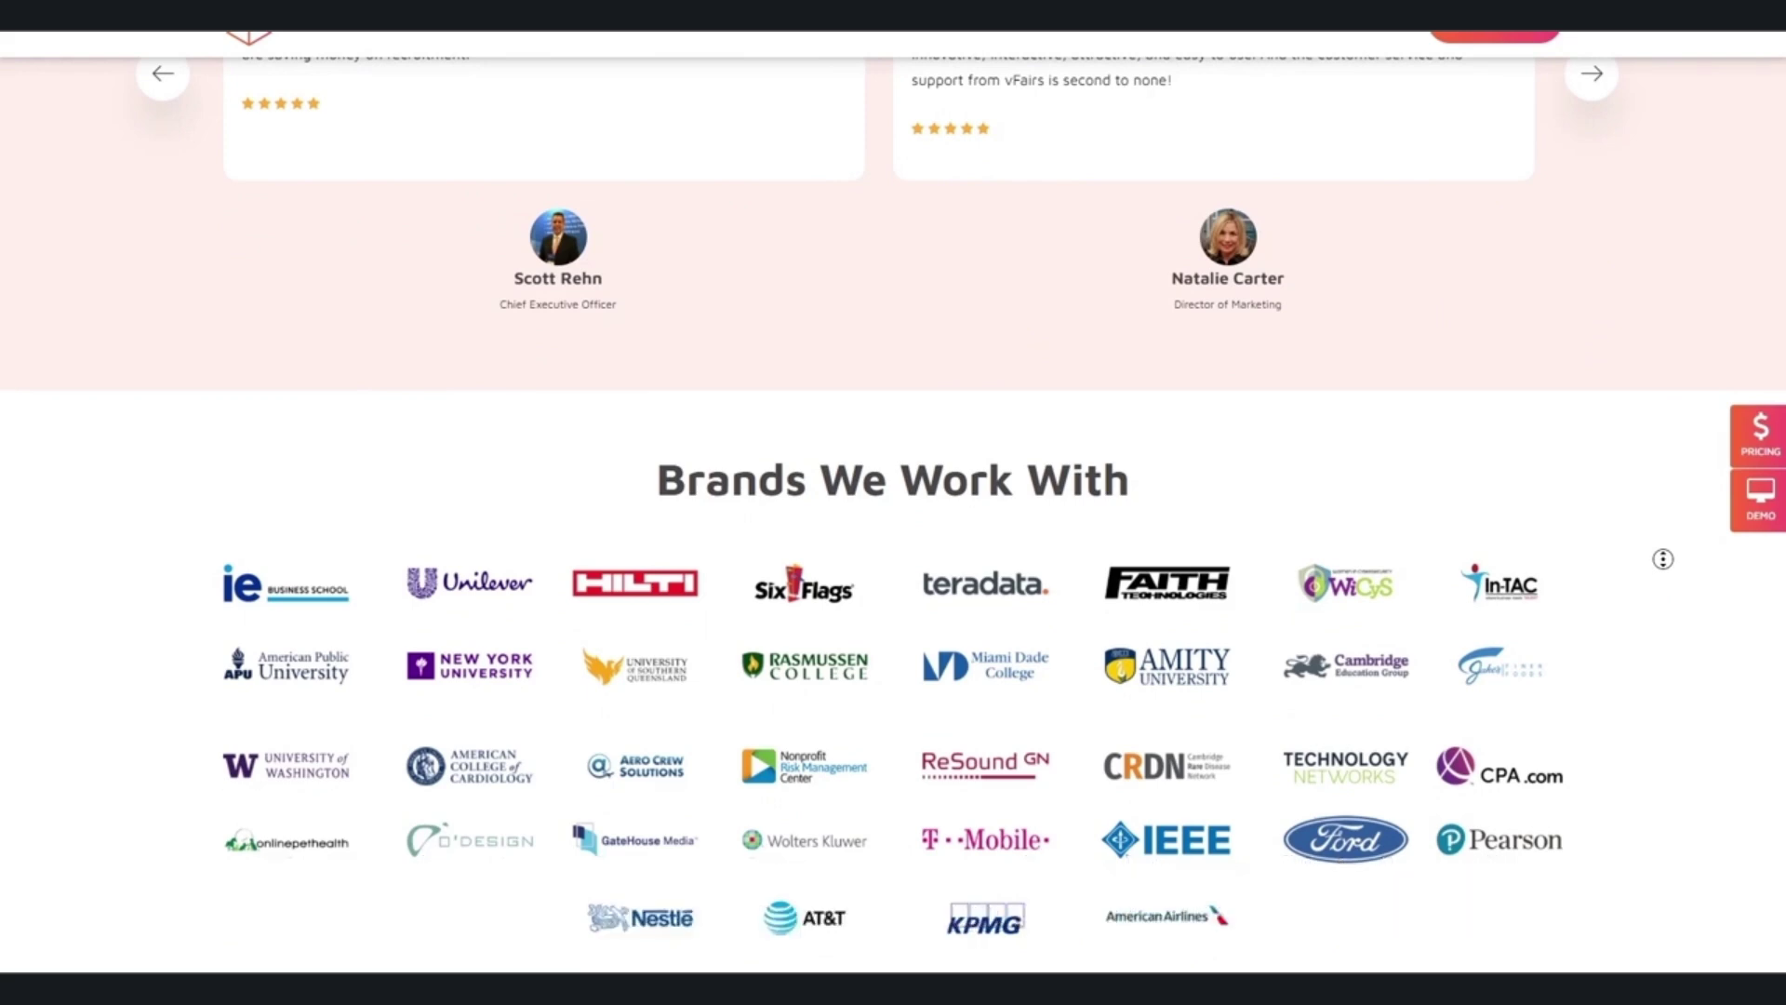
scroll(1659, 516, "up", 2)
scroll(1659, 503, "up", 2)
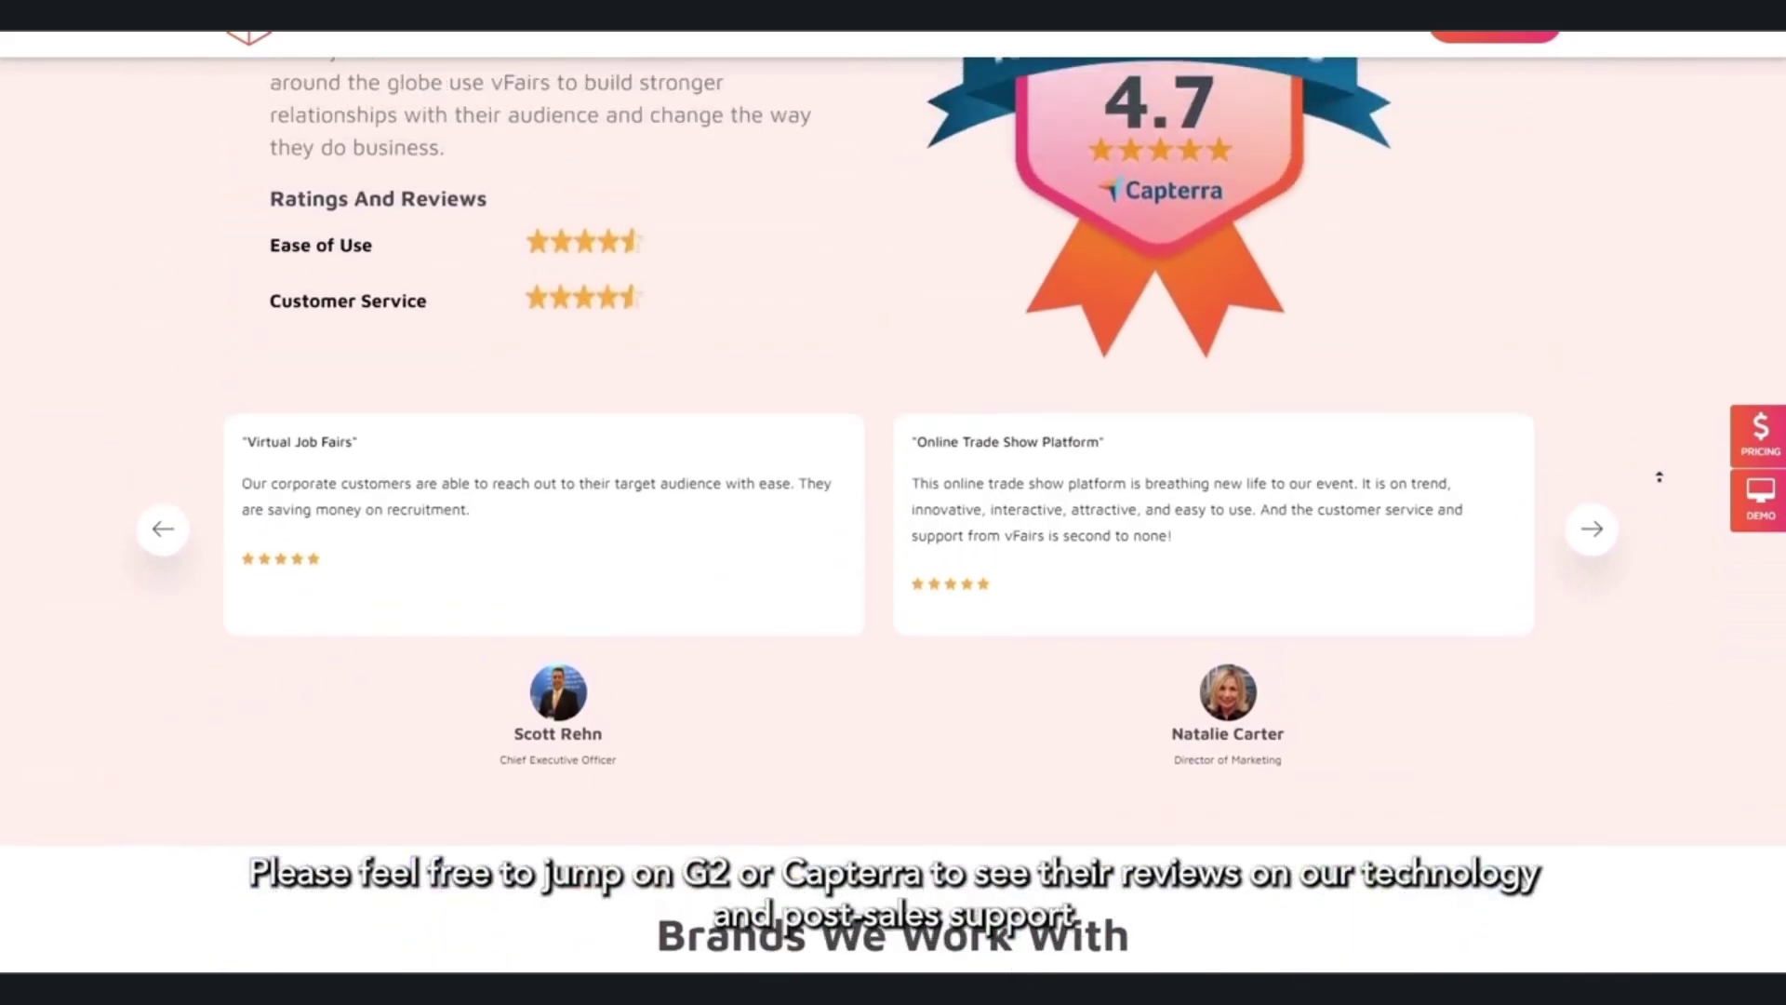
scroll(1656, 488, "up", 2)
scroll(1658, 481, "up", 2)
scroll(1658, 488, "up", 2)
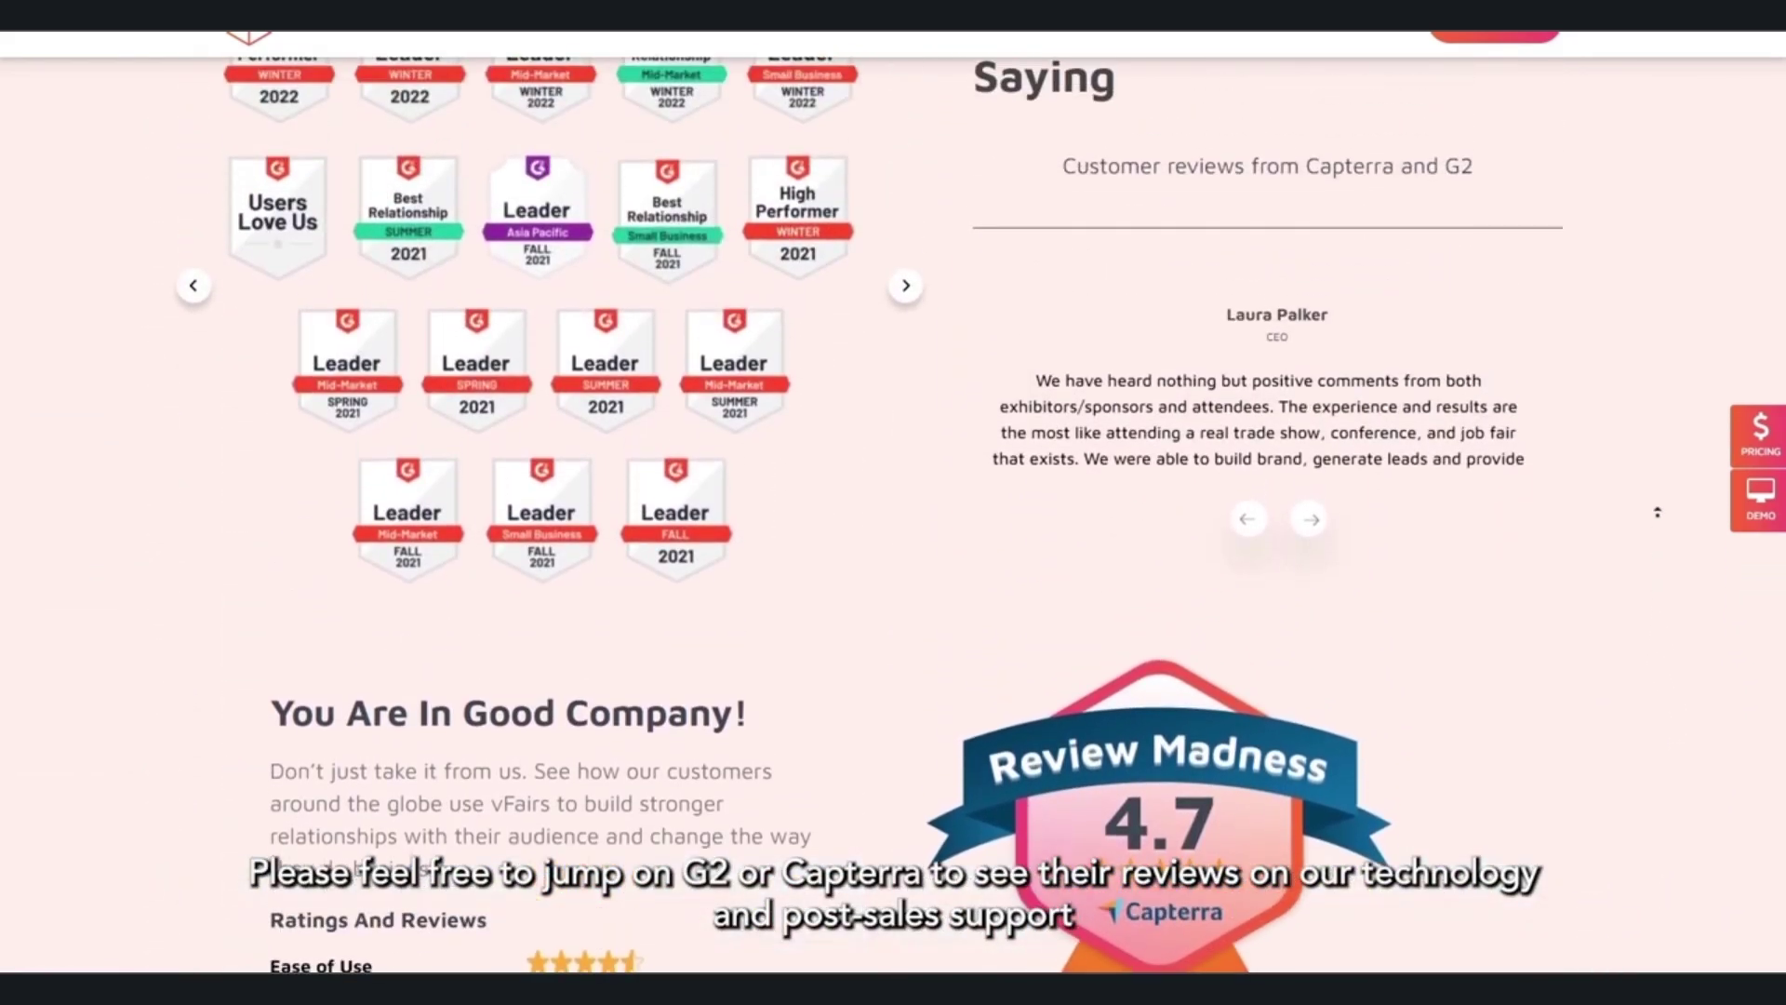
scroll(1658, 508, "up", 1)
scroll(1660, 523, "up", 1)
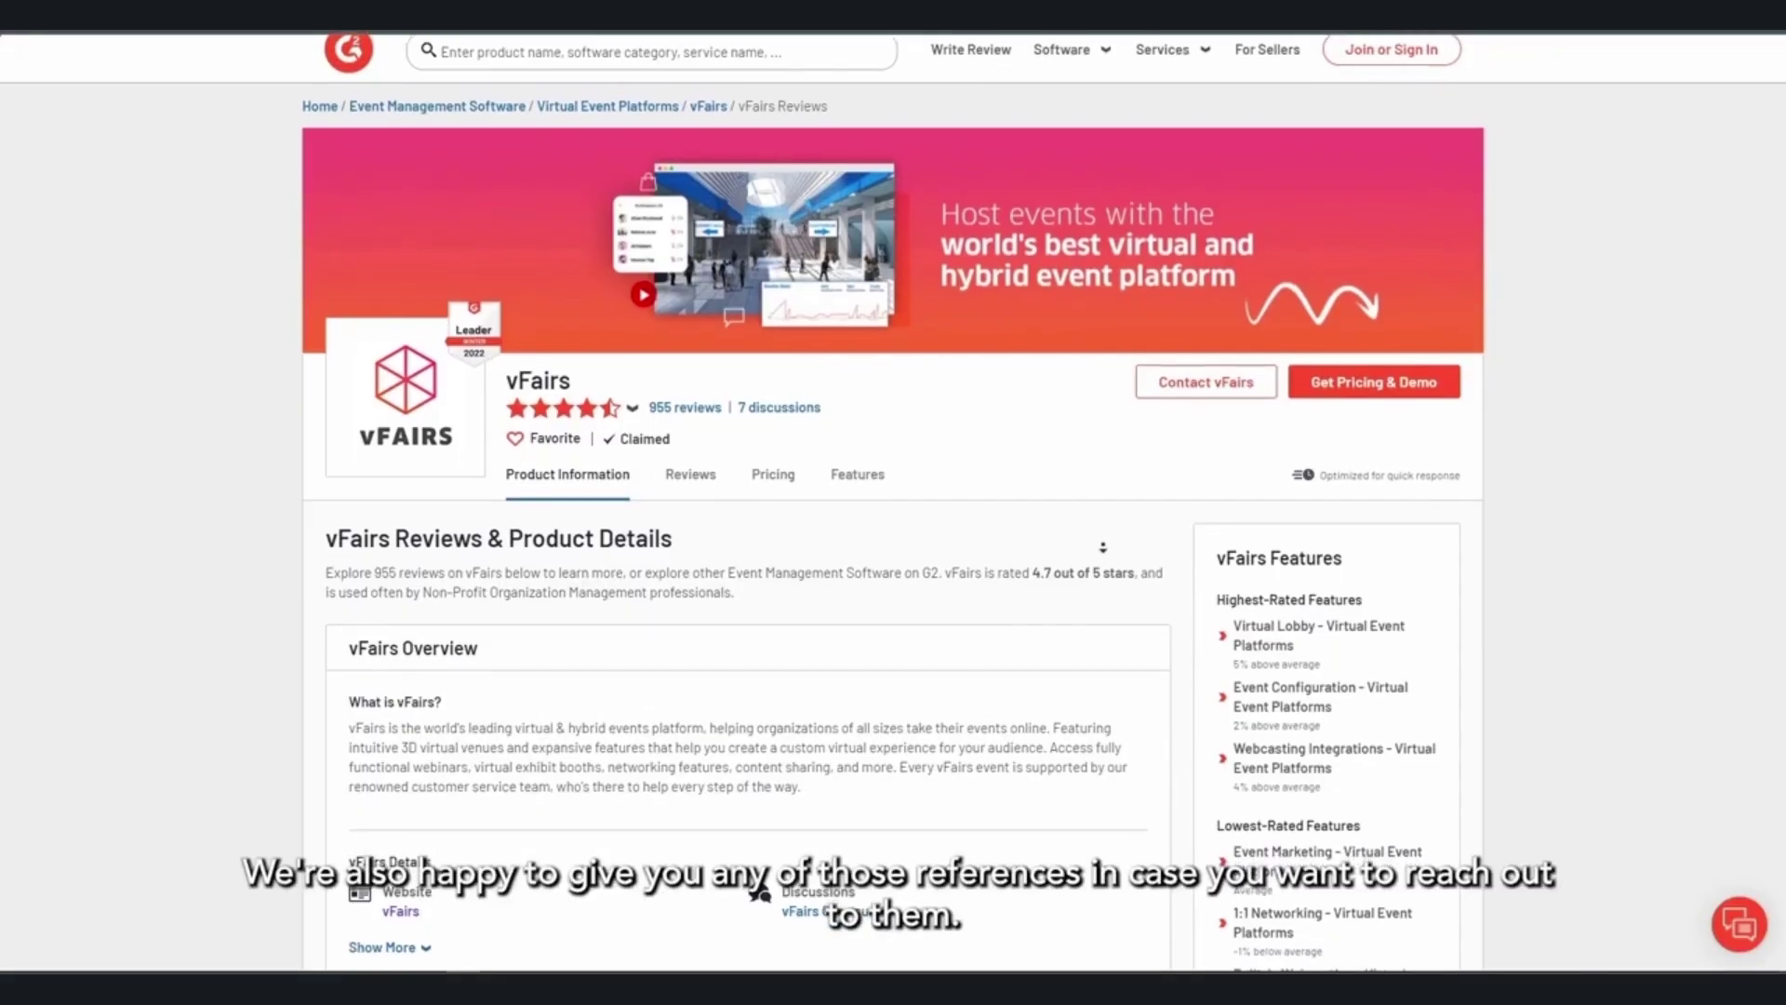
scroll(1103, 547, "down", 1)
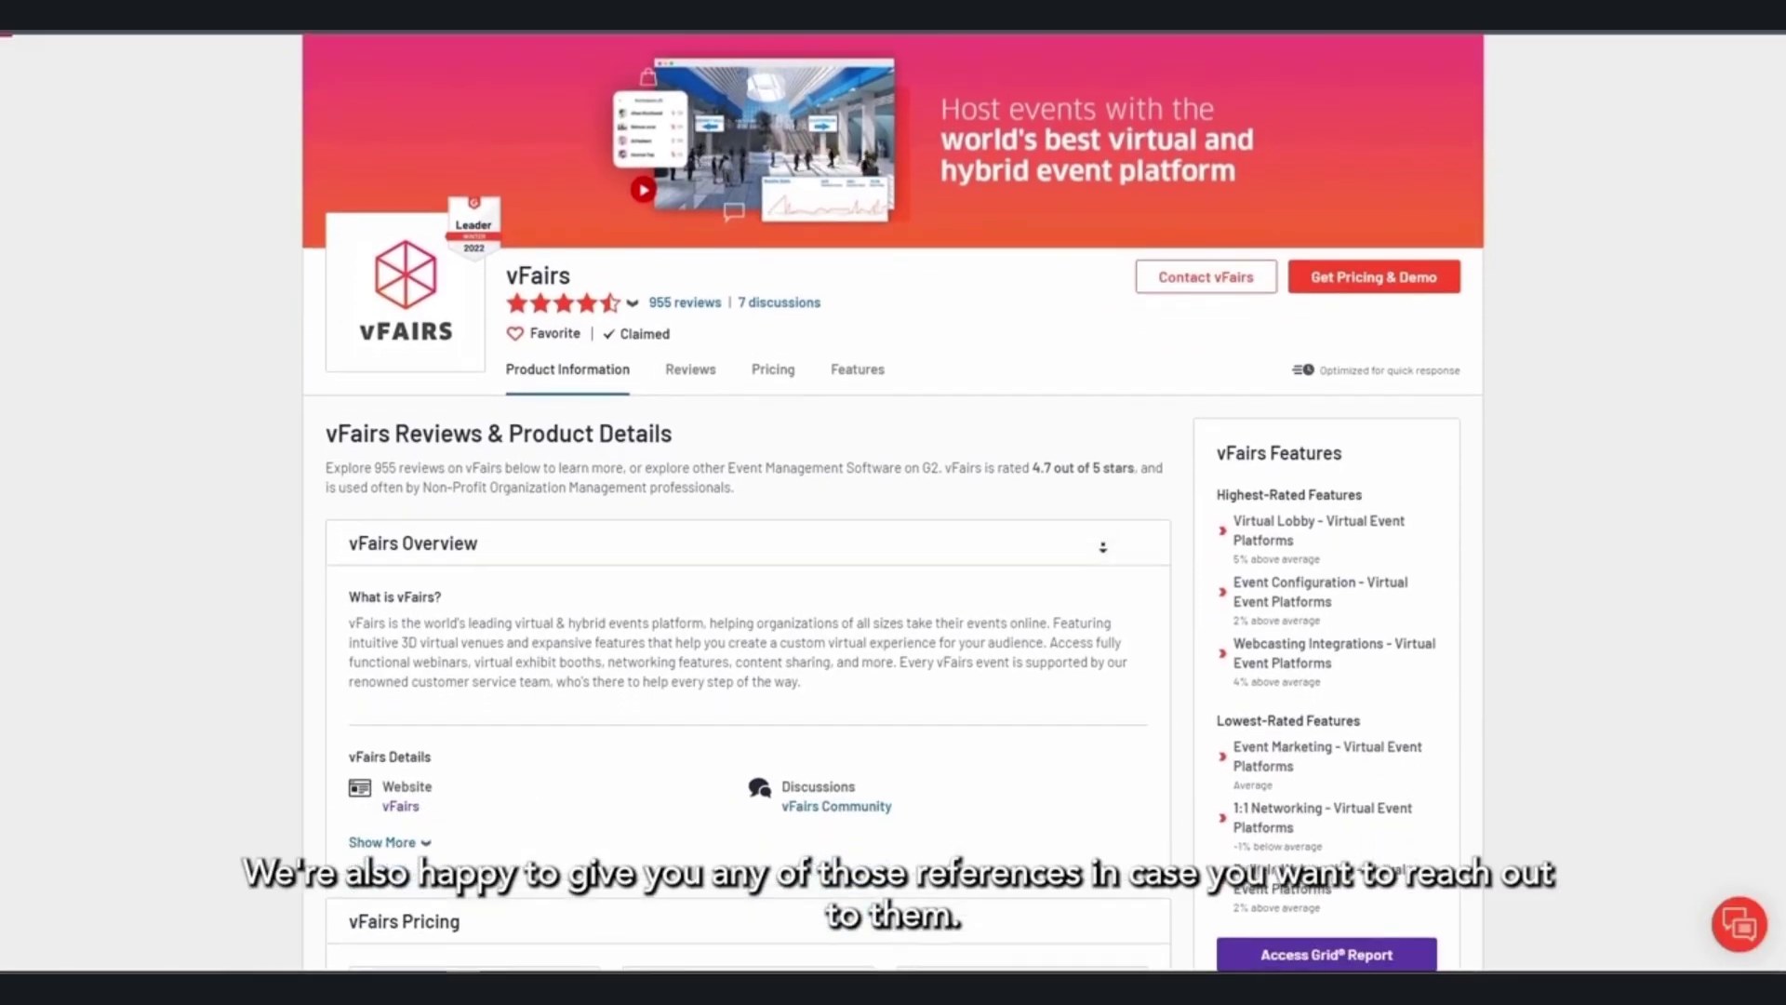